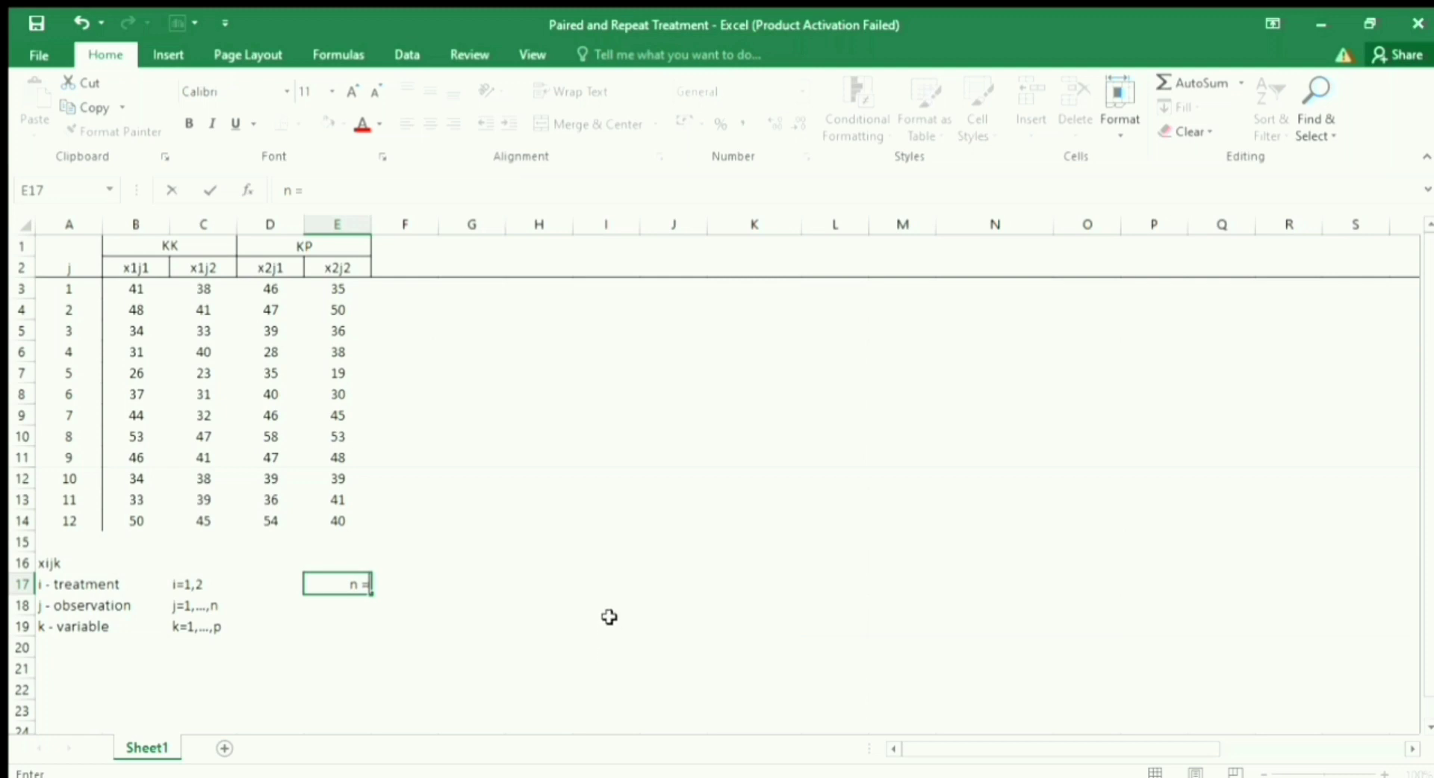
# Enter 12 in F17 as the value of n, and add the label "p =" in E18 with 2 in F18
pyautogui.click(390, 584)
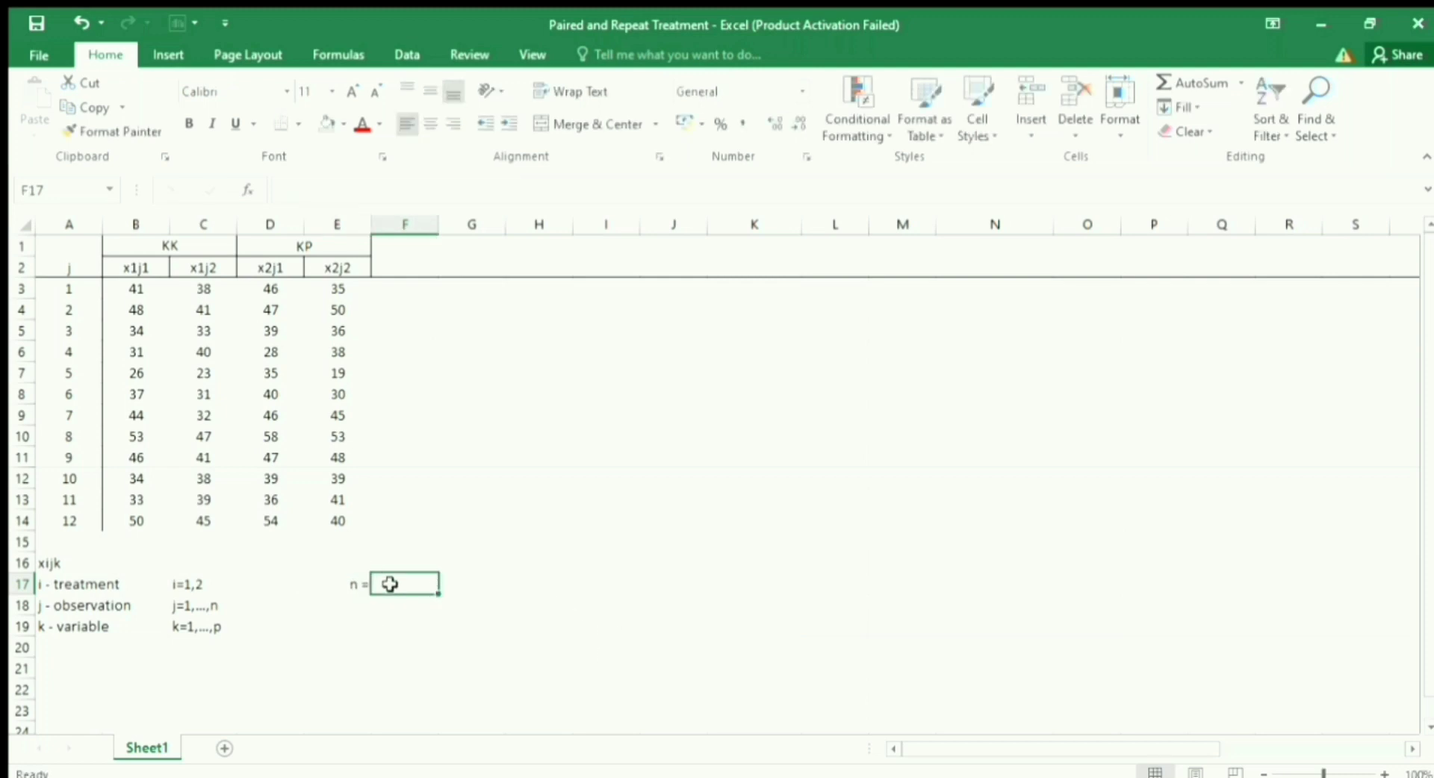
pyautogui.write('12')
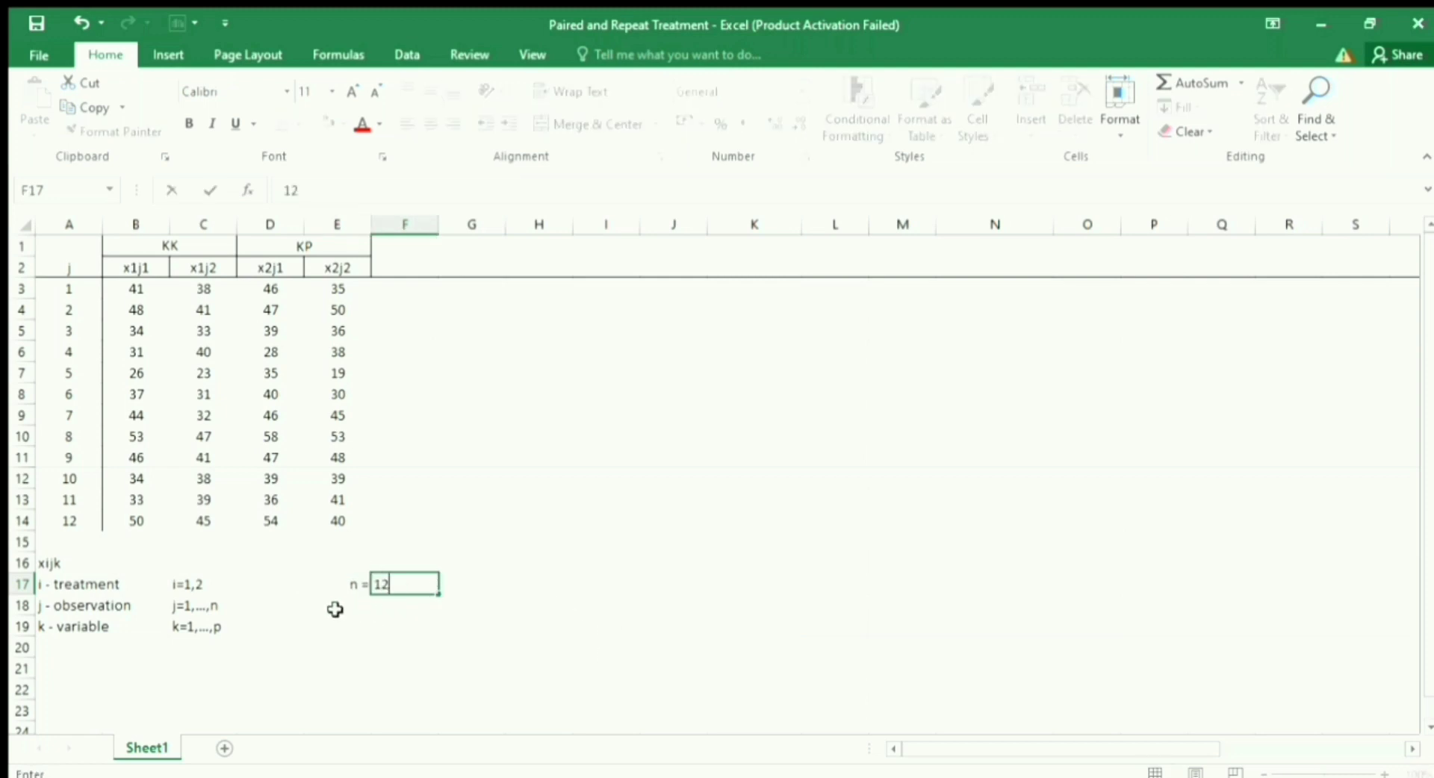
pyautogui.click(335, 609)
pyautogui.write('p')
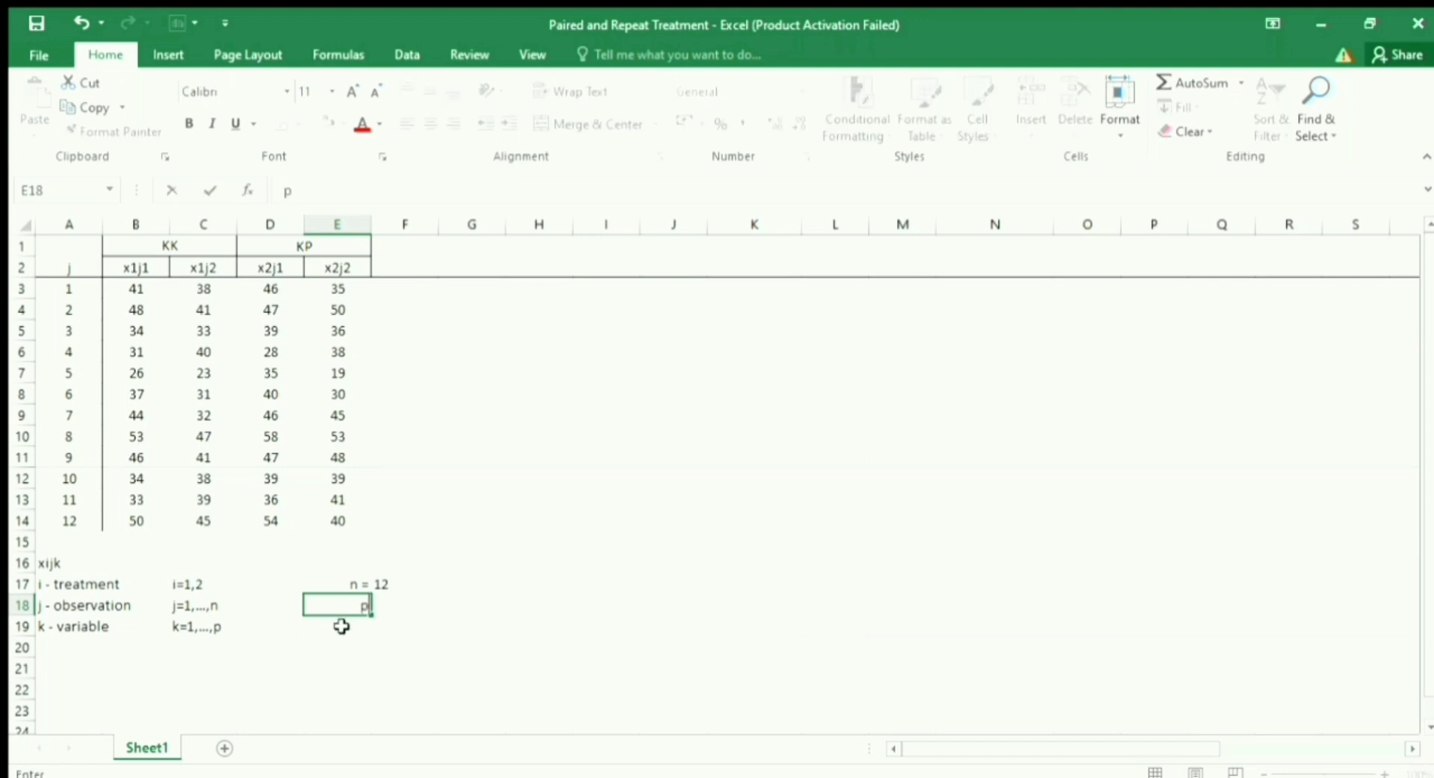
pyautogui.write(' =')
pyautogui.click(385, 611)
pyautogui.write('2')
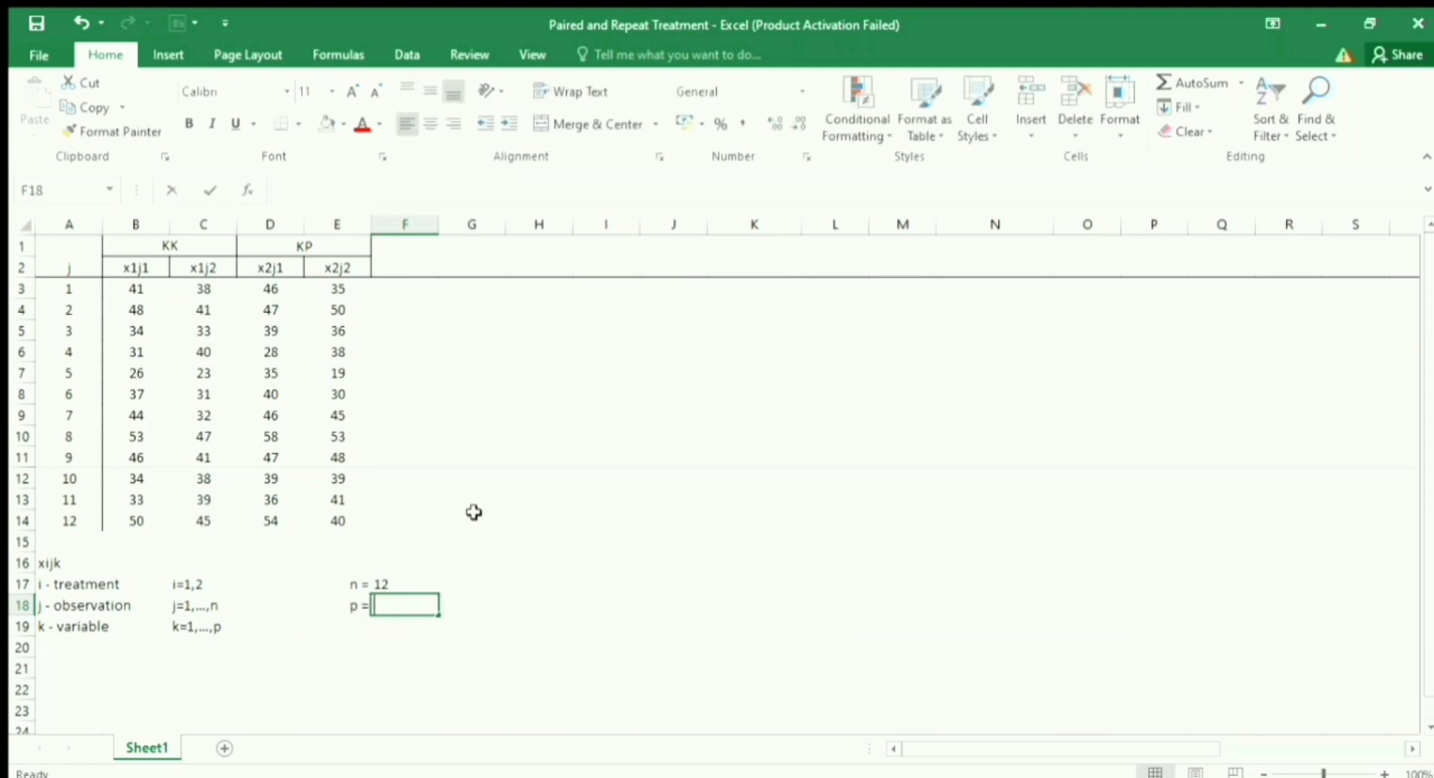
# Add the difference column headers dj1 in H2 and dj2 in I2
pyautogui.click(540, 268)
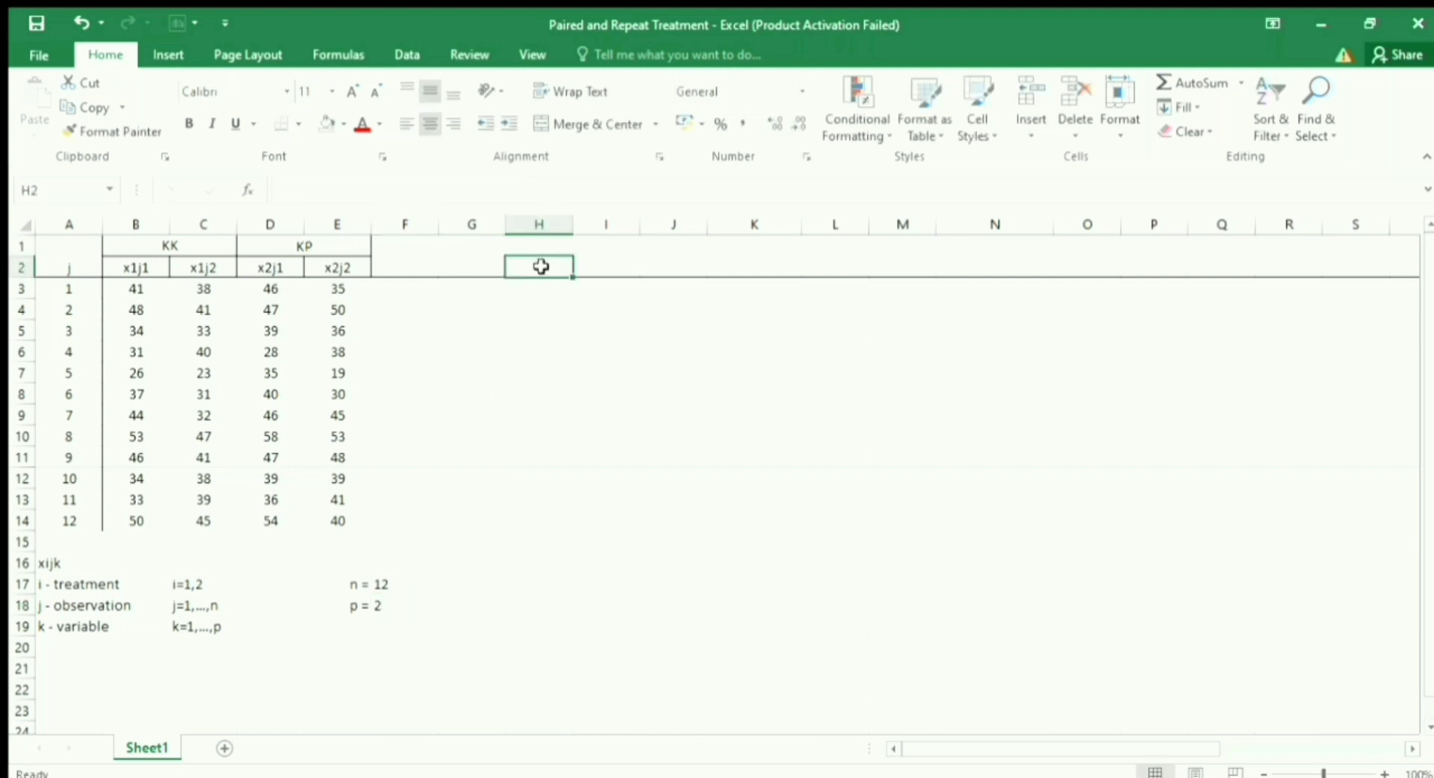
pyautogui.write('d')
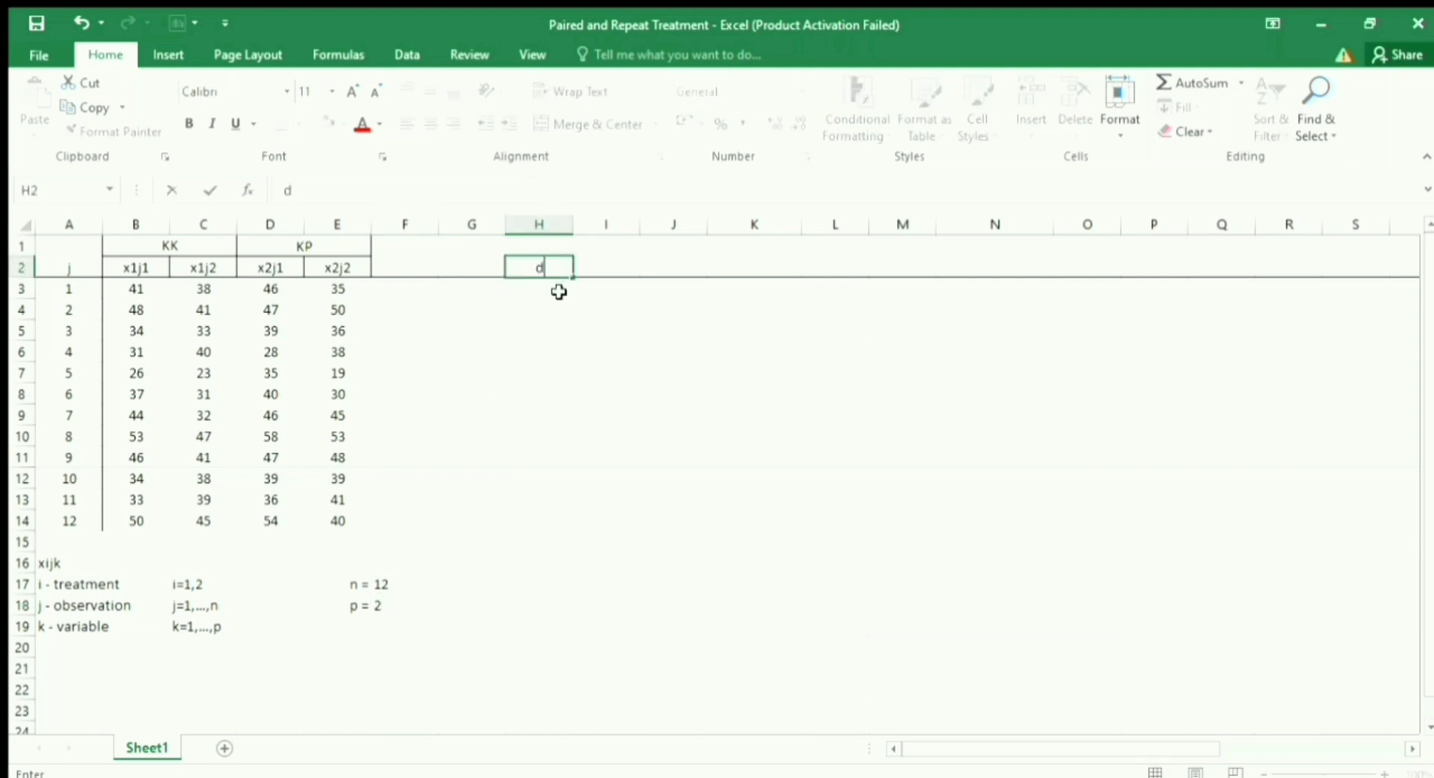
pyautogui.write('j1')
pyautogui.press('Tab')
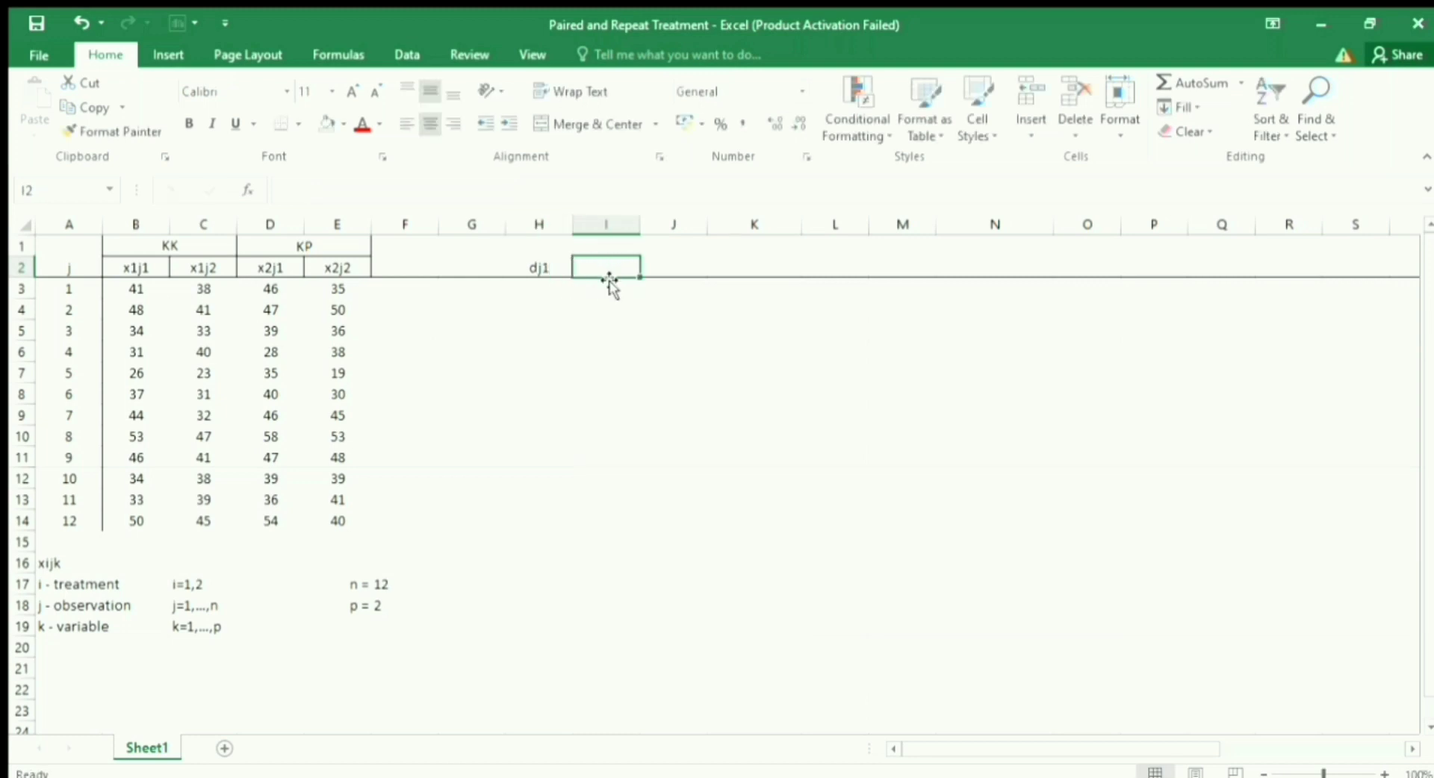
pyautogui.write('dh')
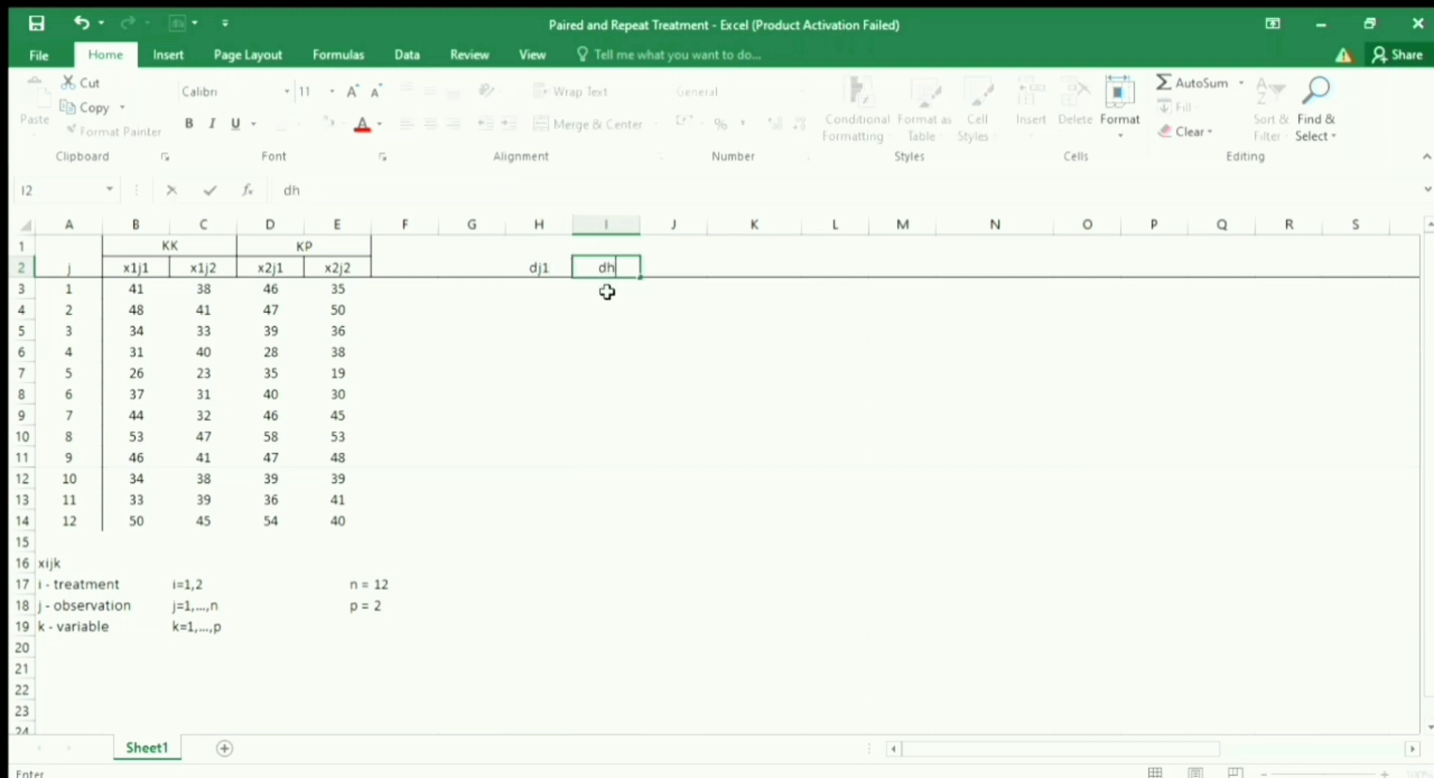
pyautogui.press('BackSpace')
pyautogui.write('j2')
pyautogui.click(602, 329)
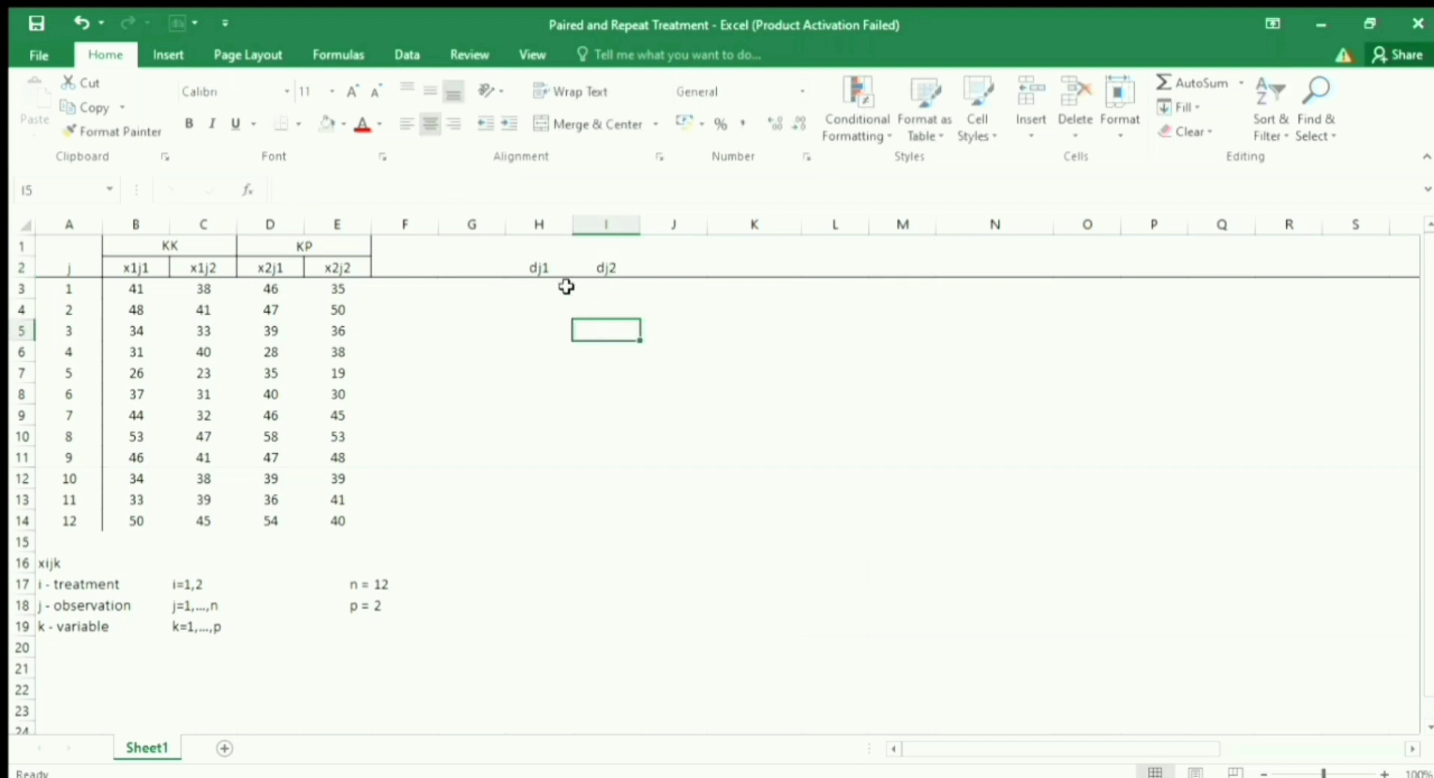
# Calculate the dj1 differences with =B3-D3 in H3 and fill the formula through H14
pyautogui.click(549, 294)
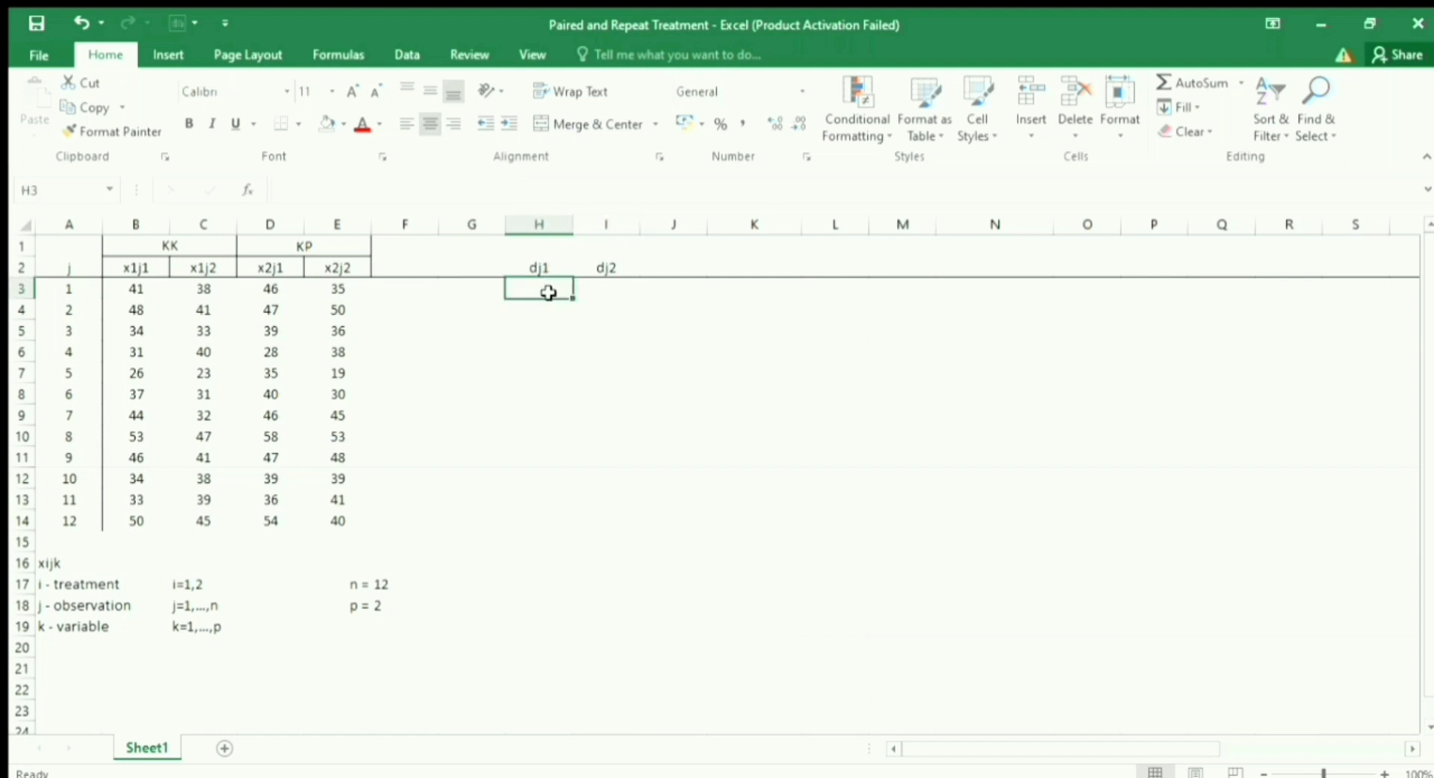
pyautogui.write('=')
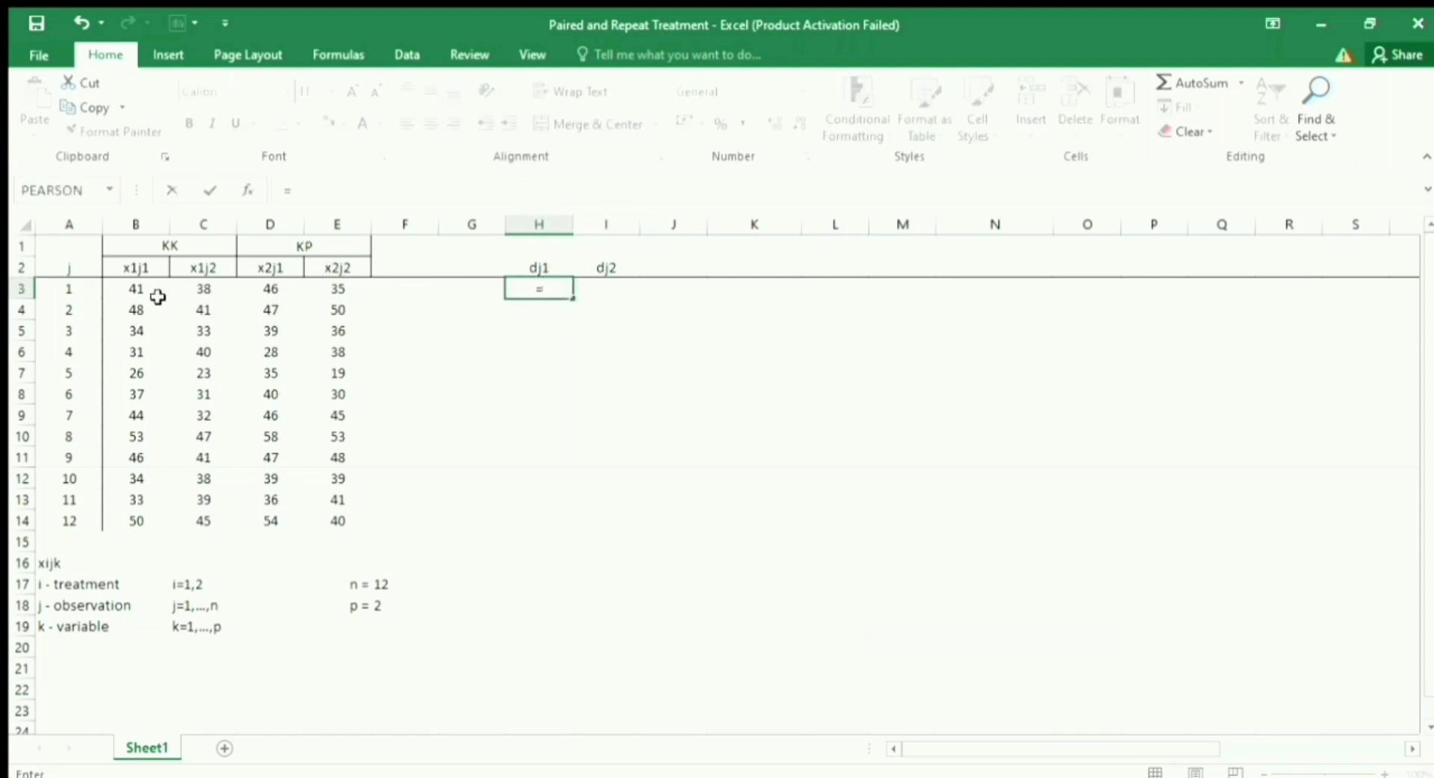
pyautogui.click(149, 293)
pyautogui.write('-')
pyautogui.click(258, 295)
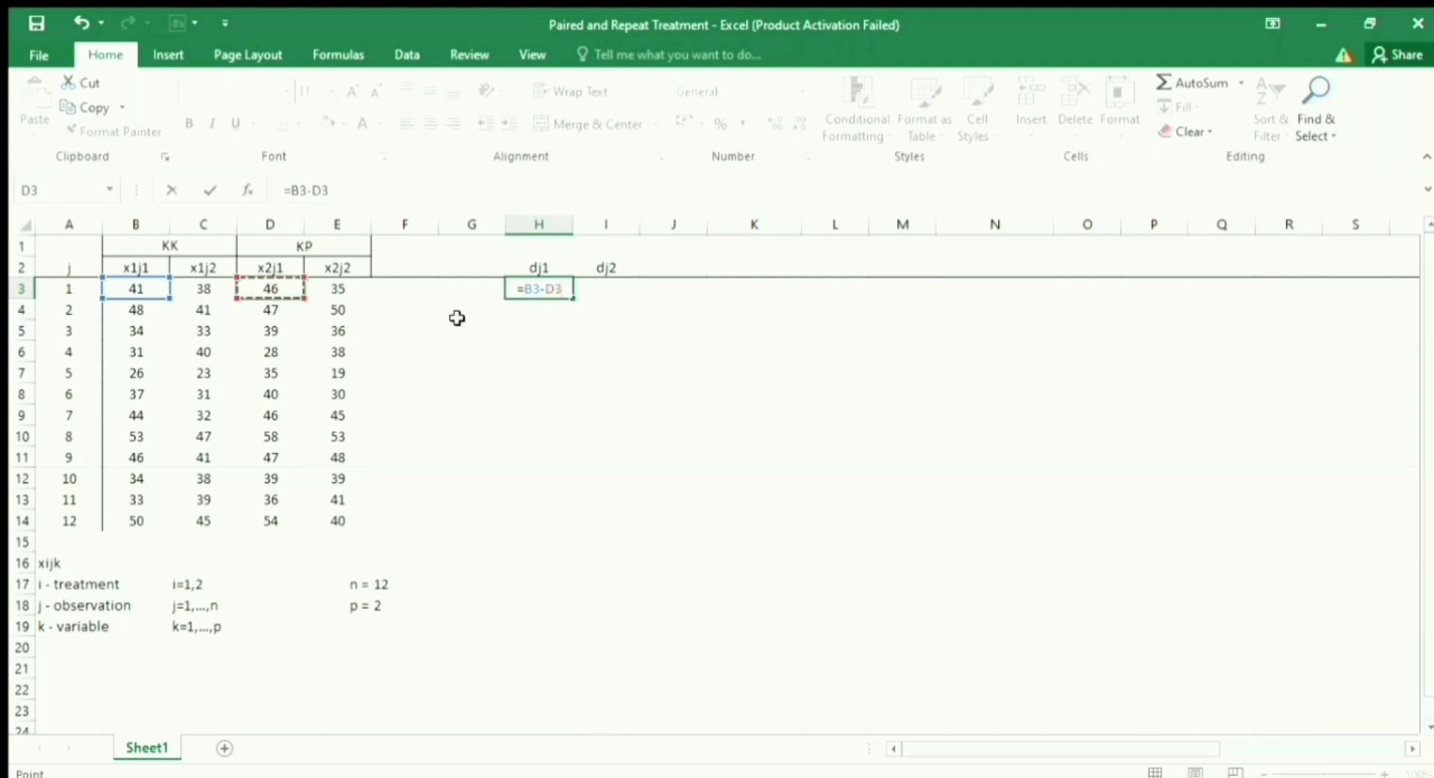
pyautogui.press('Return')
pyautogui.click(527, 289)
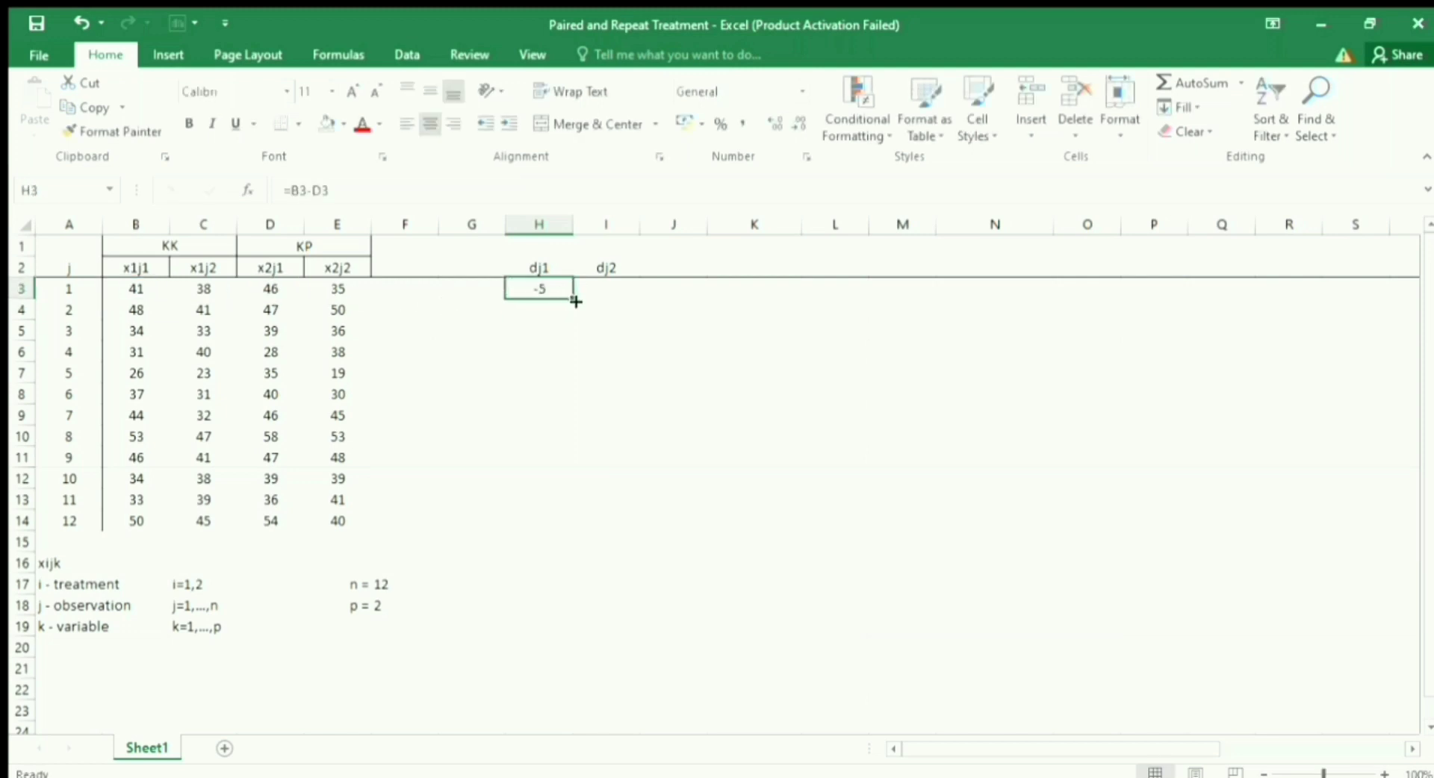
pyautogui.moveTo(575, 301); pyautogui.dragTo(548, 521)
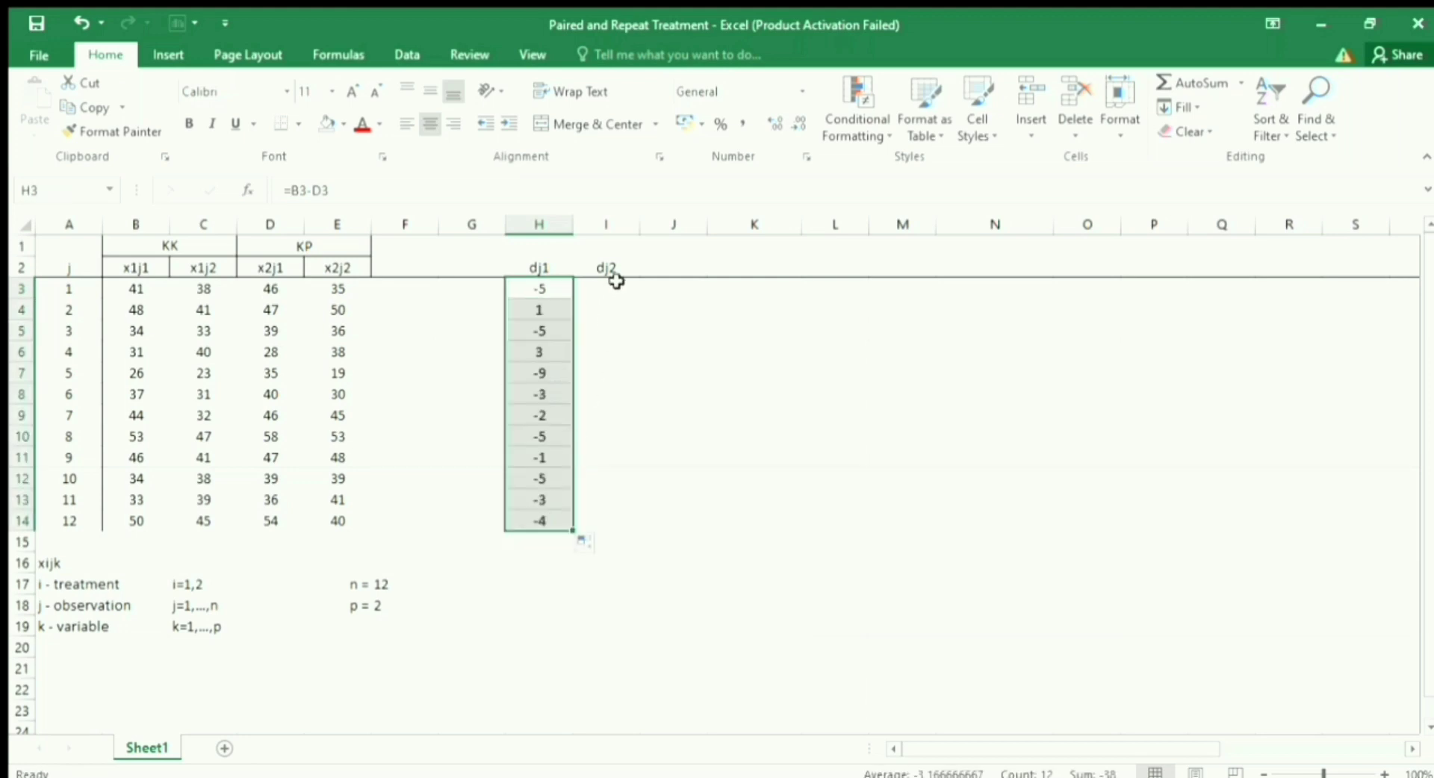
# Calculate the dj2 differences with =C3-E3 in I3 and fill the formula through I14
pyautogui.click(616, 282)
pyautogui.write('=')
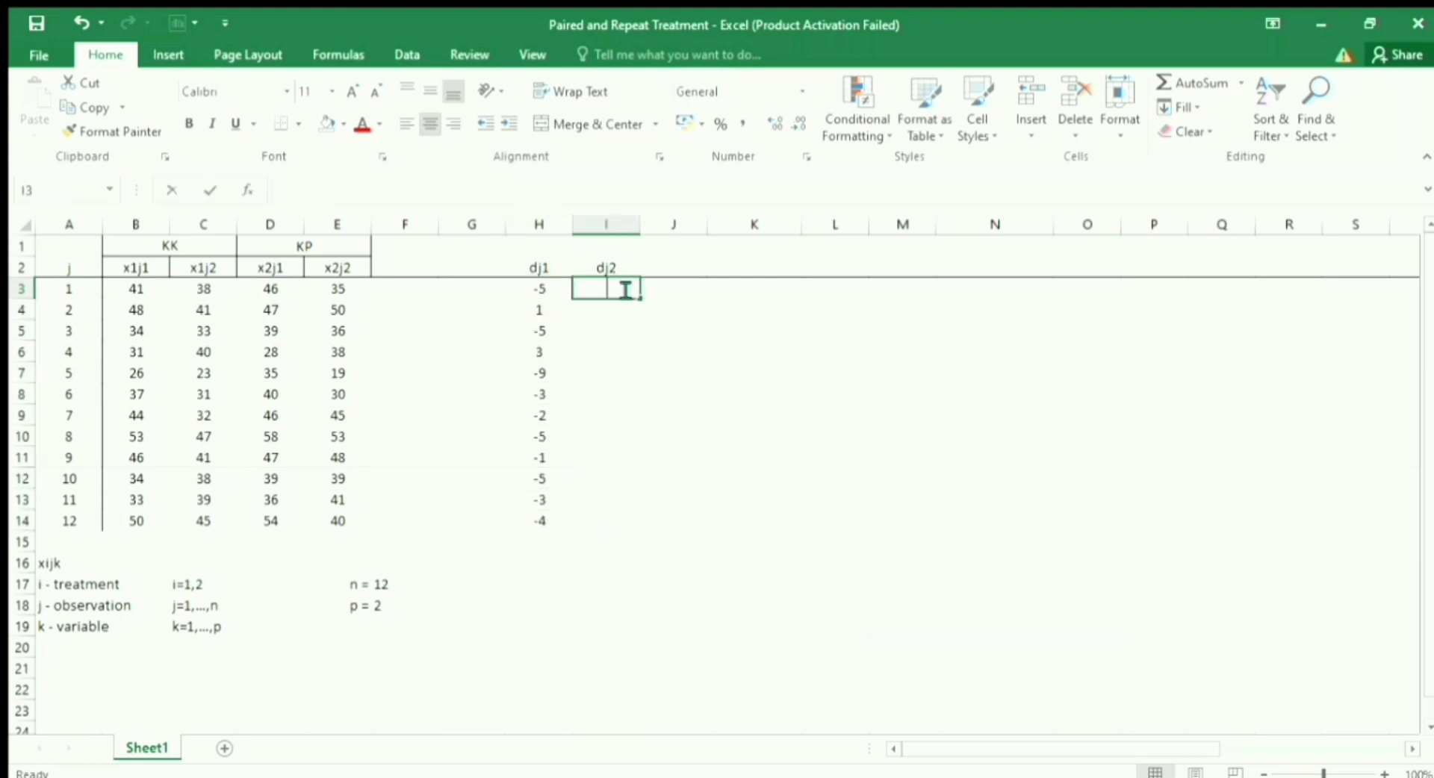
pyautogui.click(218, 290)
pyautogui.write('-')
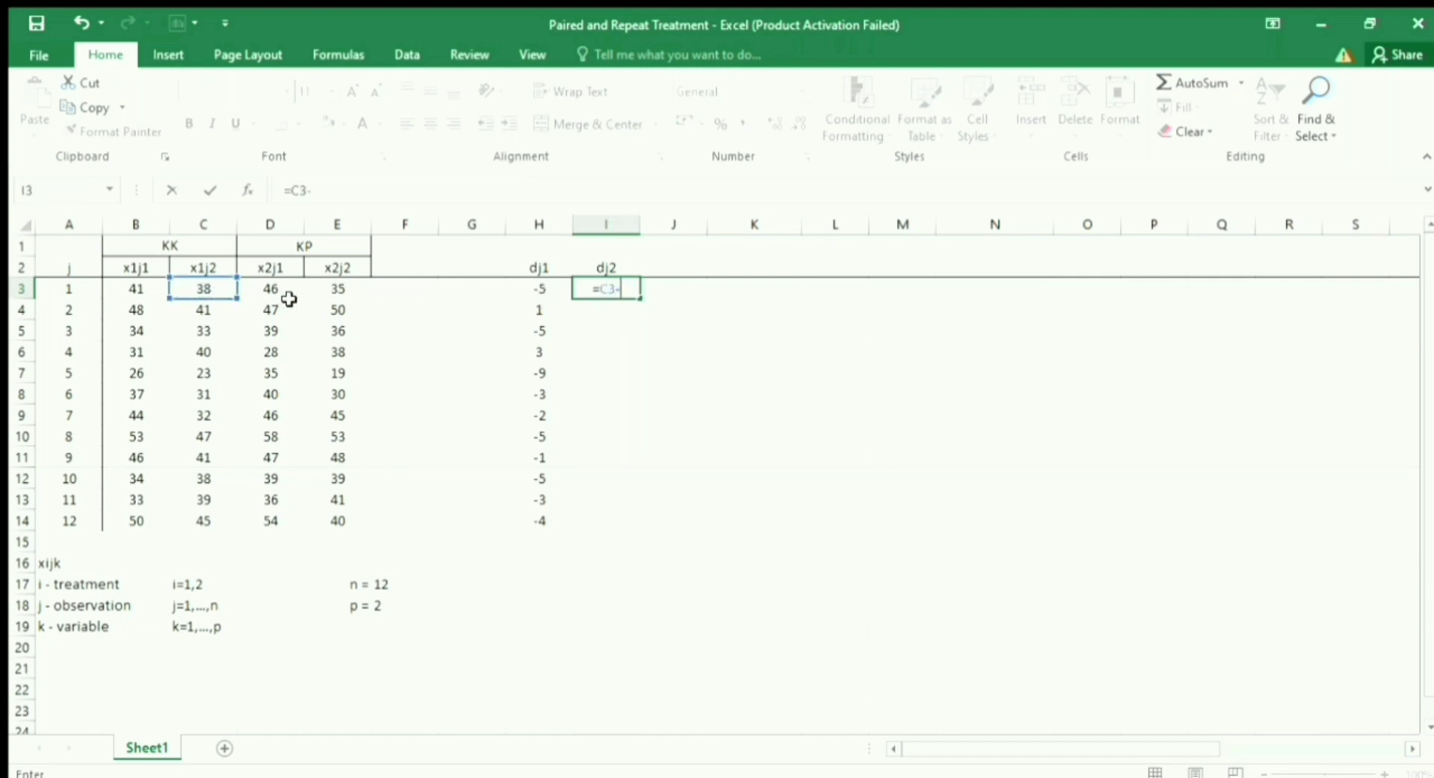
pyautogui.click(332, 290)
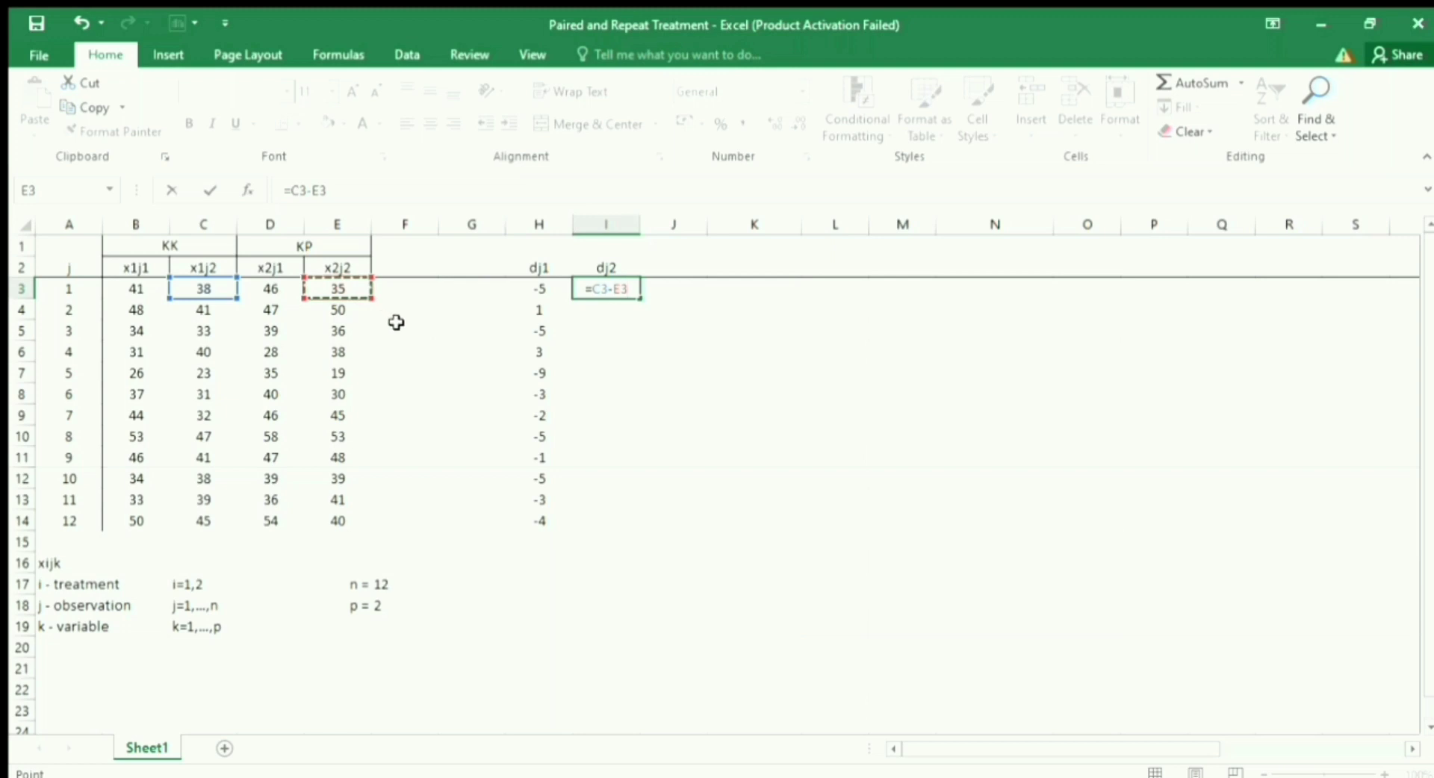
pyautogui.press('Return')
pyautogui.click(584, 292)
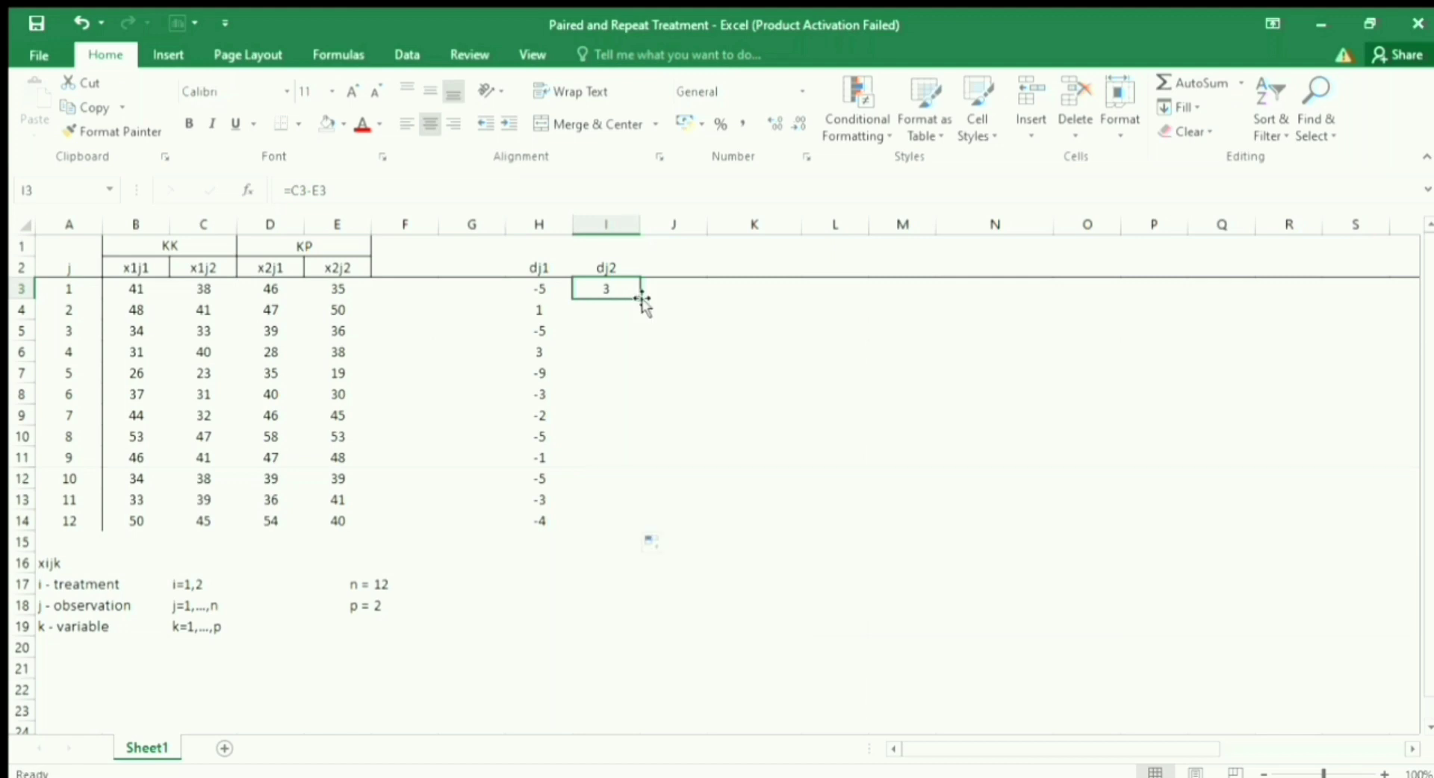
pyautogui.doubleClick(640, 297)
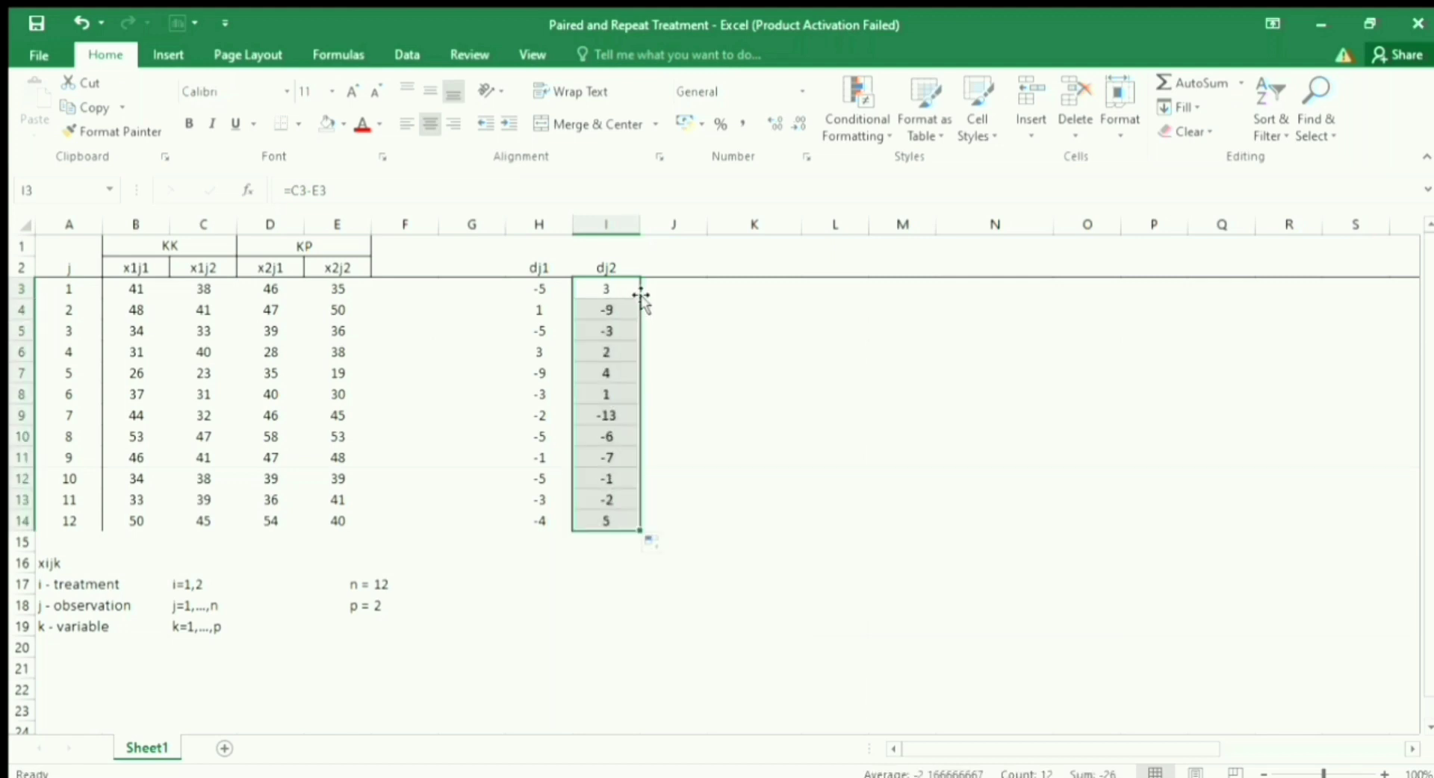
# Label G16 as dbar' and compute the mean differences with =AVERAGE(H3:H14) in H16, extending the formula to I16
pyautogui.click(469, 565)
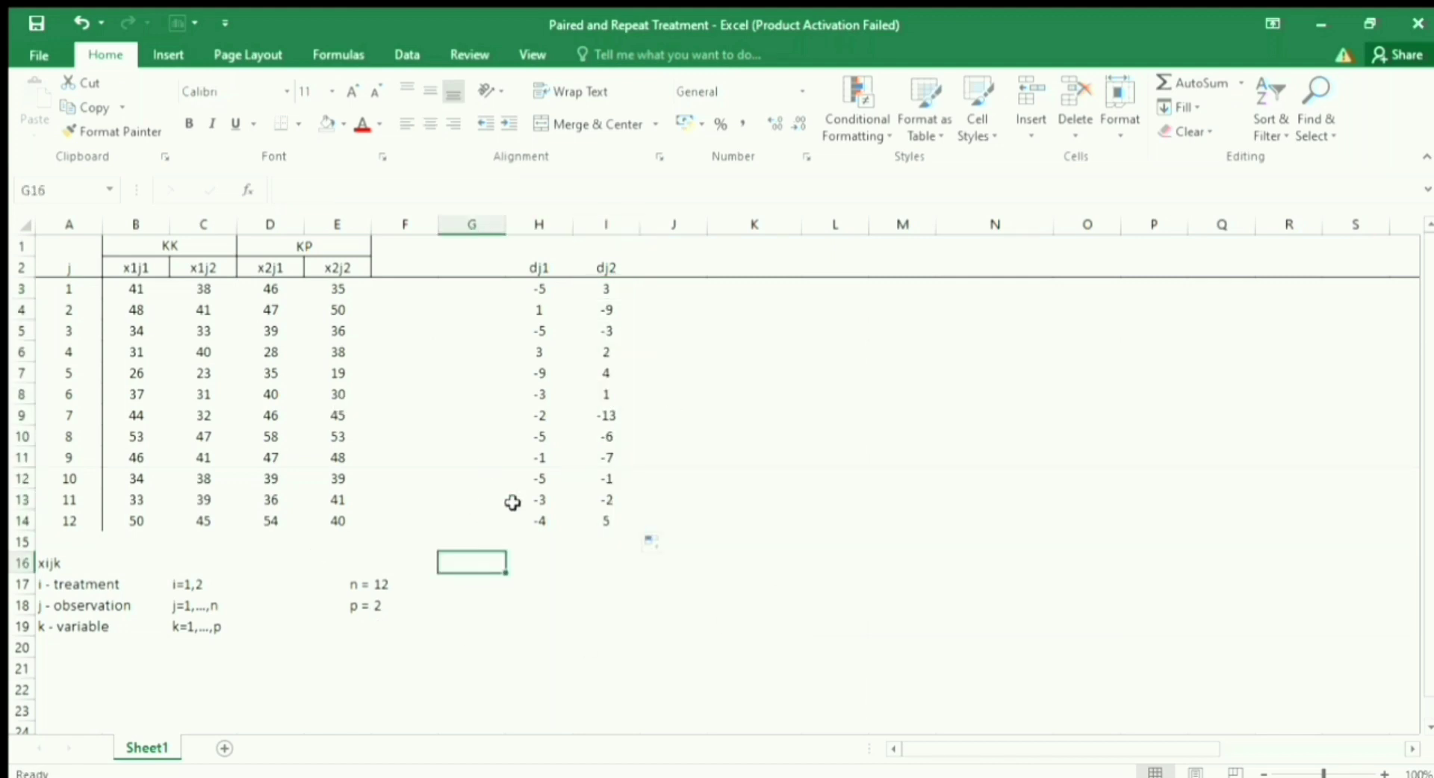
pyautogui.write("dbar'")
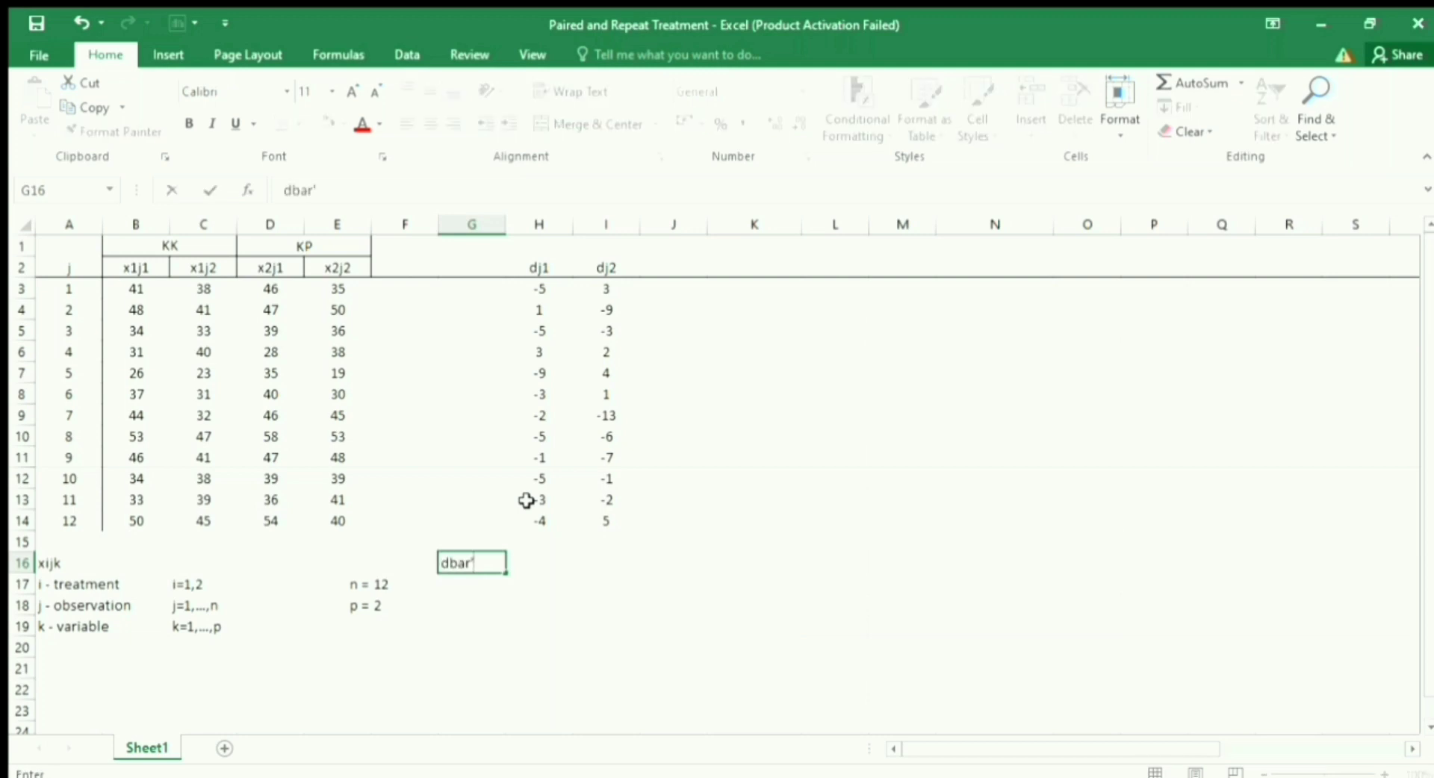
pyautogui.press('Tab')
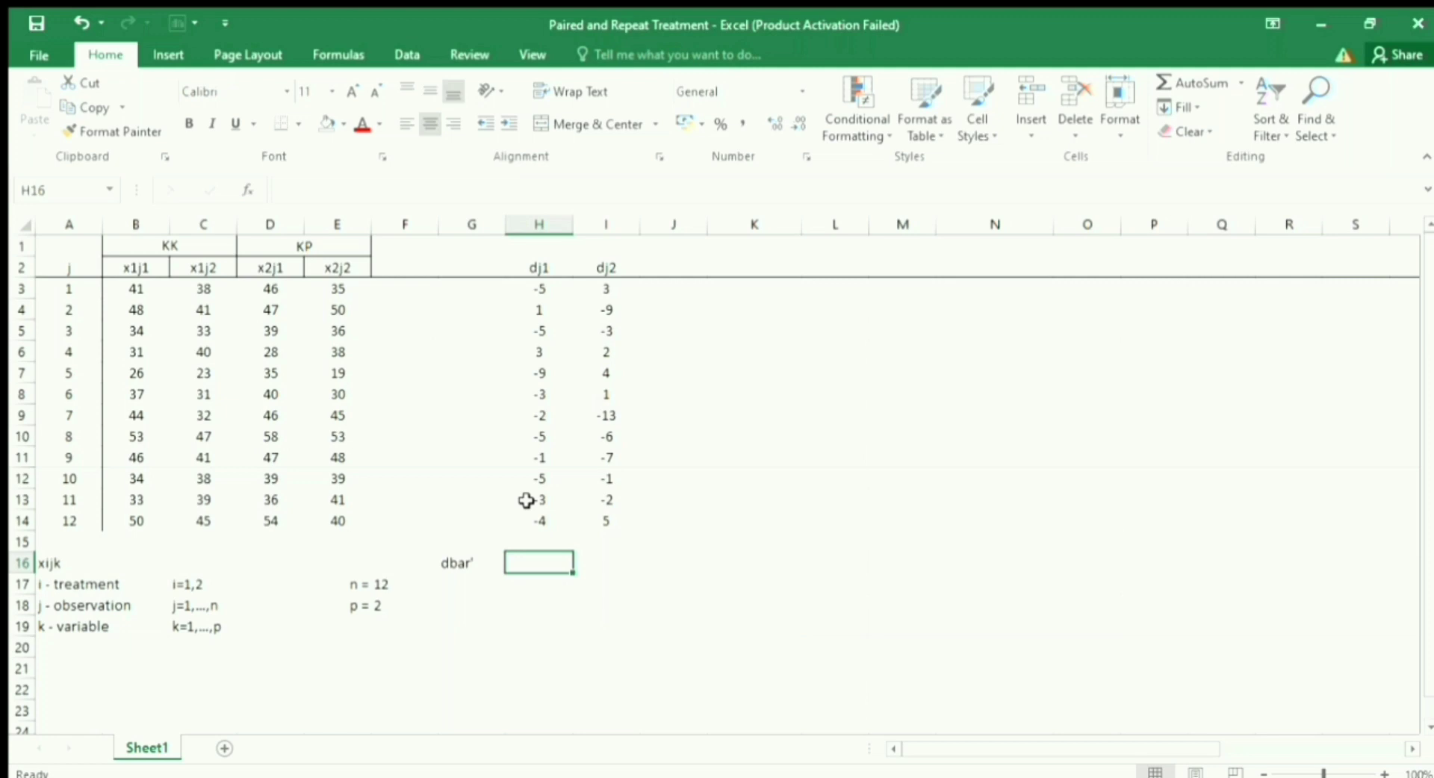
pyautogui.write('=')
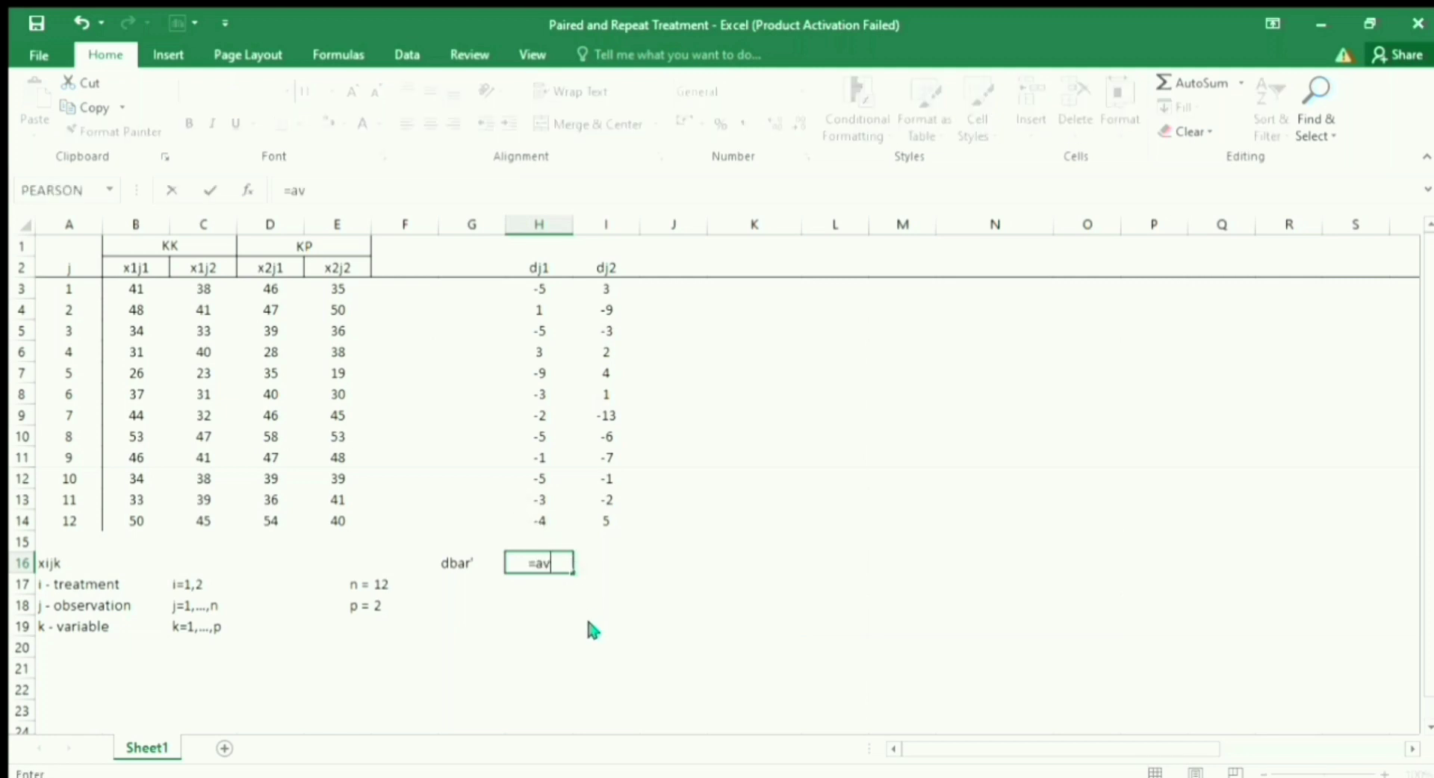
pyautogui.write('av')
pyautogui.press('Tab')
pyautogui.moveTo(528, 290); pyautogui.dragTo(552, 525)
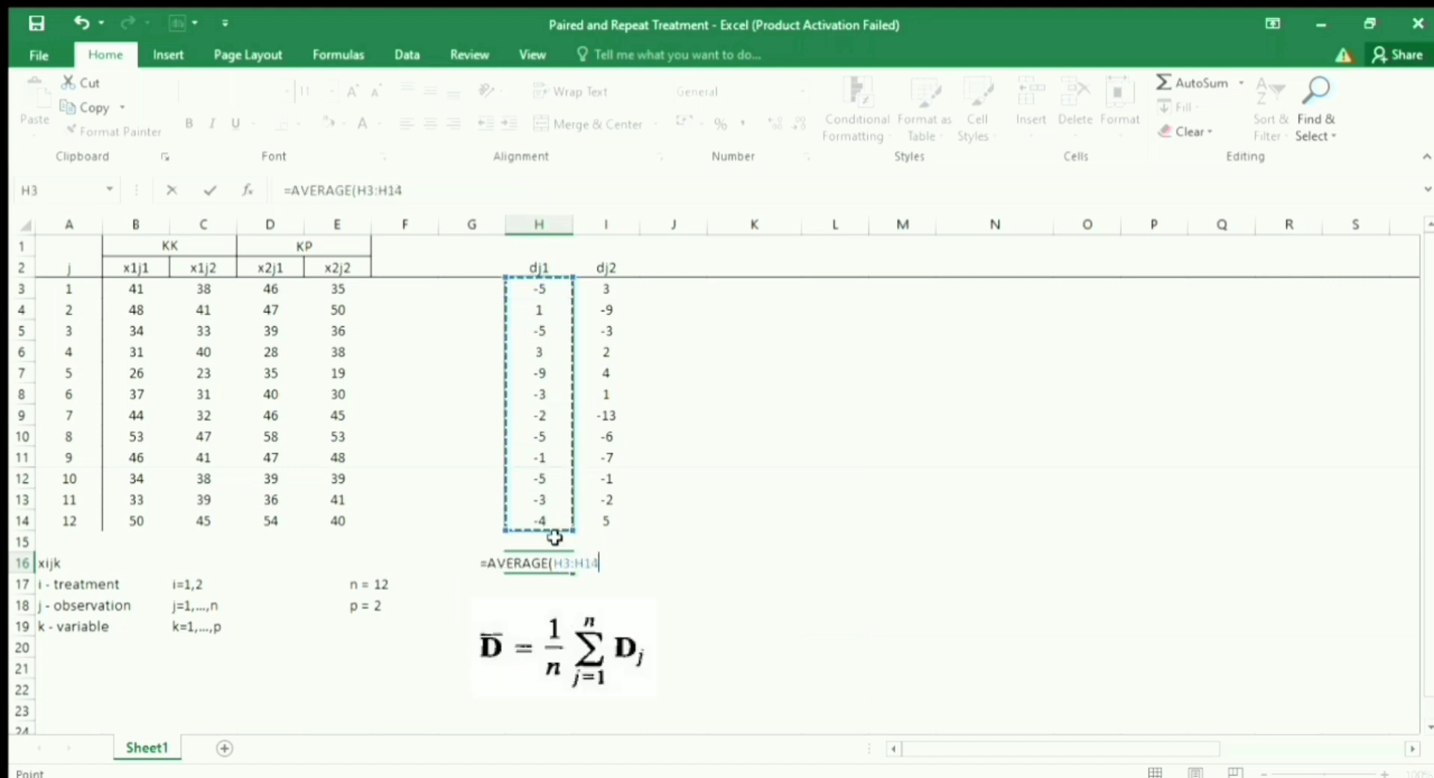
pyautogui.press('Return')
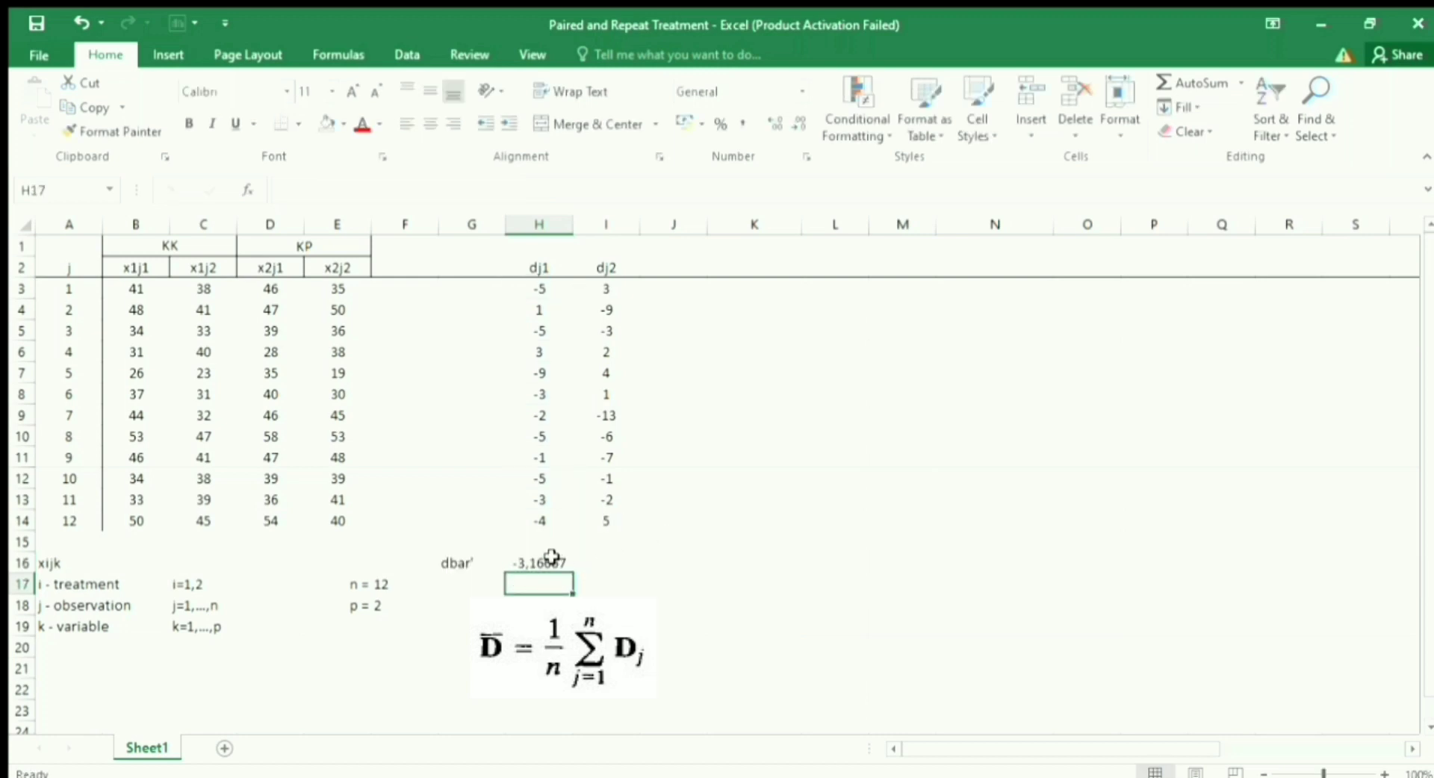
pyautogui.click(549, 559)
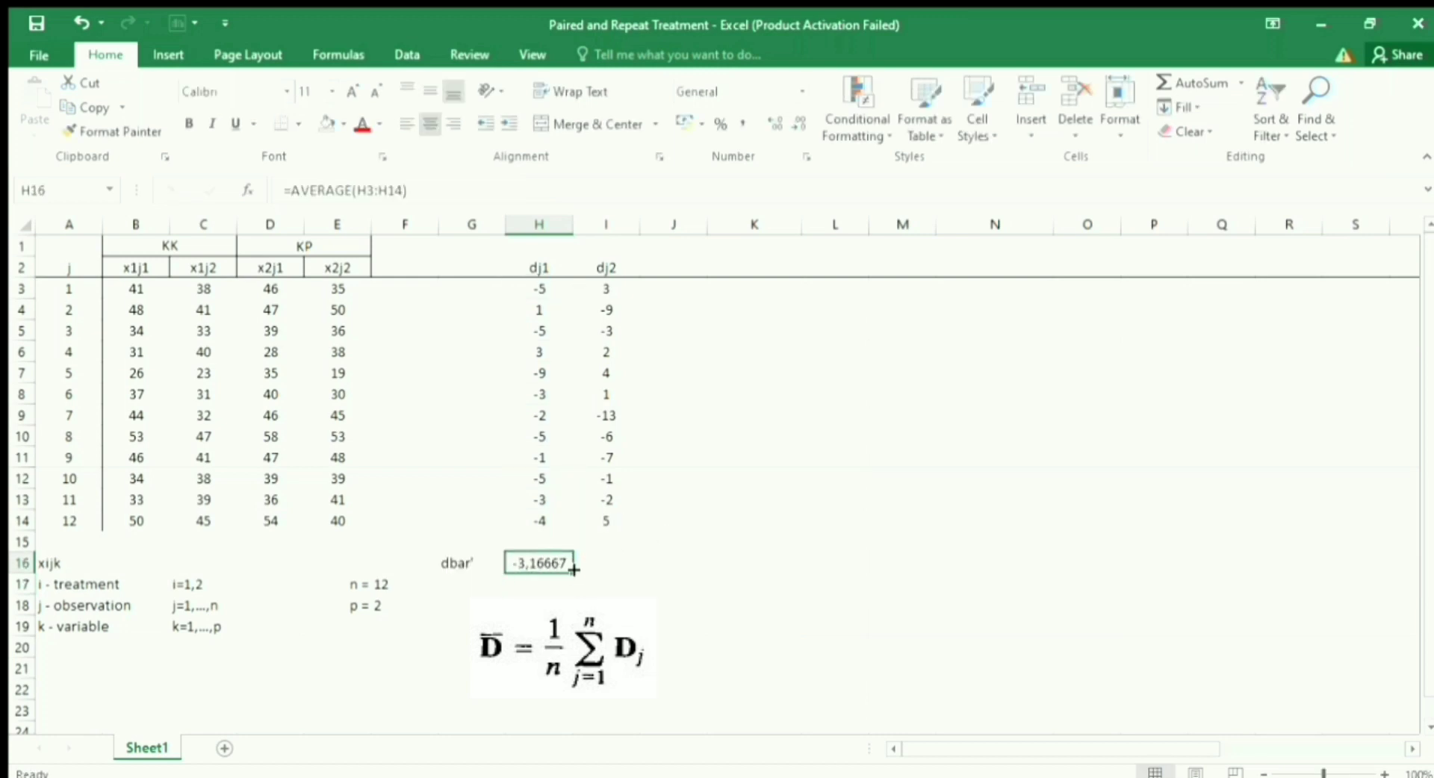
pyautogui.moveTo(573, 569); pyautogui.dragTo(609, 575)
pyautogui.click(449, 604)
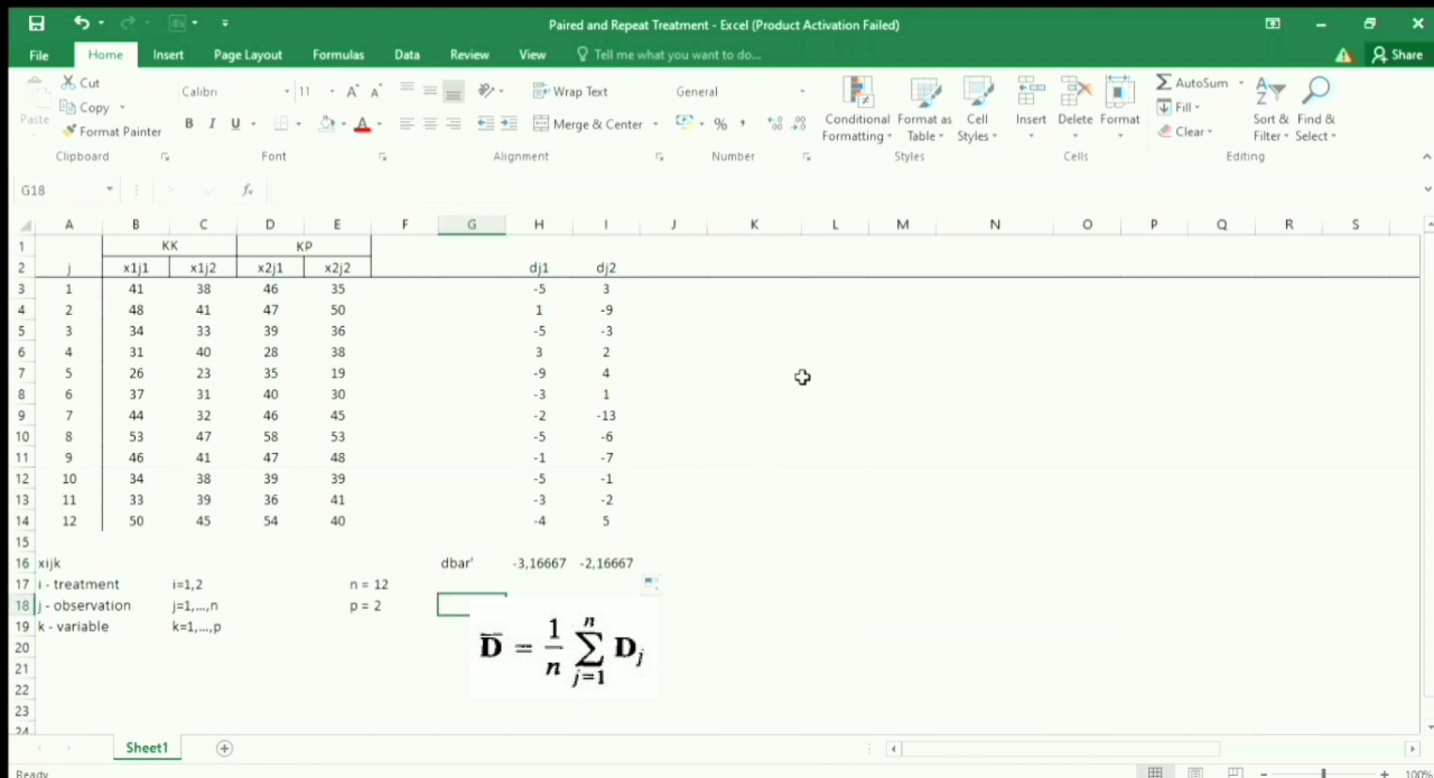
# Add the label sd in cell K4 for the covariance matrix of the differences
pyautogui.click(737, 318)
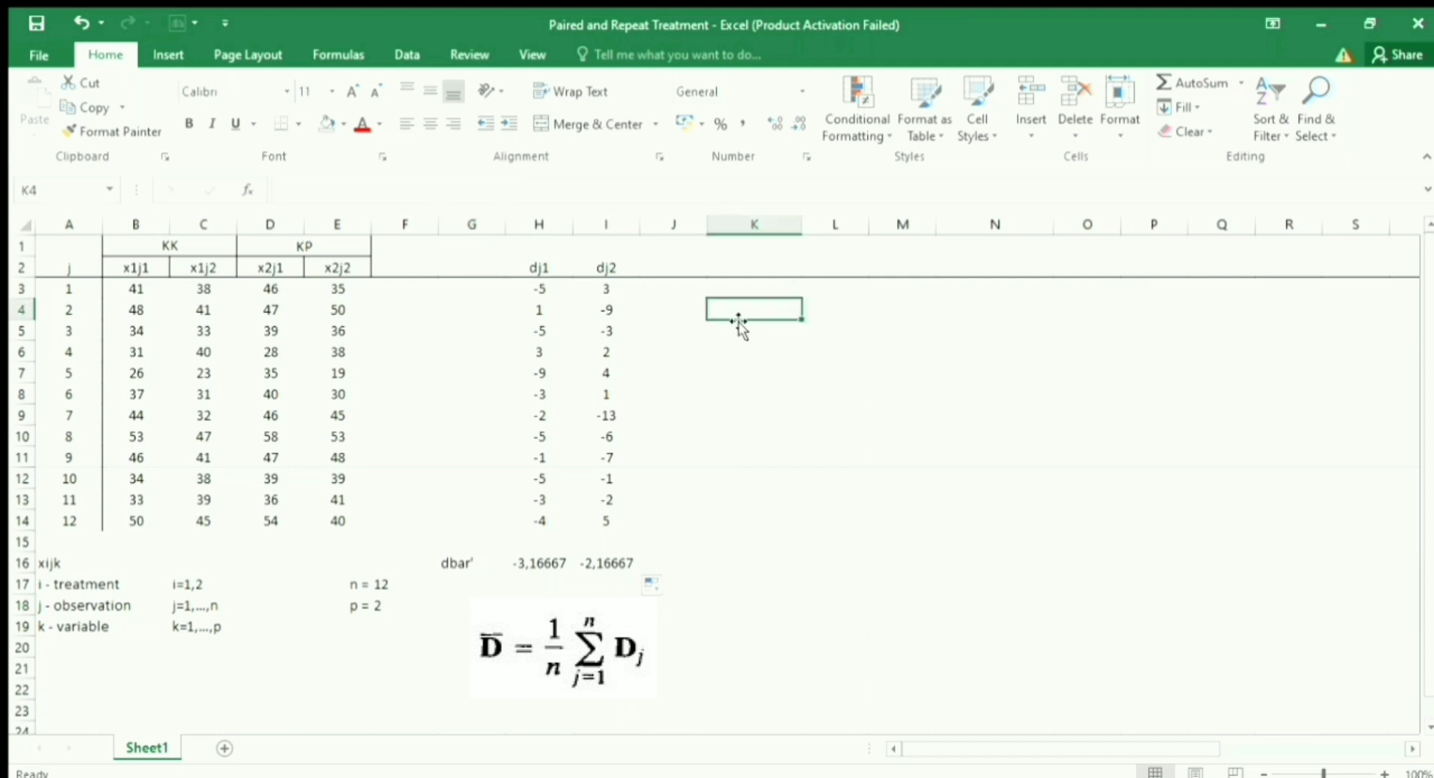
pyautogui.write('sd')
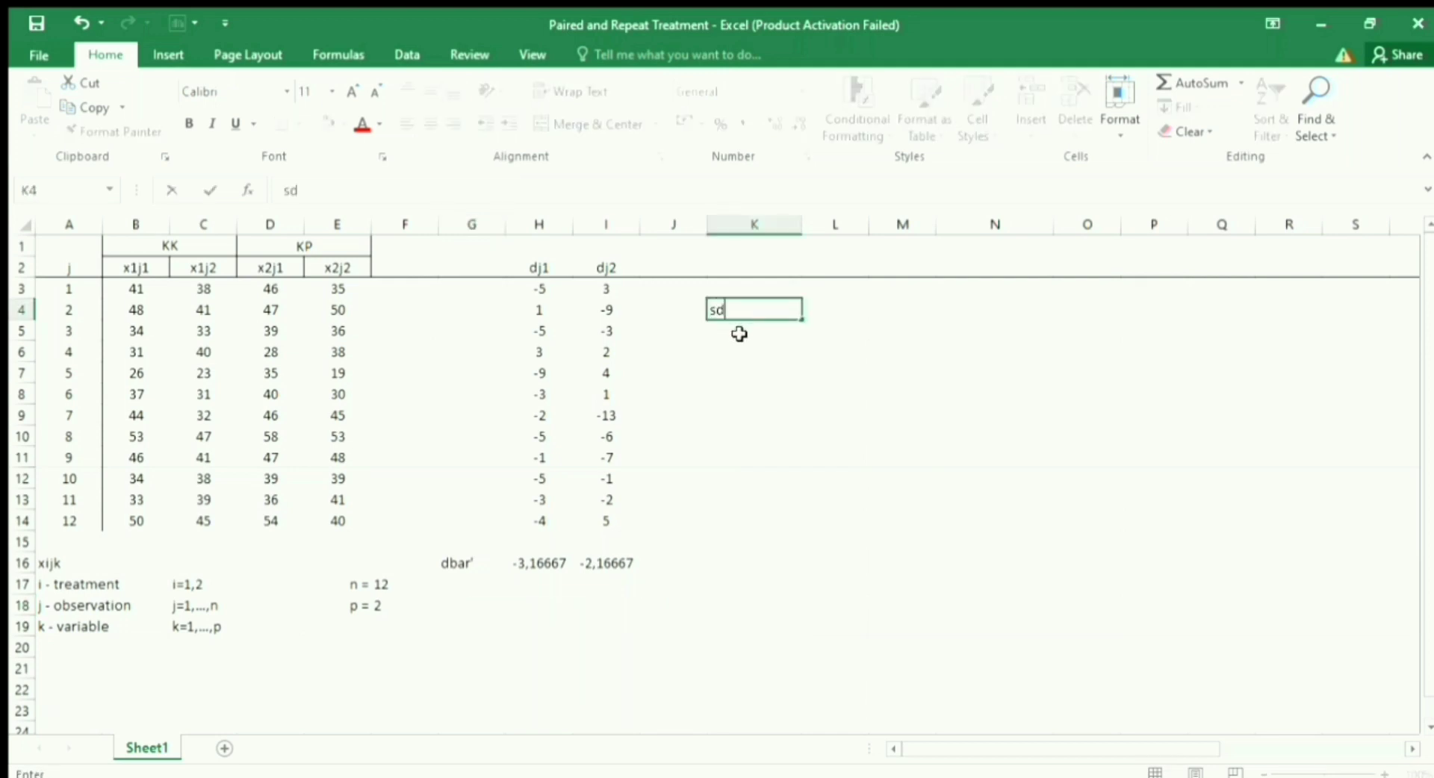
pyautogui.press('Return')
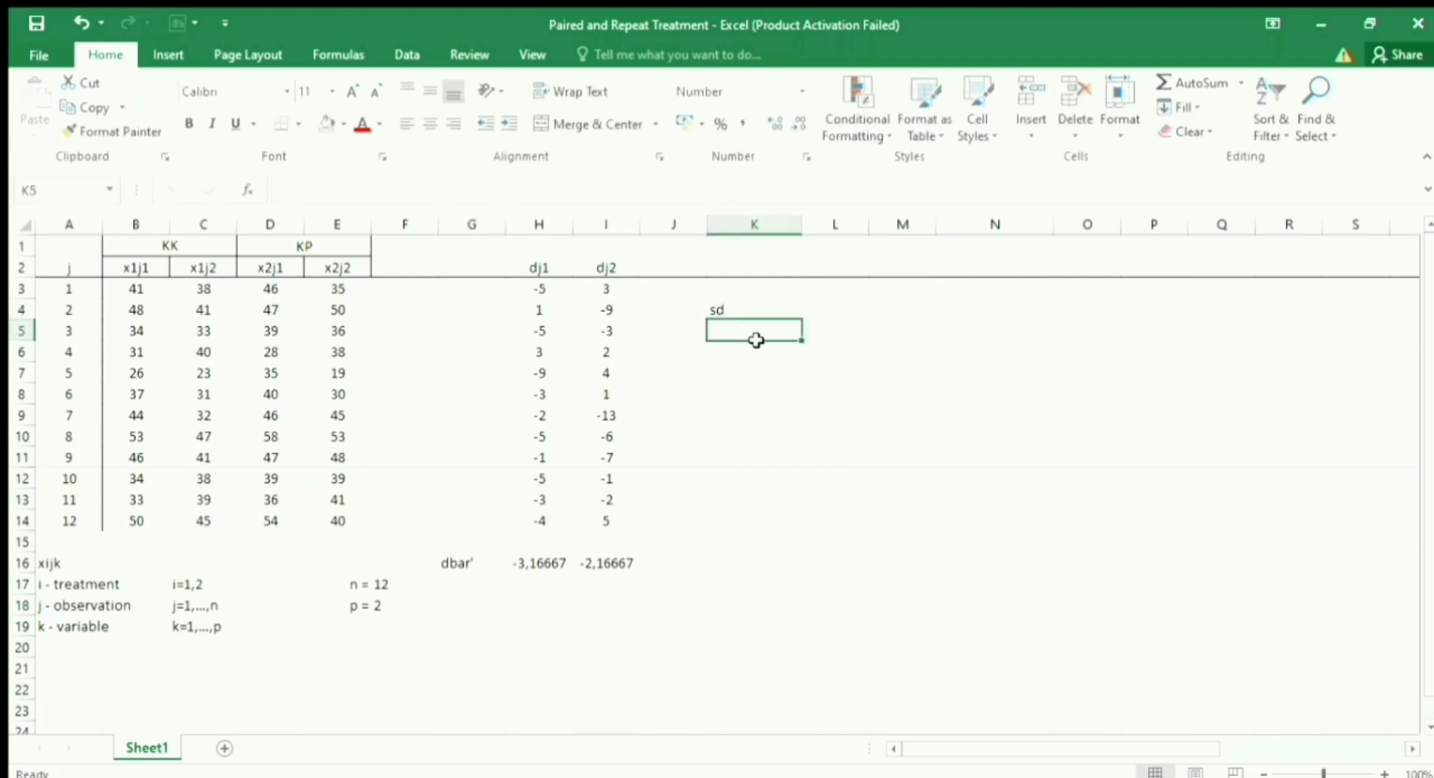
# Build the matrix product =MMULT(TRANSPOSE(H3:I14-H16:I16);H3:I14-H16:I16) across K5:L6 for the covariance matrix
pyautogui.moveTo(755, 339); pyautogui.dragTo(813, 356)
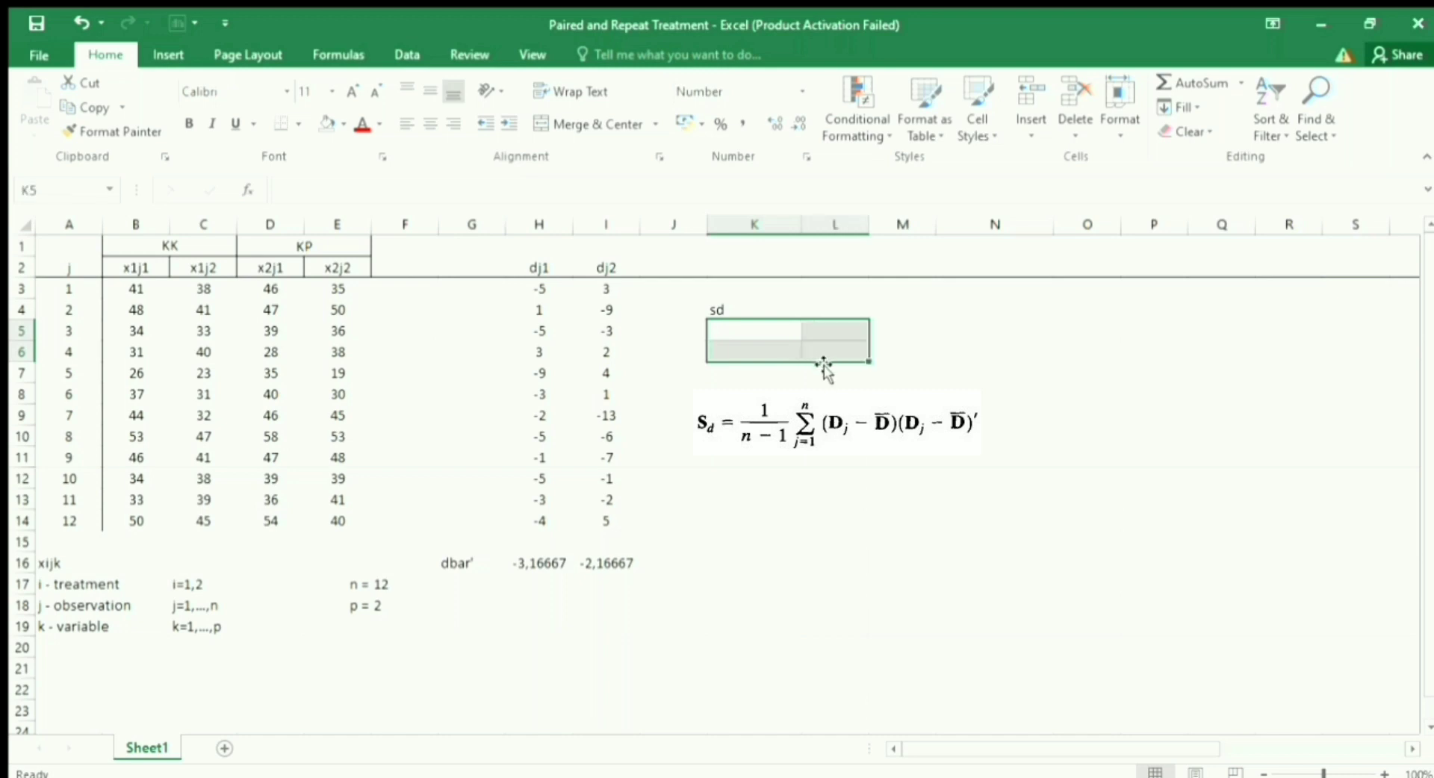
pyautogui.write('=')
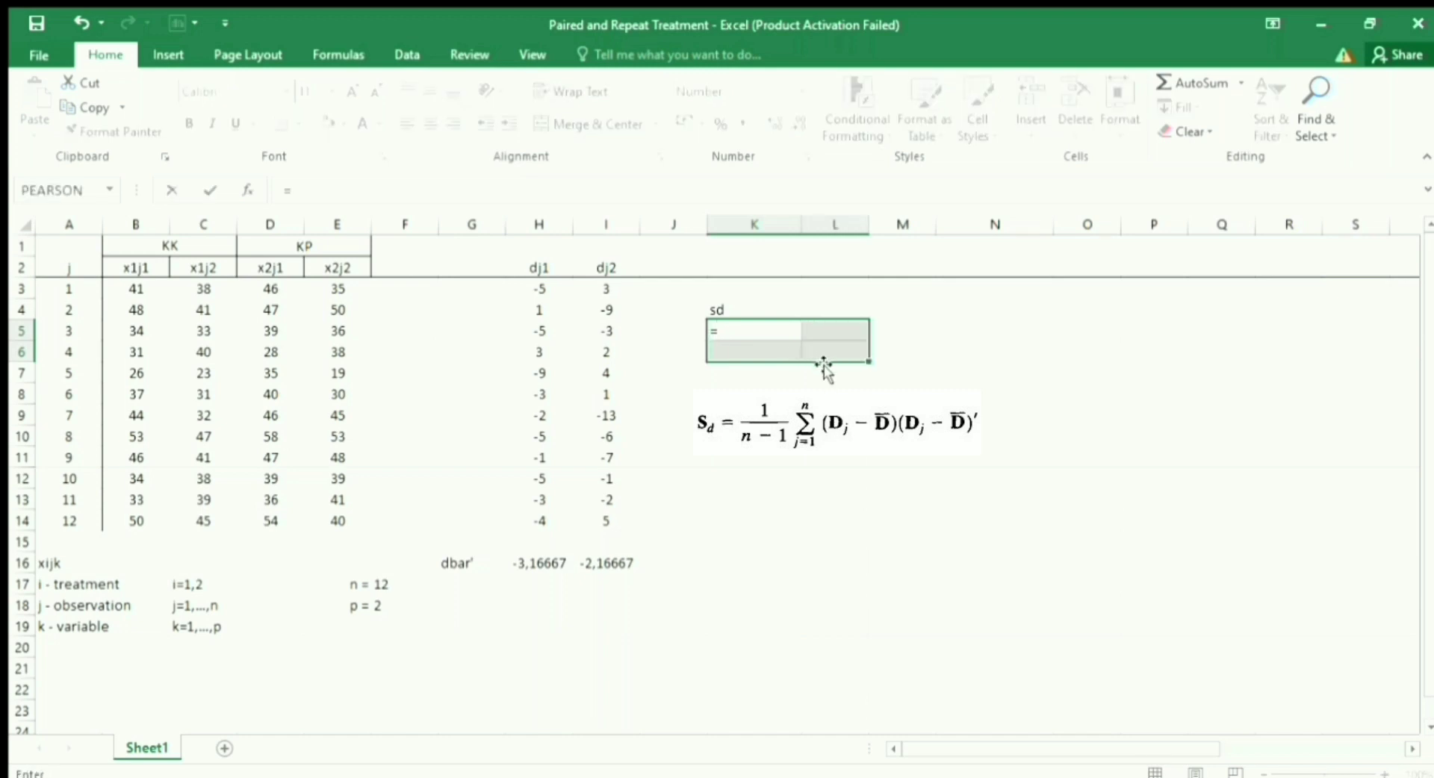
pyautogui.write('mm')
pyautogui.press('Tab')
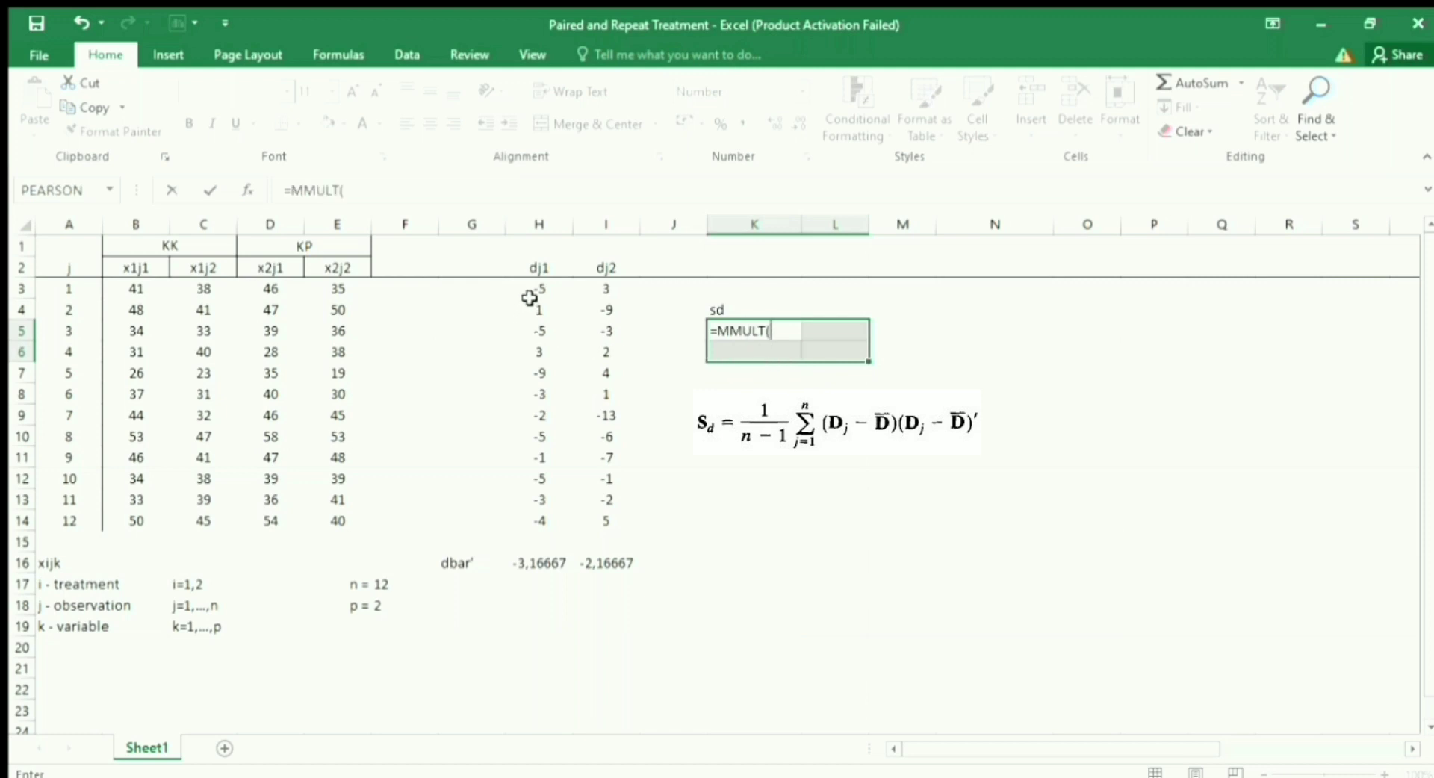
pyautogui.write('tra')
pyautogui.press('Tab')
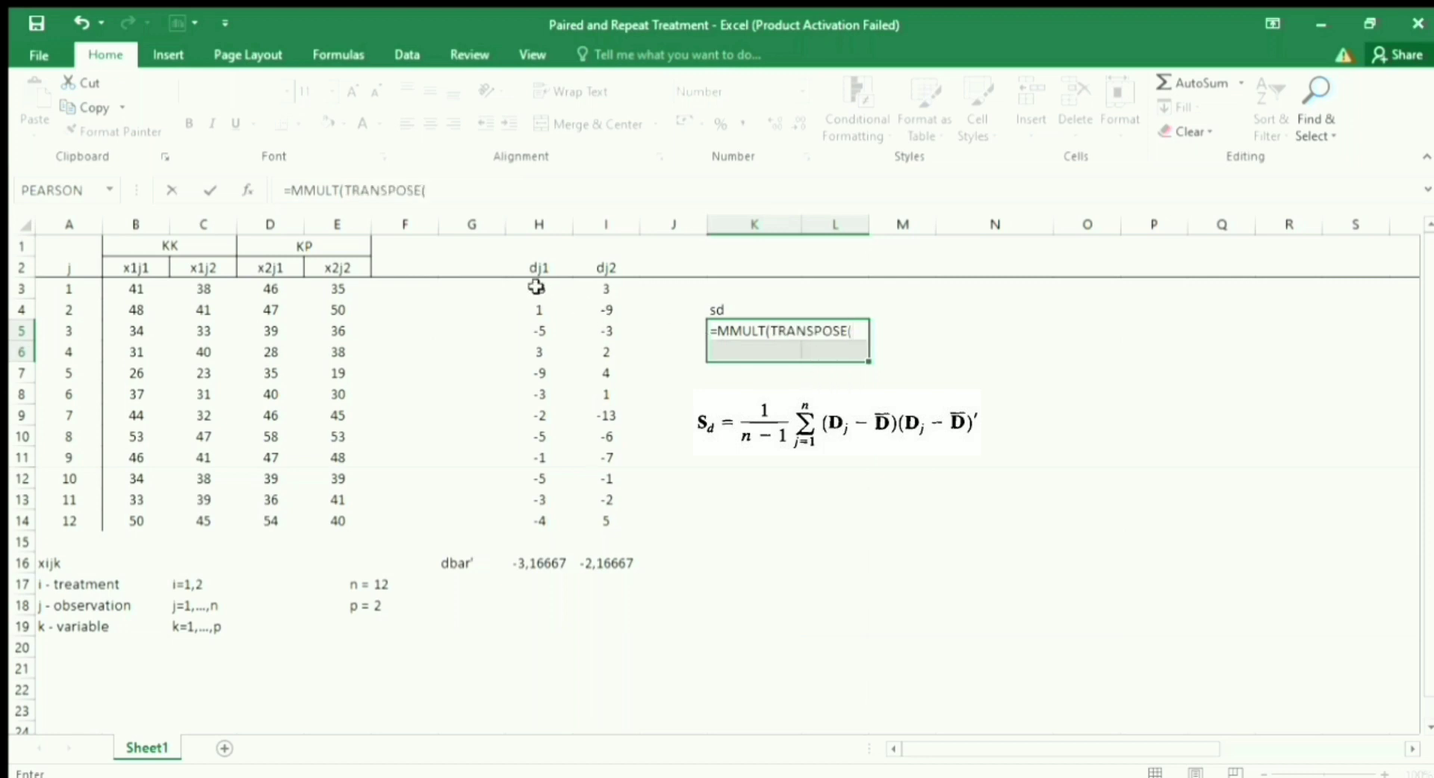
pyautogui.moveTo(536, 288); pyautogui.dragTo(538, 309)
pyautogui.moveTo(570, 368); pyautogui.dragTo(604, 523)
pyautogui.write('-')
pyautogui.moveTo(549, 561); pyautogui.dragTo(587, 563)
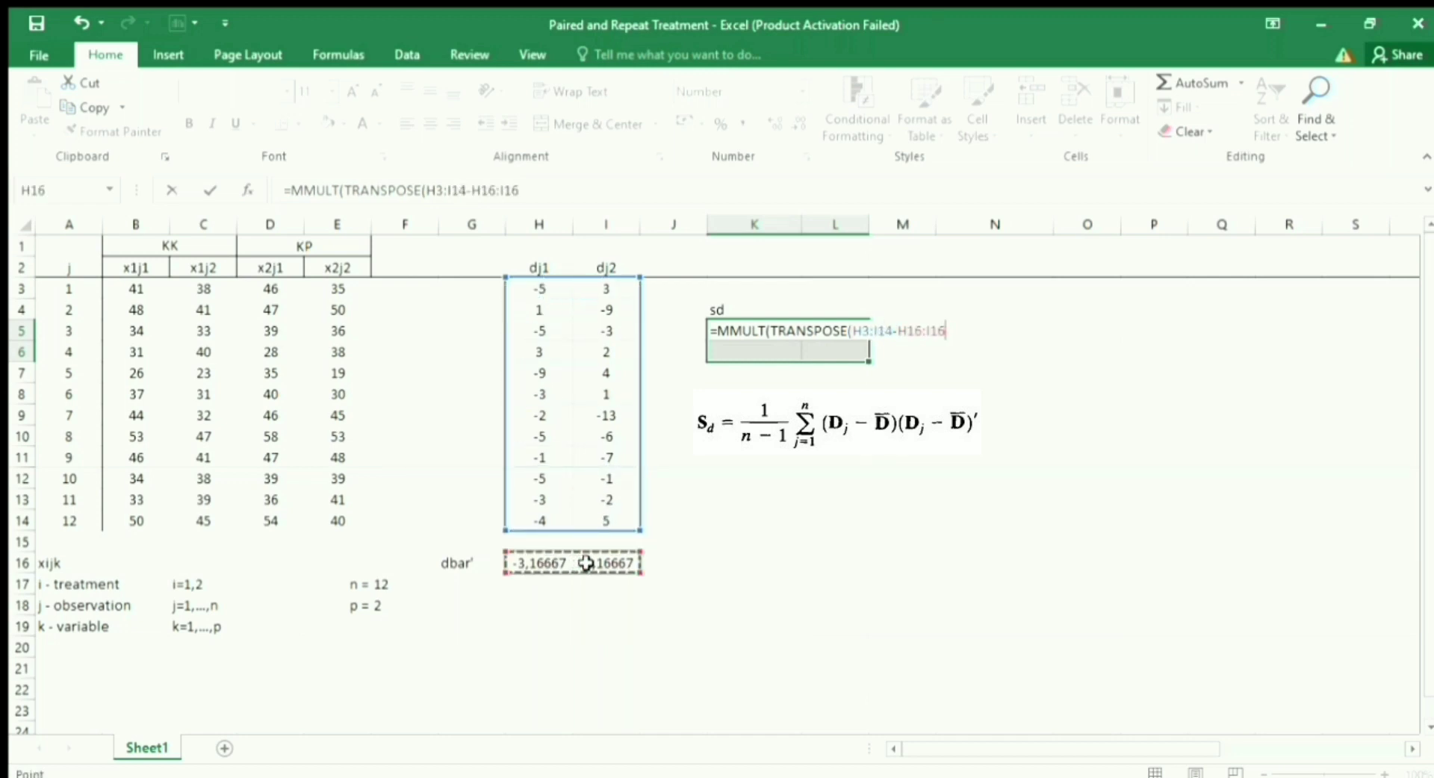
pyautogui.write(');')
pyautogui.moveTo(546, 290); pyautogui.dragTo(602, 563)
pyautogui.write('-')
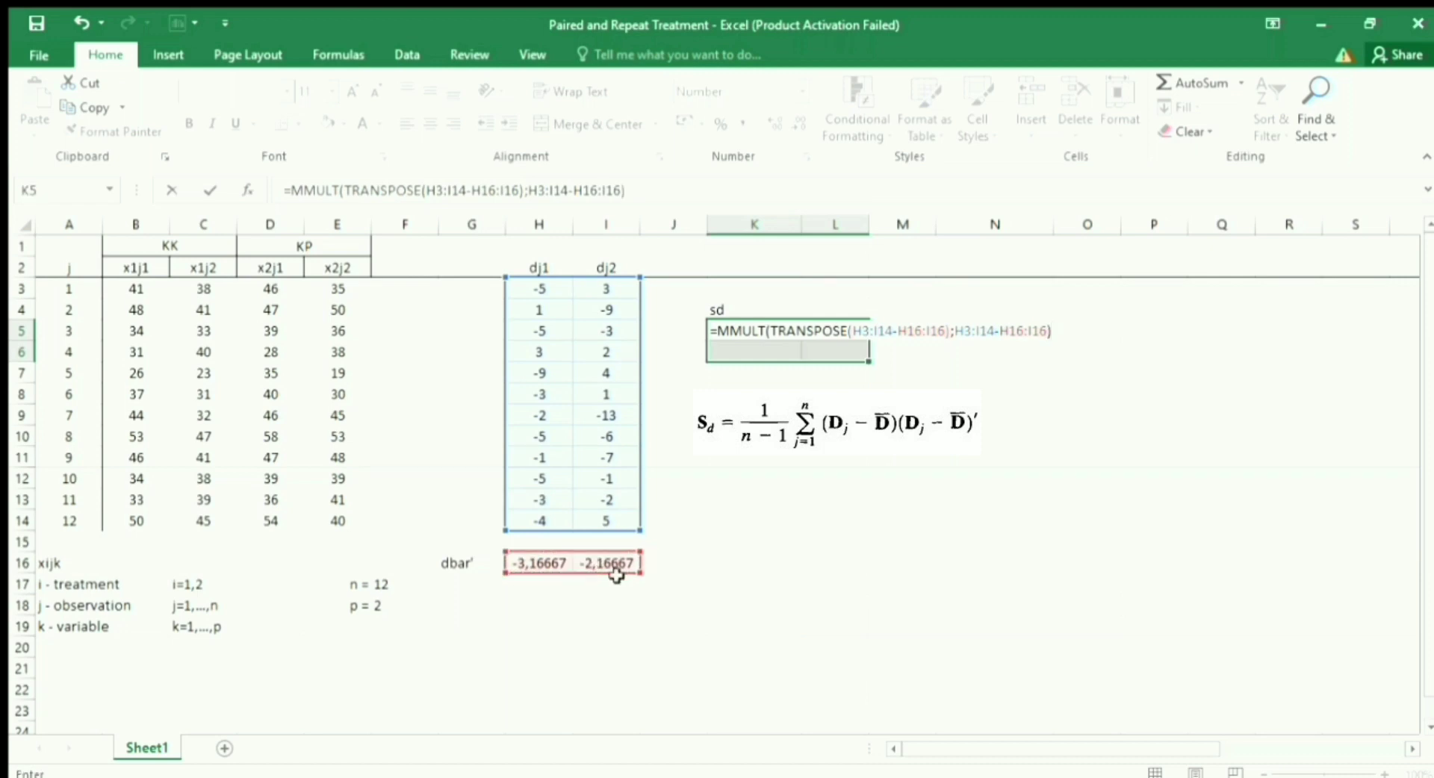
# Divide the matrix product by (F17-1) and enter it as an array formula in K5:L6
pyautogui.write('/(')
pyautogui.click(386, 585)
pyautogui.write('-1')
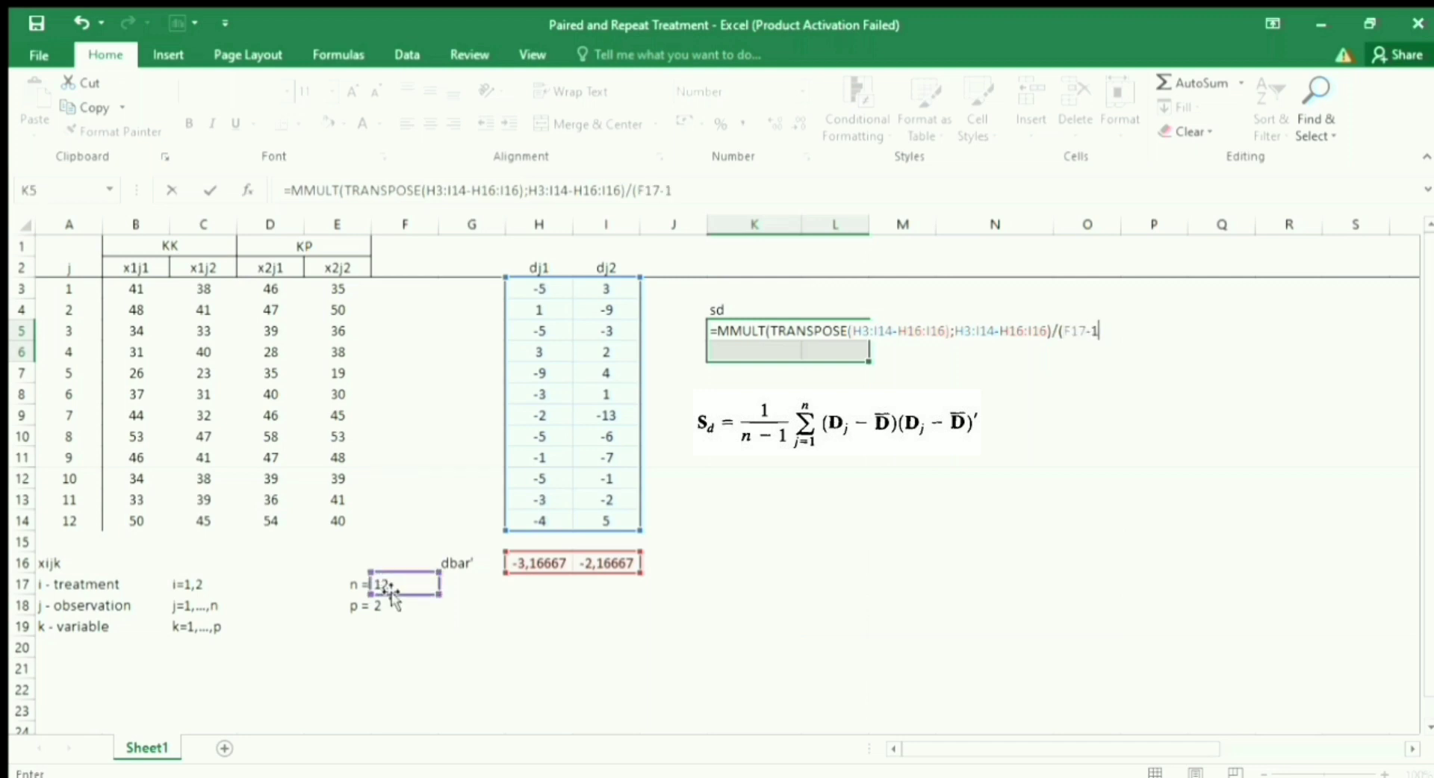
pyautogui.write(')')
pyautogui.hotkey('ctrl', 'shift', 'Return')
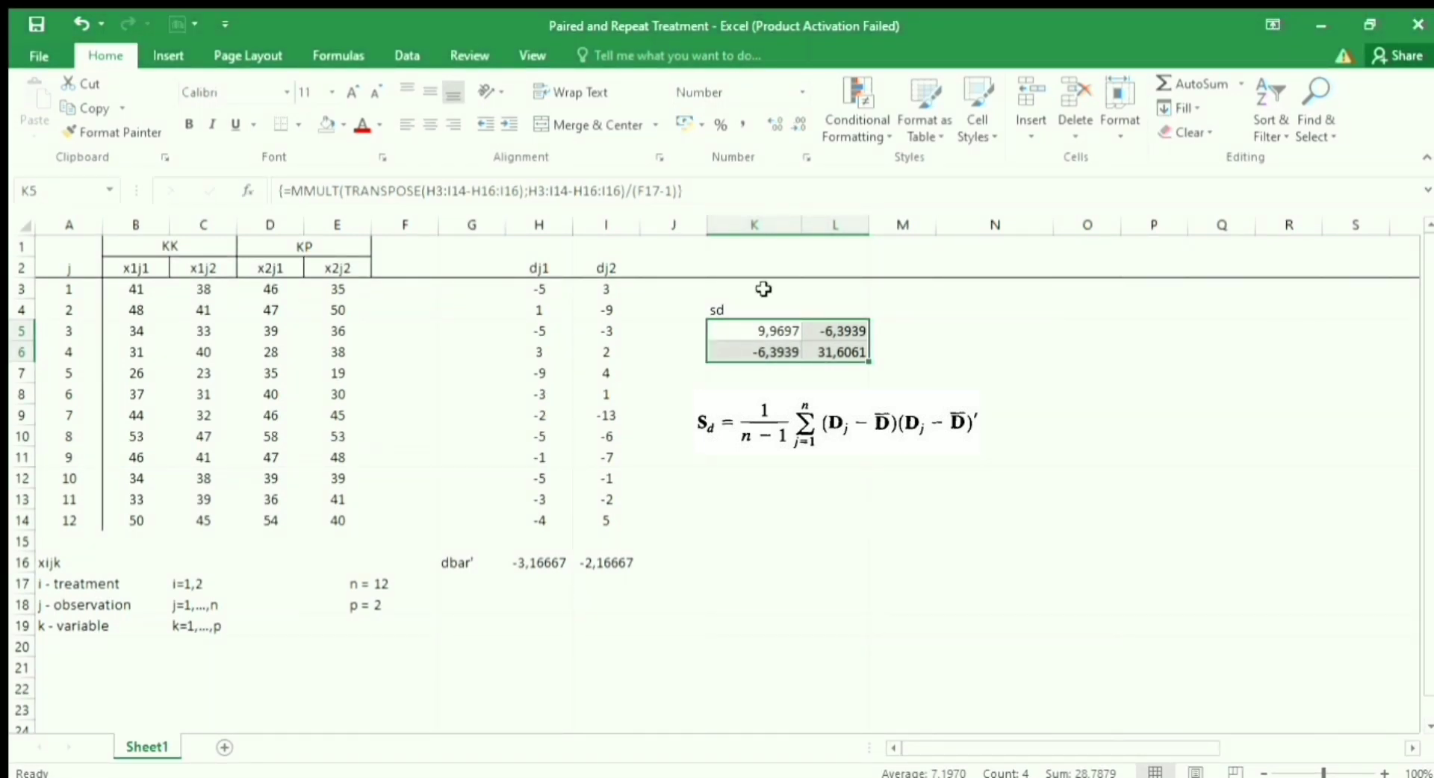
# Label cell K9 as T Hotellings = for the test statistic
pyautogui.click(790, 427)
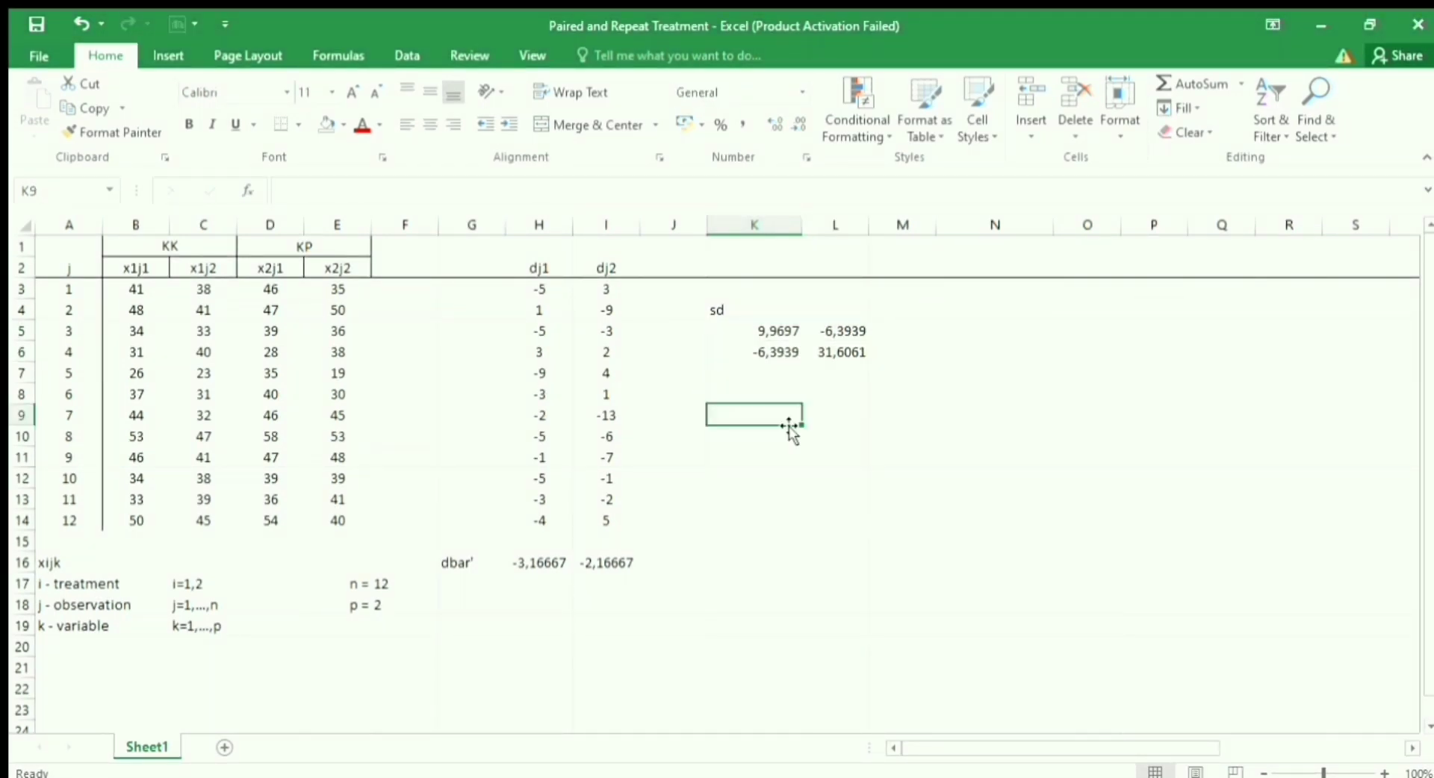
pyautogui.write('T Ho')
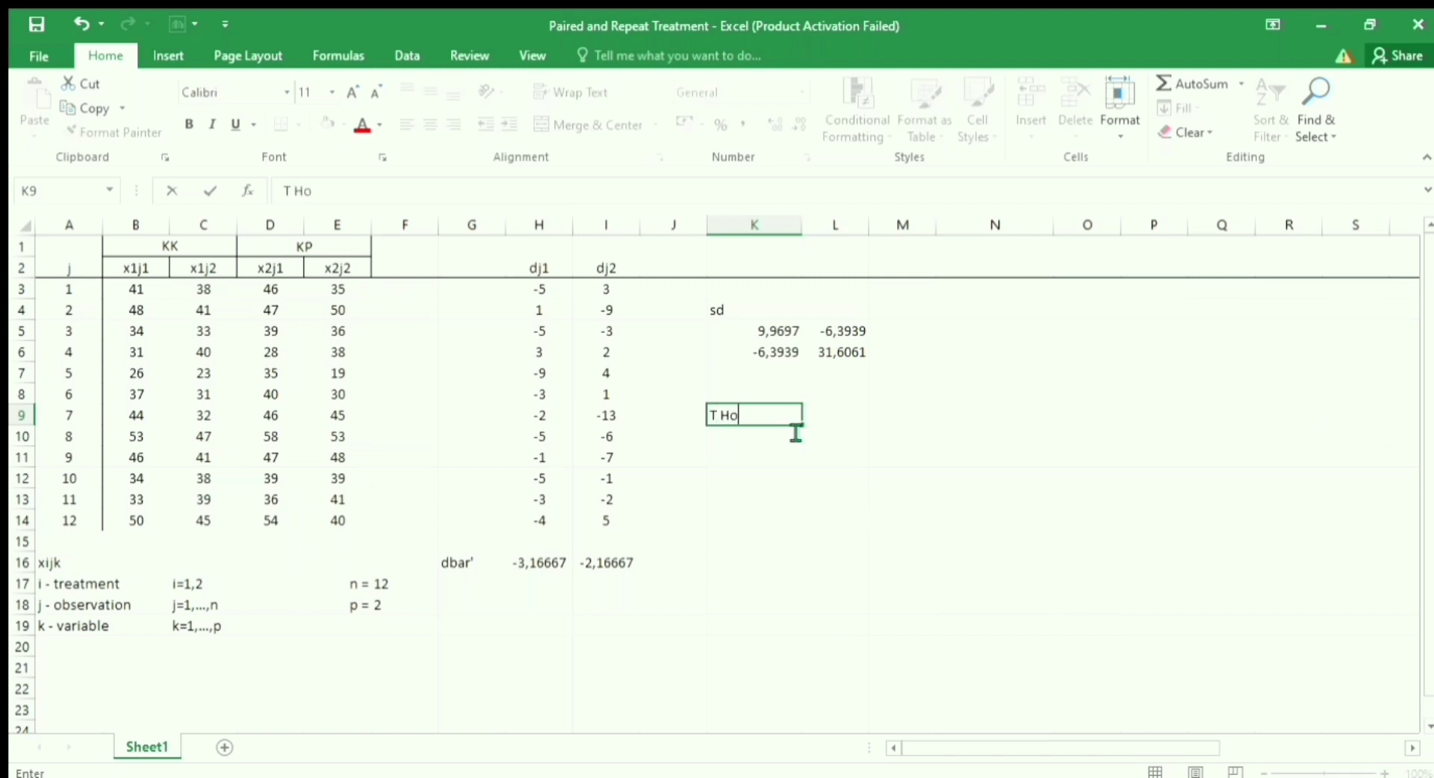
pyautogui.write('tellings =')
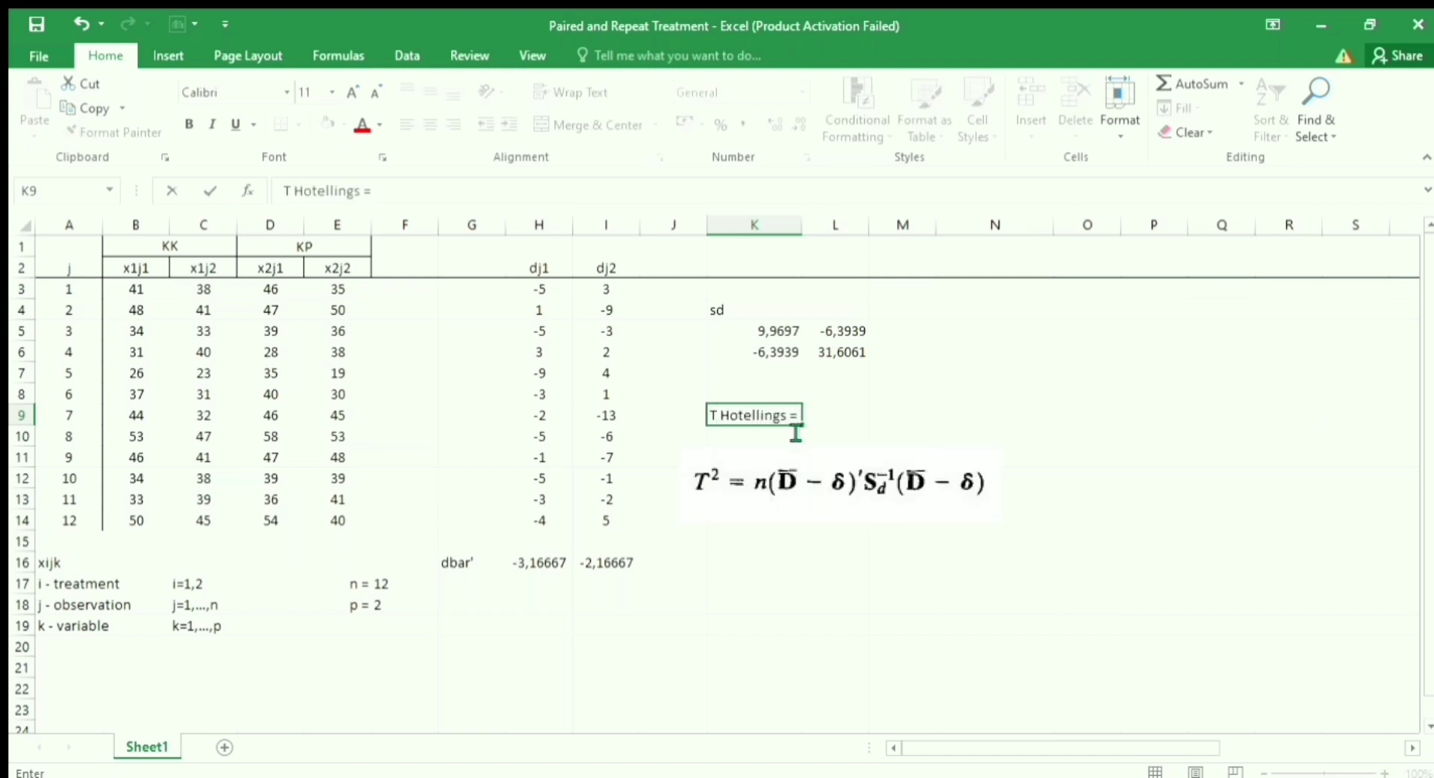
pyautogui.press('Tab')
# Begin the Hotelling statistic in L9 with =MMULT(MMULT(H16:I16;MINVERSE(K5:L6)), multiplying the mean vector by the inverse covariance matrix
pyautogui.write('=')
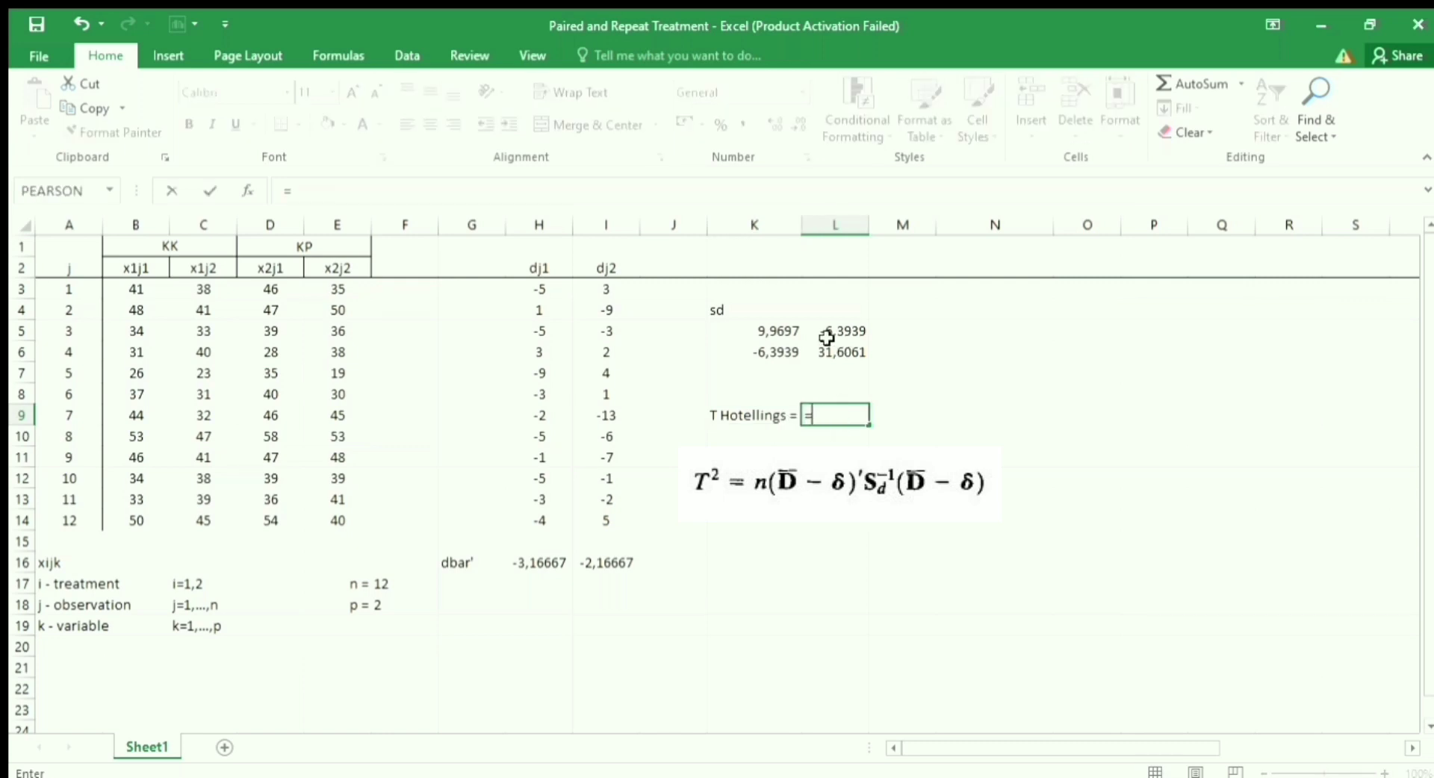
pyautogui.write('mm')
pyautogui.press('Tab')
pyautogui.write('mm')
pyautogui.press('Tab')
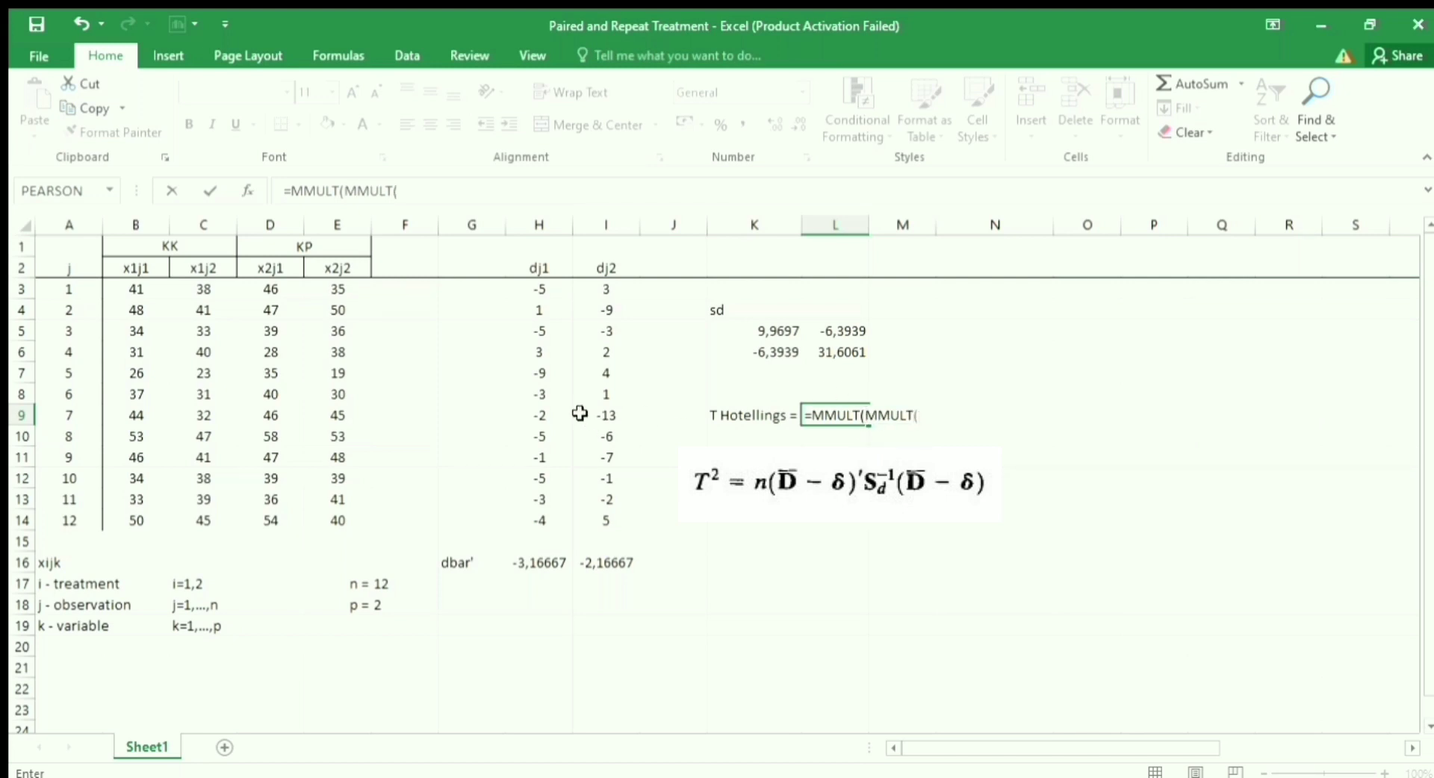
pyautogui.moveTo(558, 562); pyautogui.dragTo(622, 564)
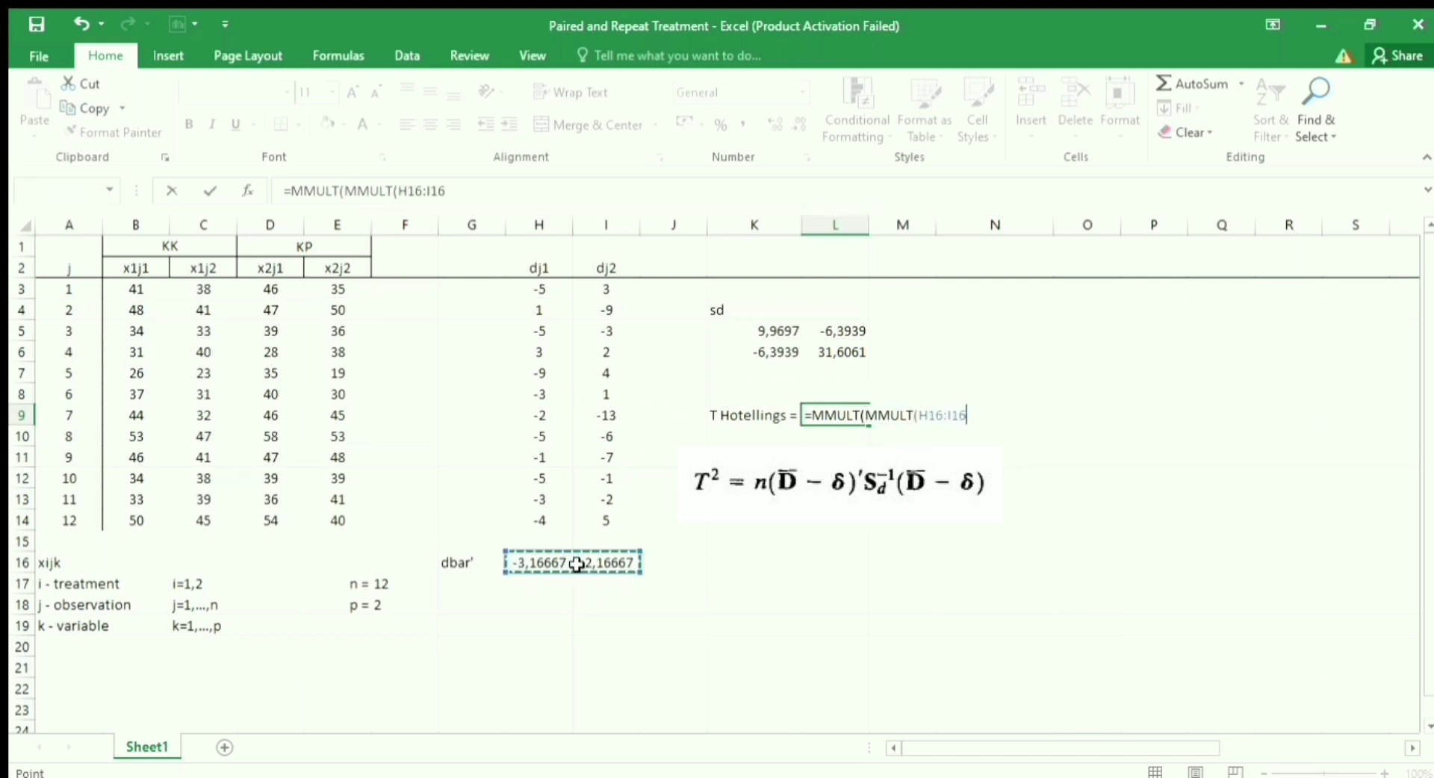
pyautogui.write(';m')
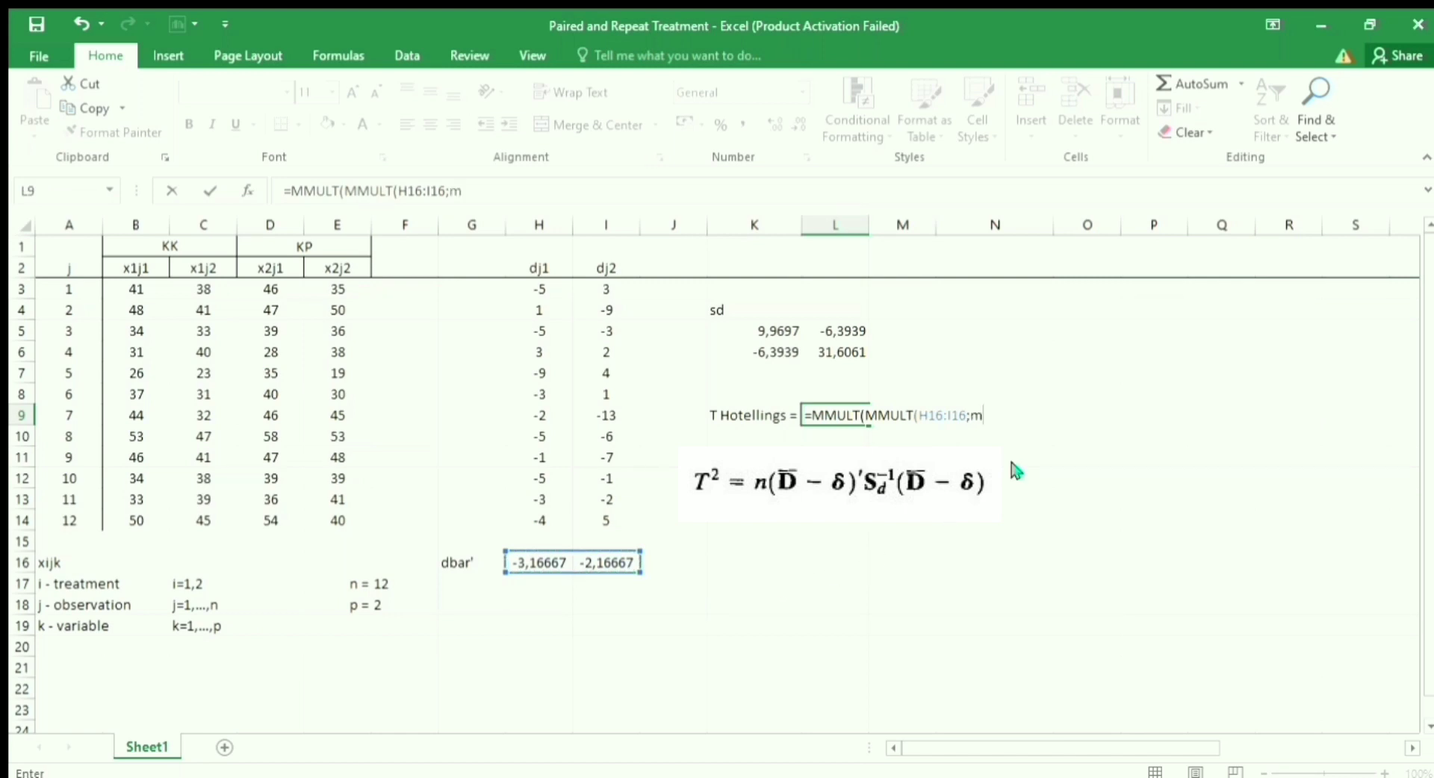
pyautogui.write('inv')
pyautogui.press('Tab')
pyautogui.moveTo(771, 333); pyautogui.dragTo(806, 358)
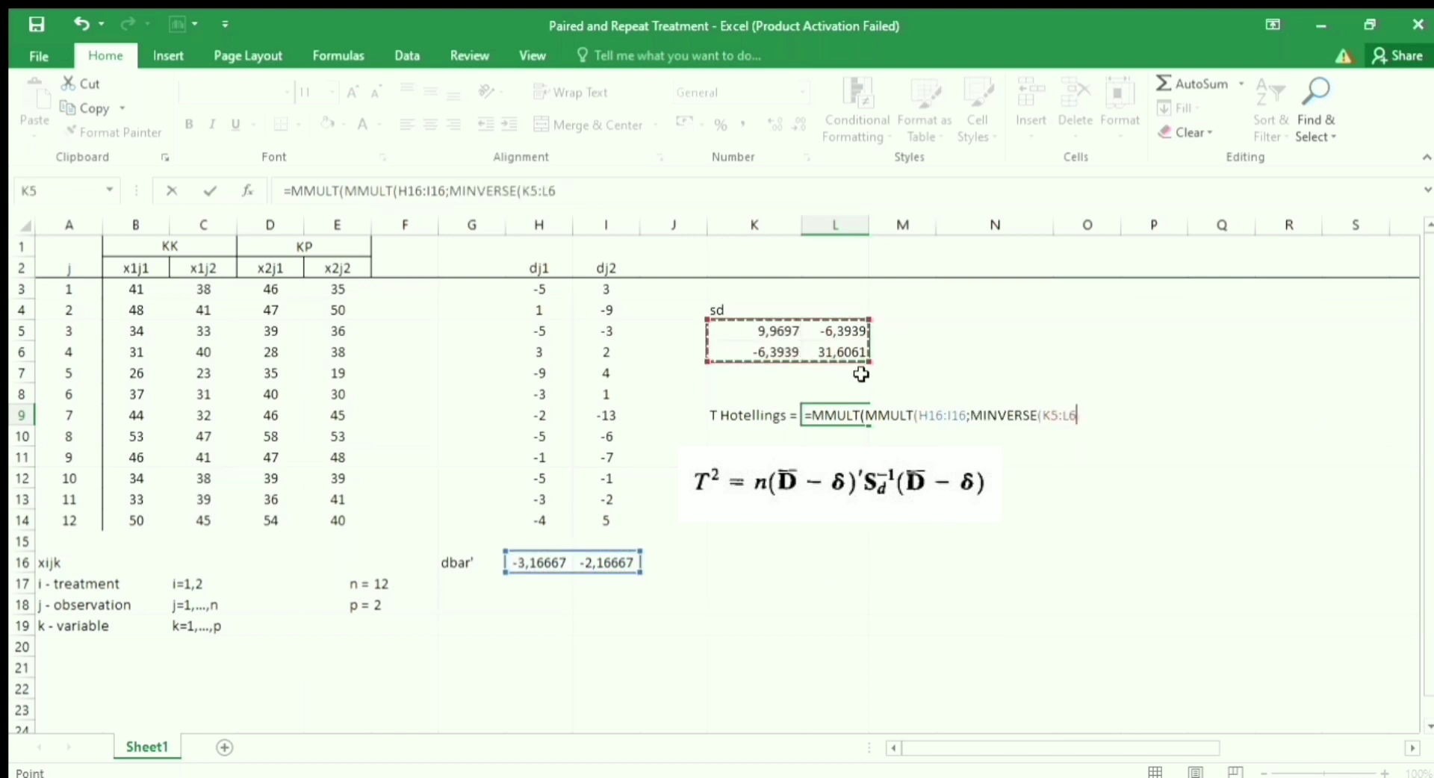
pyautogui.write(')')
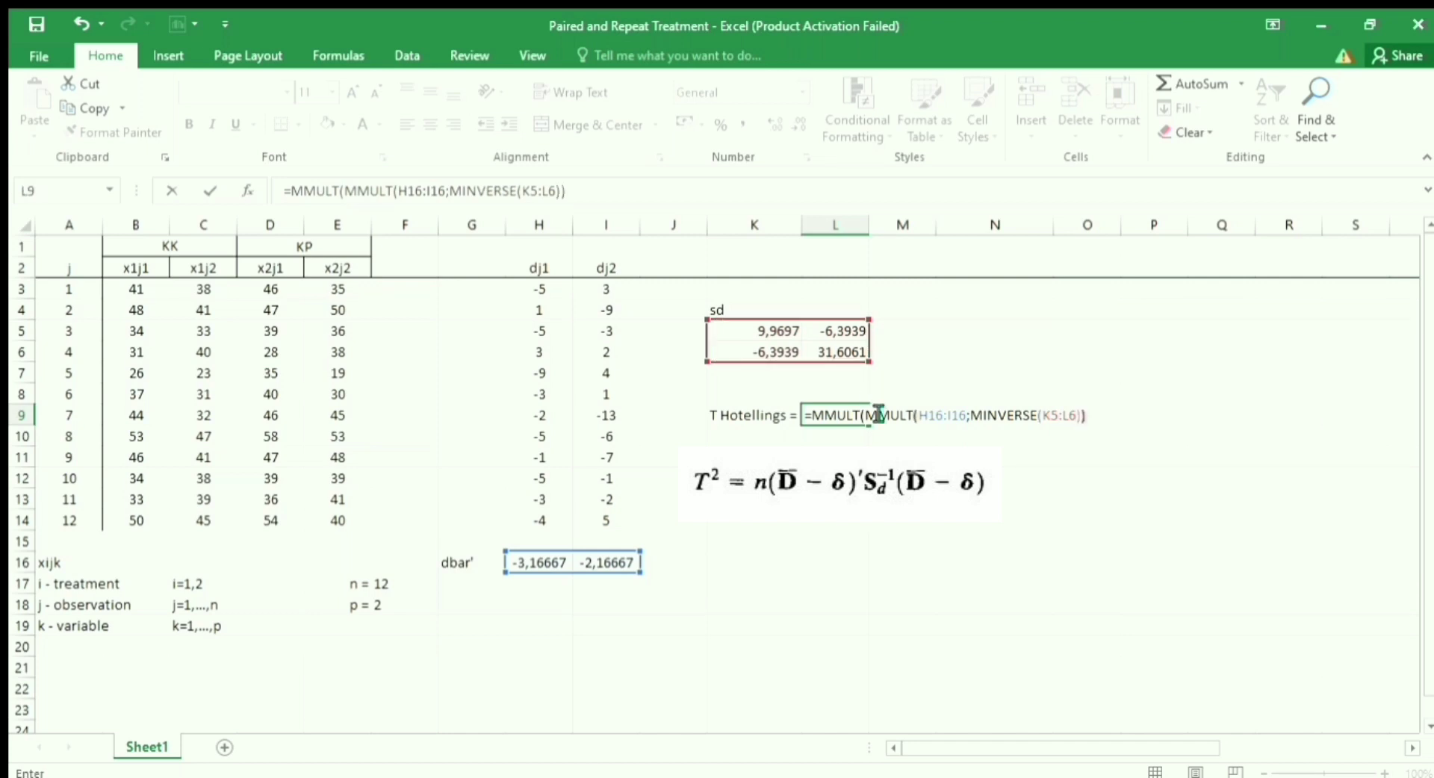
# Complete the L9 formula with TRANSPOSE(H16:I16) as the outer second matrix, multiply by F17, and enter it as an array formula
pyautogui.write(');tr')
pyautogui.press('Tab')
pyautogui.click(555, 561)
pyautogui.moveTo(554, 562); pyautogui.dragTo(638, 565)
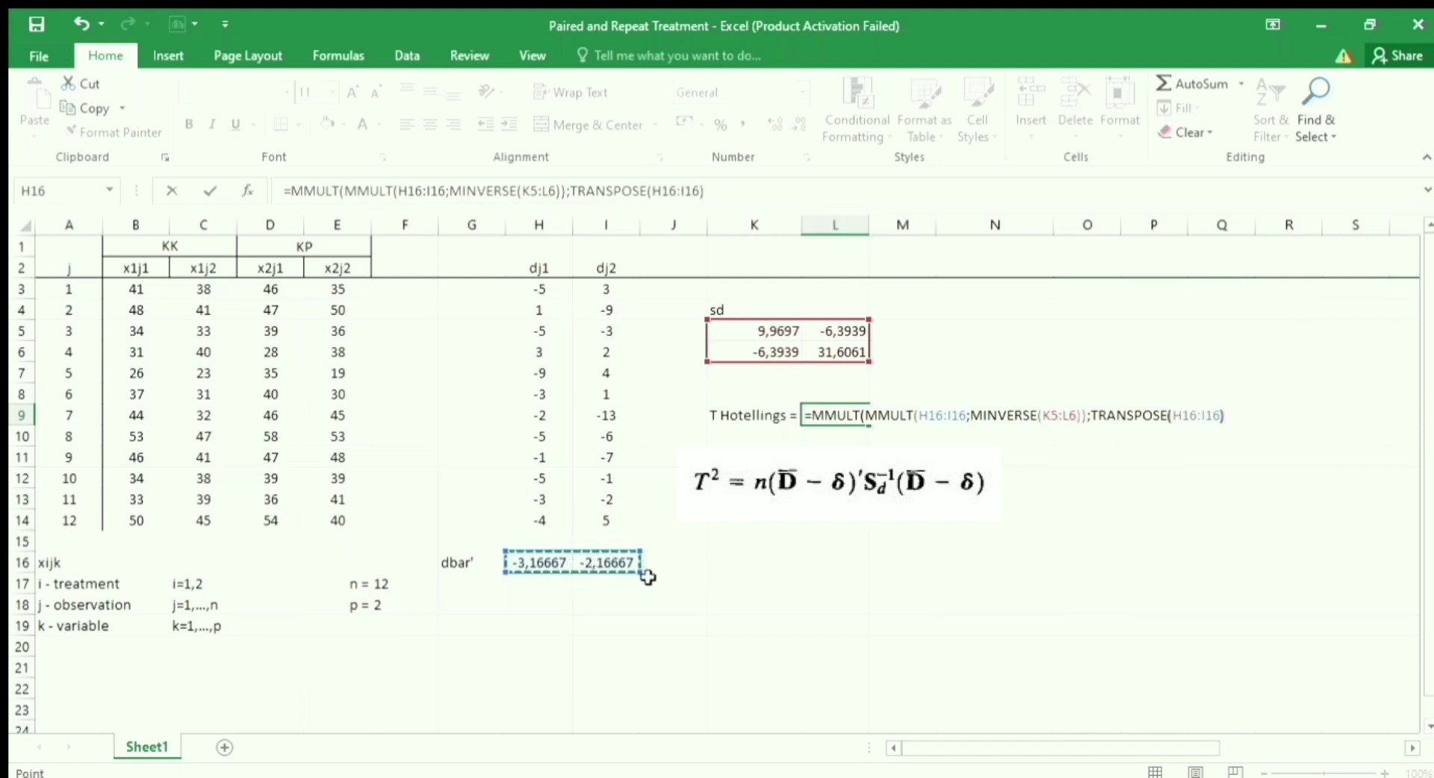
pyautogui.write(')')
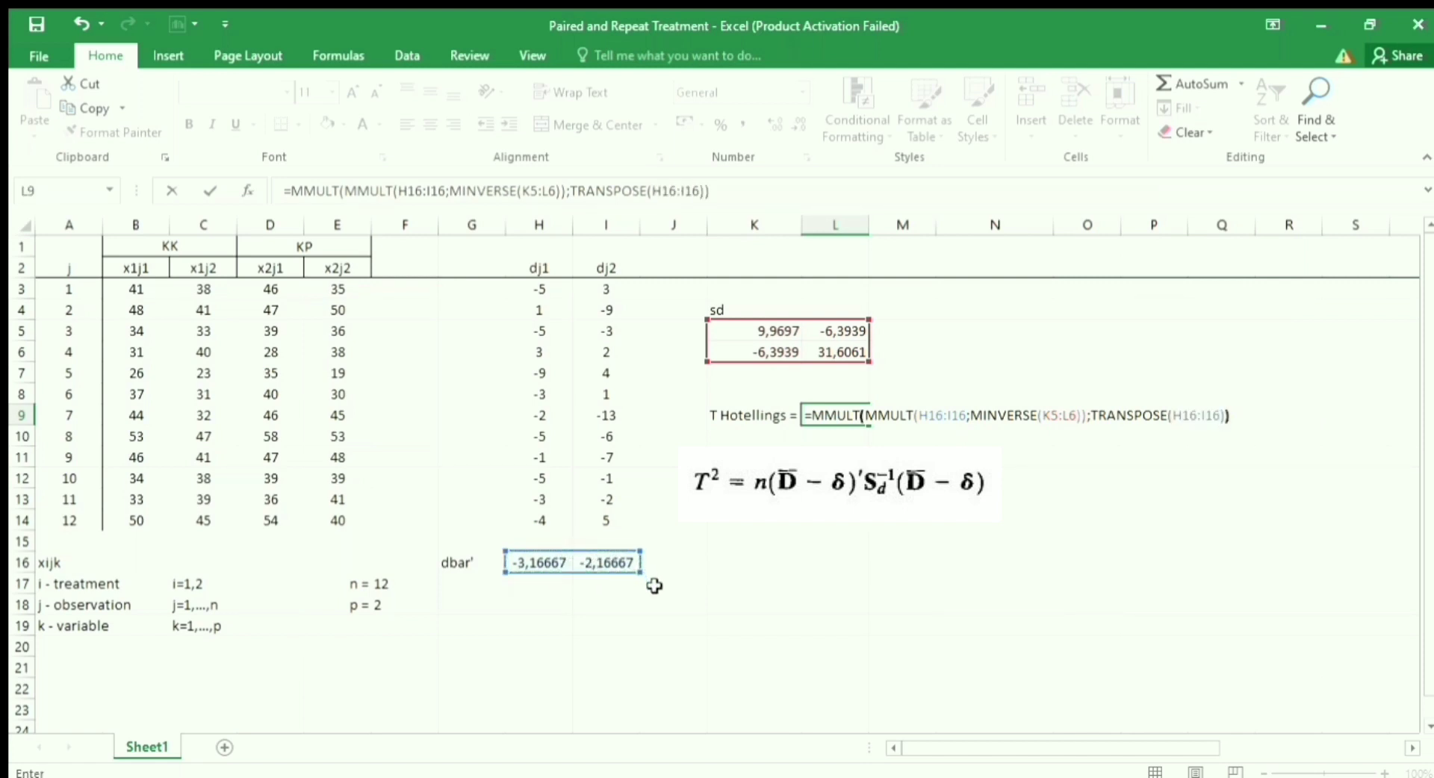
pyautogui.write('*')
pyautogui.click(395, 591)
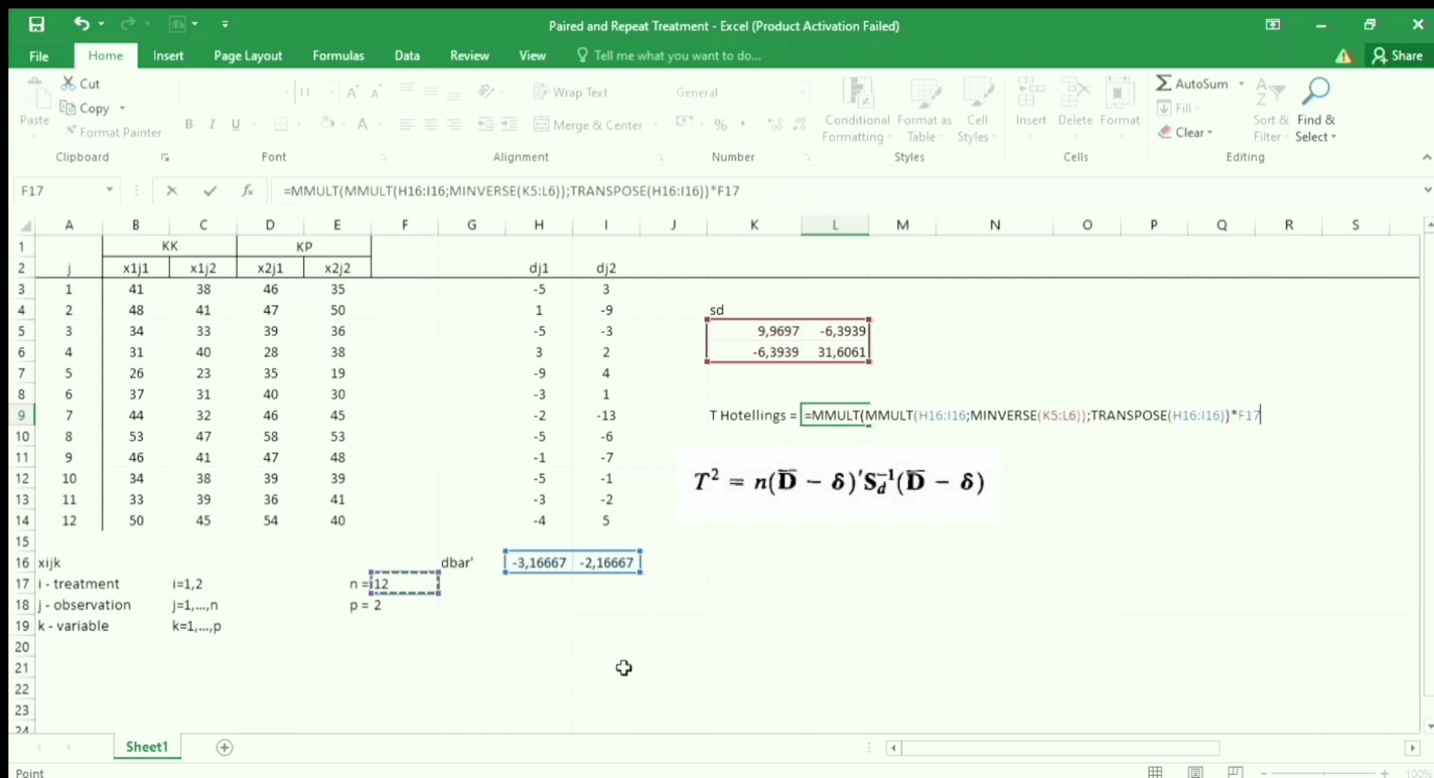
pyautogui.hotkey('ctrl', 'shift', 'Return')
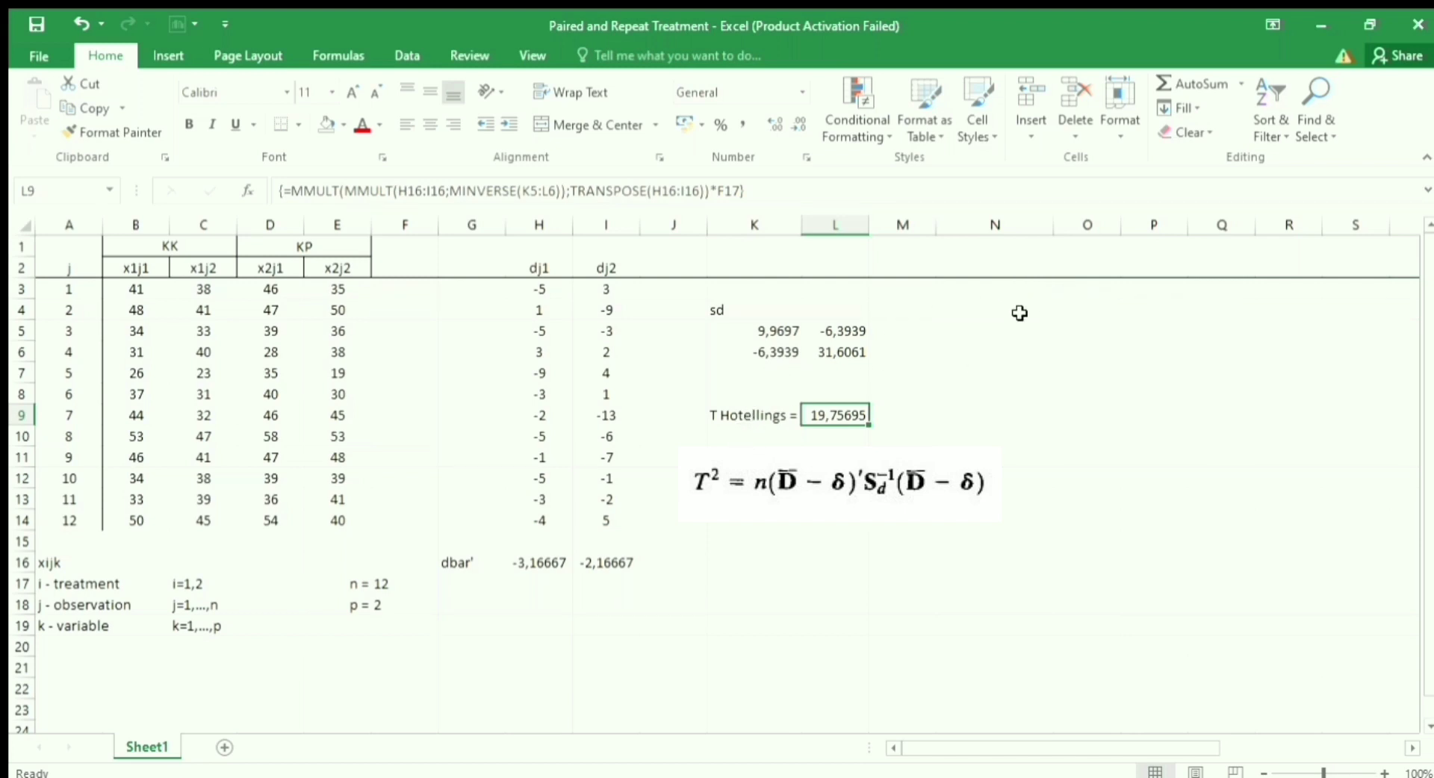
# Add the heading Wilayah Kritis in N4 and a Taraf Signifikansi row in N5 with 0,05 in O5
pyautogui.click(996, 318)
pyautogui.write('Wilayah ')
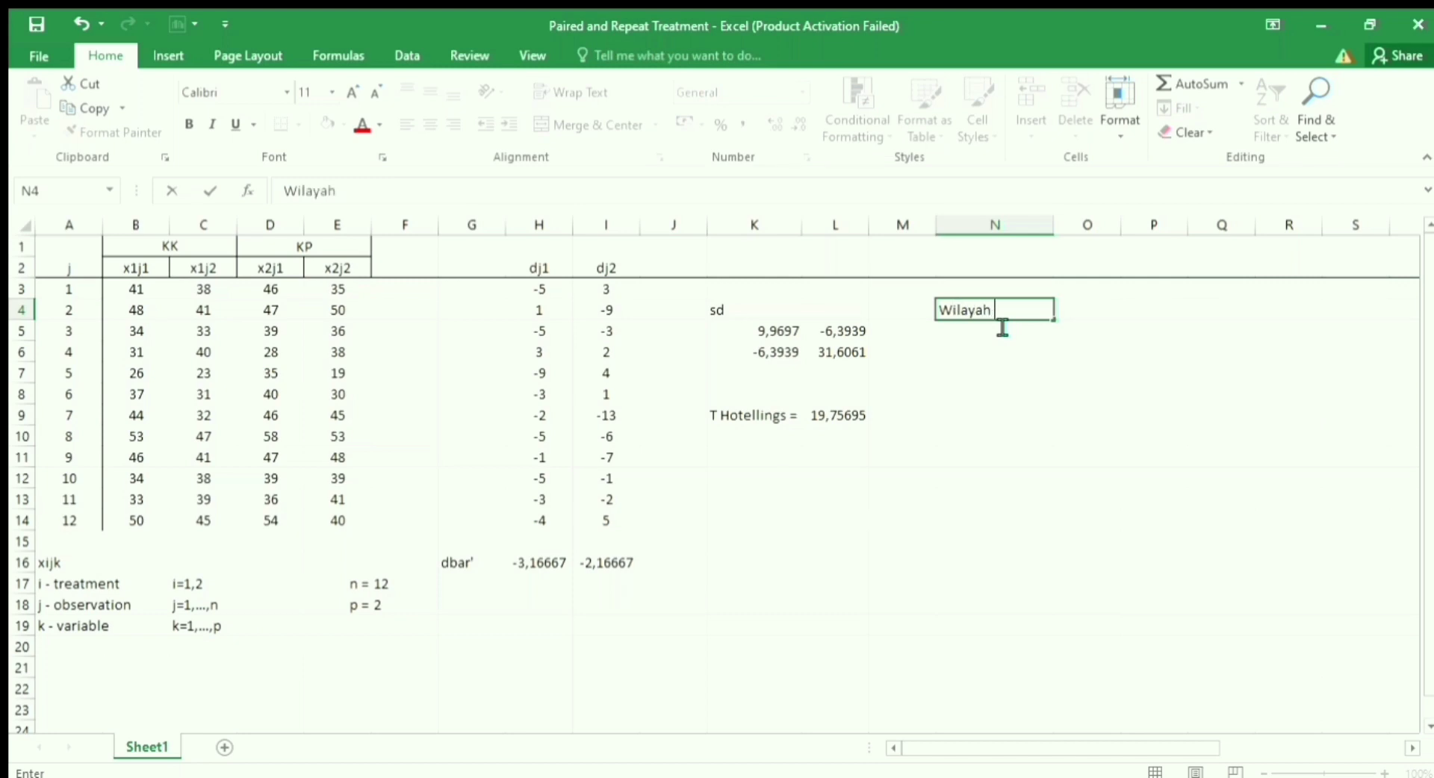
pyautogui.write('Kritis')
pyautogui.press('Return')
pyautogui.write('Taraf Sign')
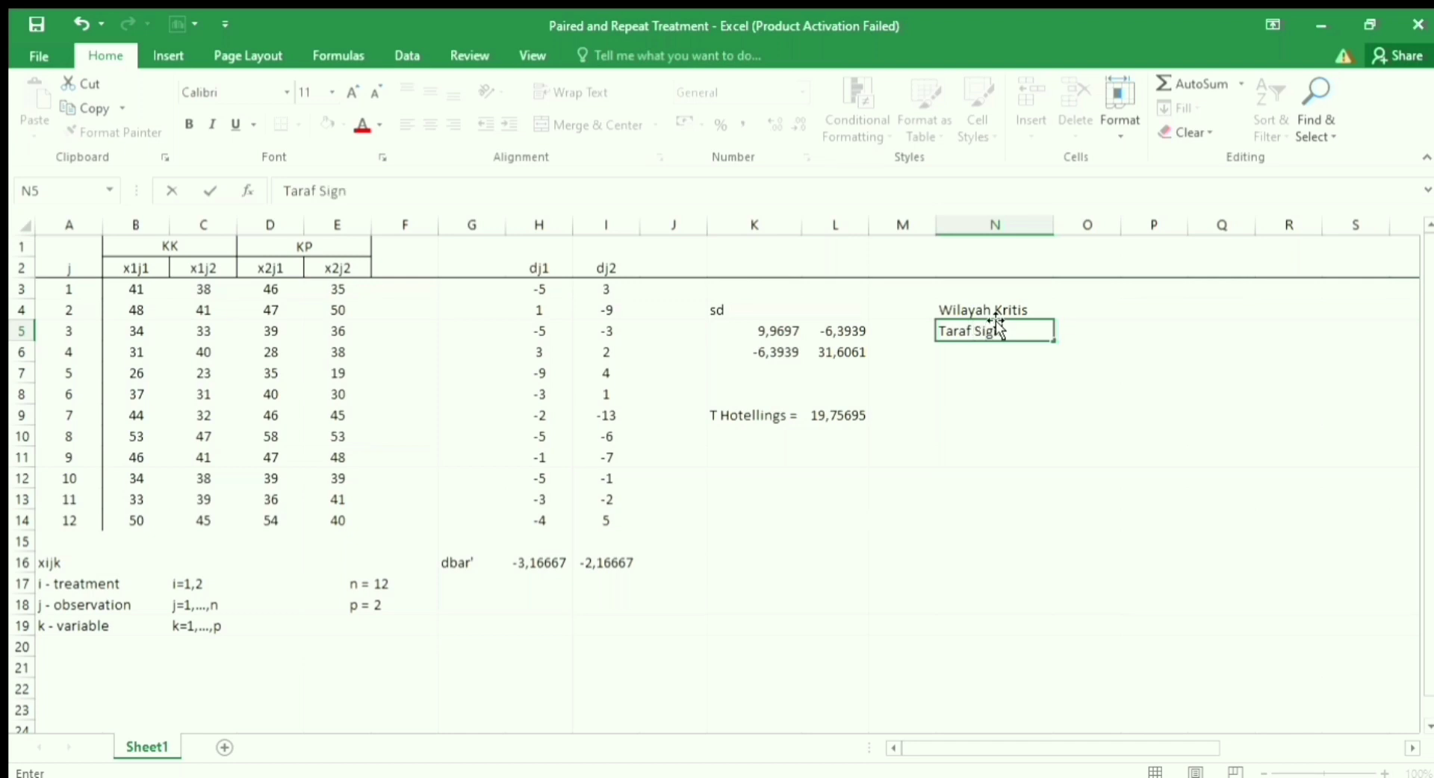
pyautogui.write('ifikansi')
pyautogui.press('Tab')
pyautogui.write('=')
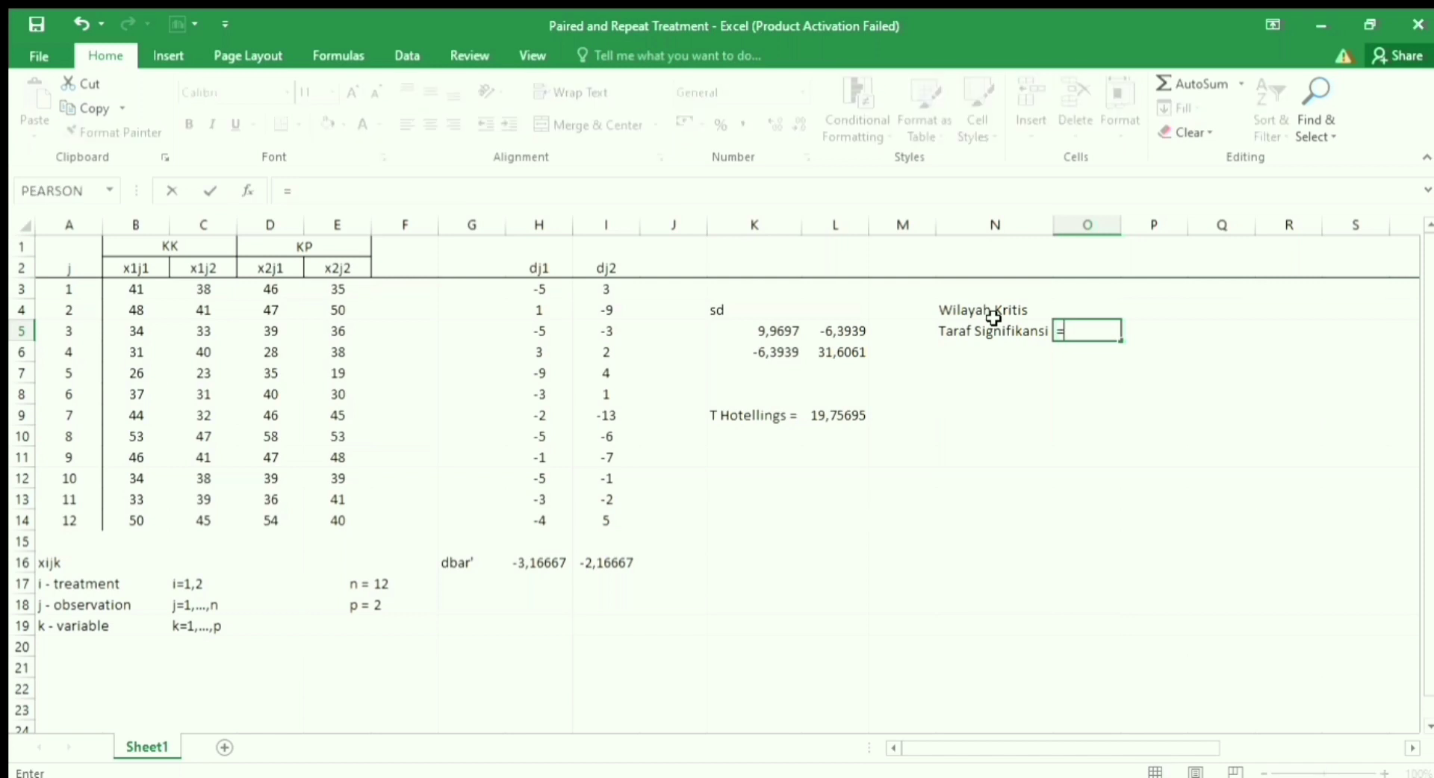
pyautogui.write('0,05')
pyautogui.press('Return')
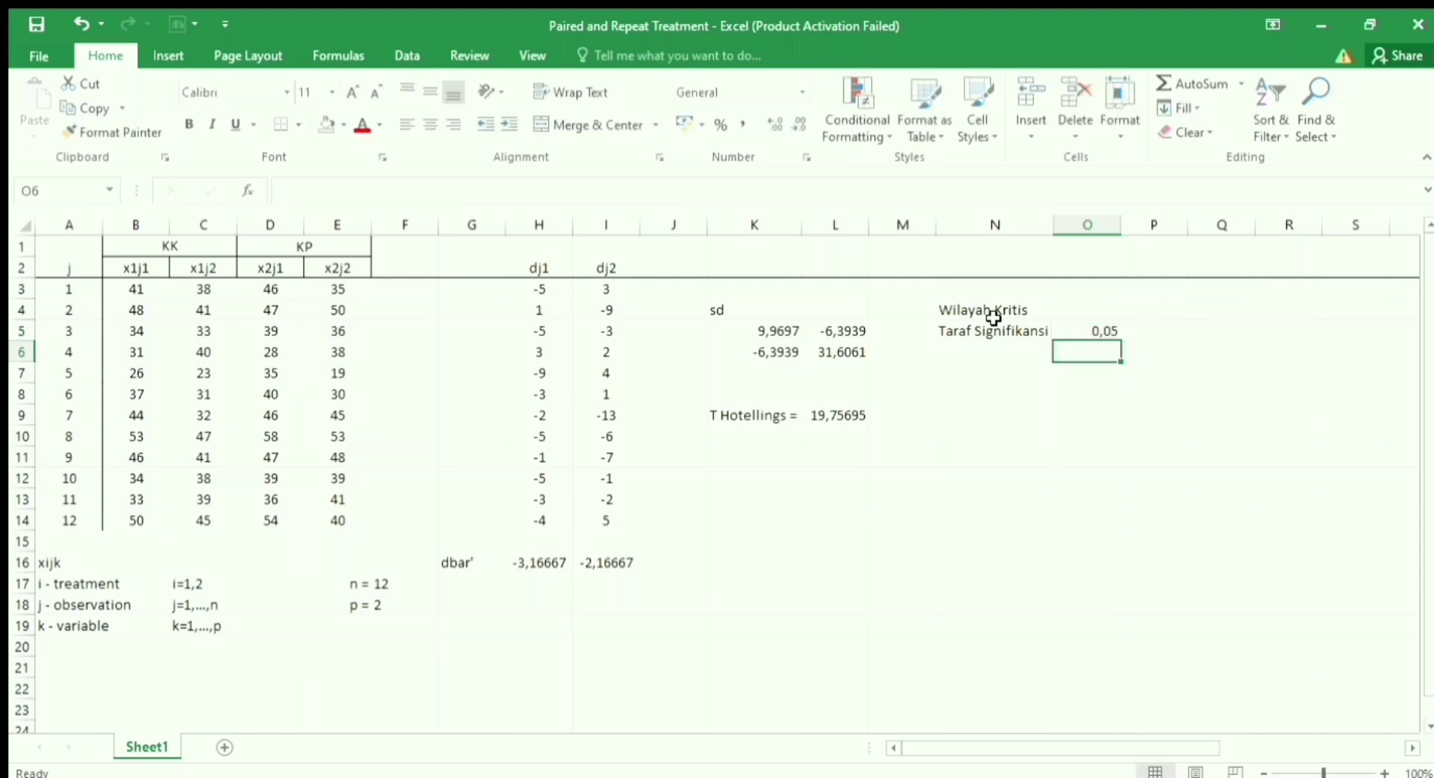
# Label cell N6 as F tabel below the significance level
pyautogui.press('Left')
pyautogui.write('f')
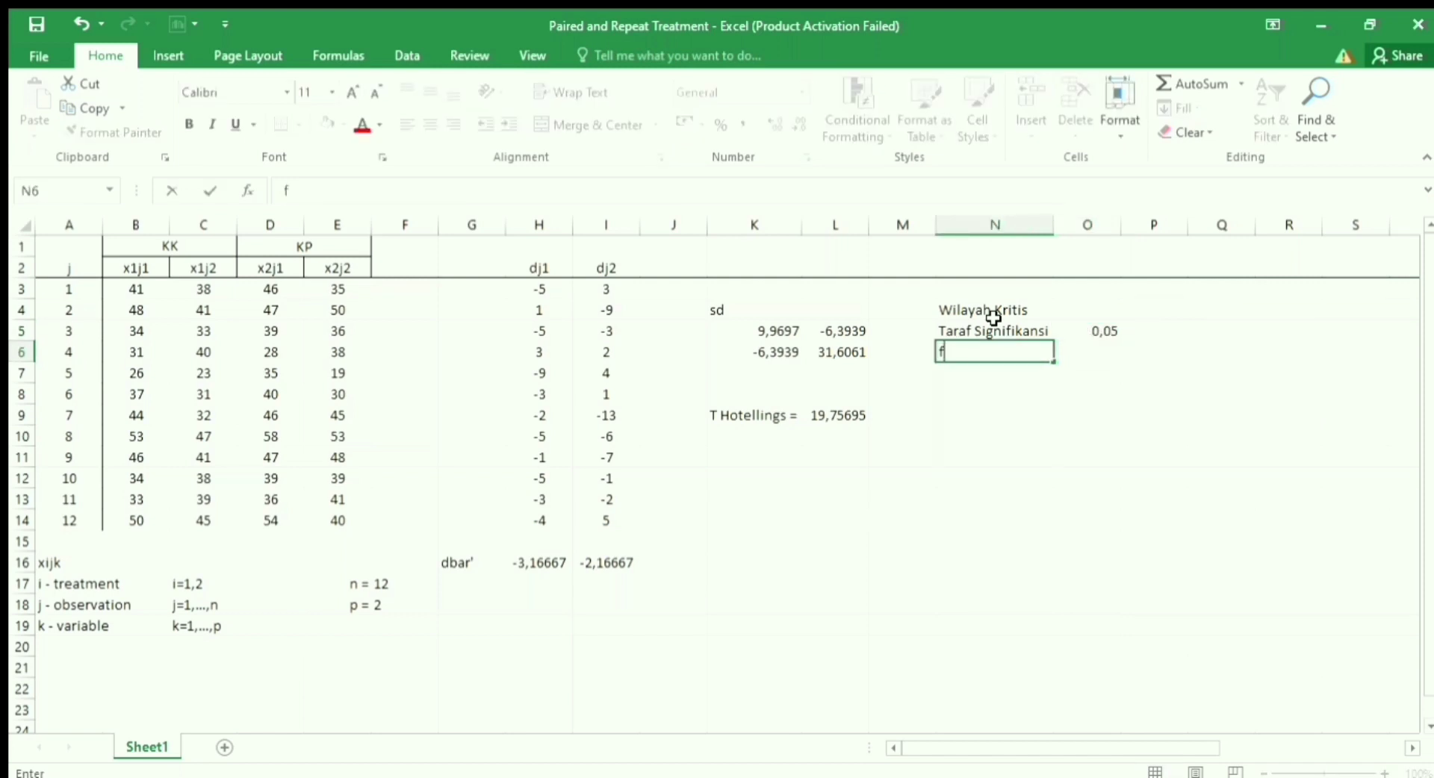
pyautogui.write(' tabel')
pyautogui.press('Tab')
# Calculate the F table value in O6 with =FINV(O5;F18;(F17-F18))
pyautogui.write('=')
pyautogui.write('nv')
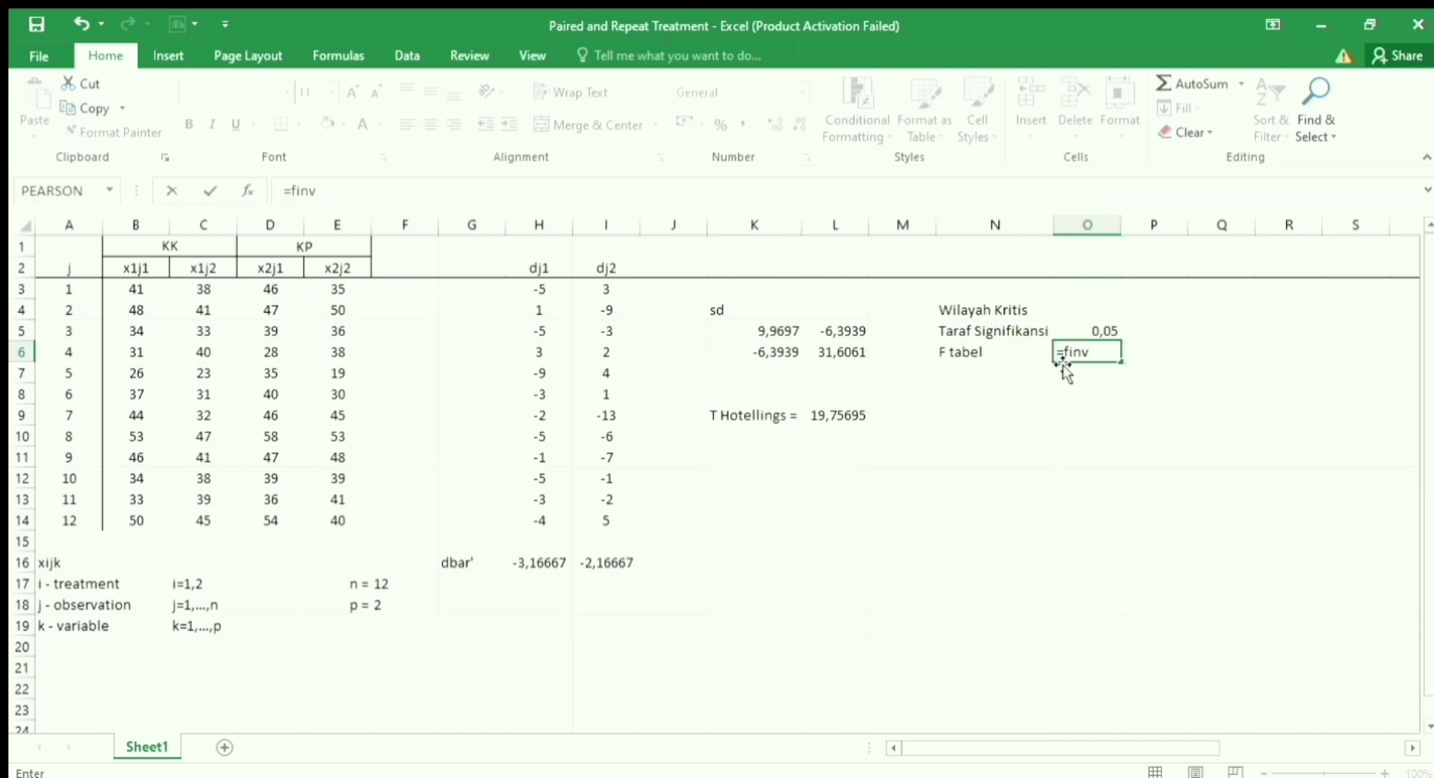
pyautogui.press('Tab')
pyautogui.click(1104, 330)
pyautogui.write(';')
pyautogui.click(375, 607)
pyautogui.write(';(')
pyautogui.click(386, 587)
pyautogui.write('-')
pyautogui.click(389, 605)
pyautogui.write('))')
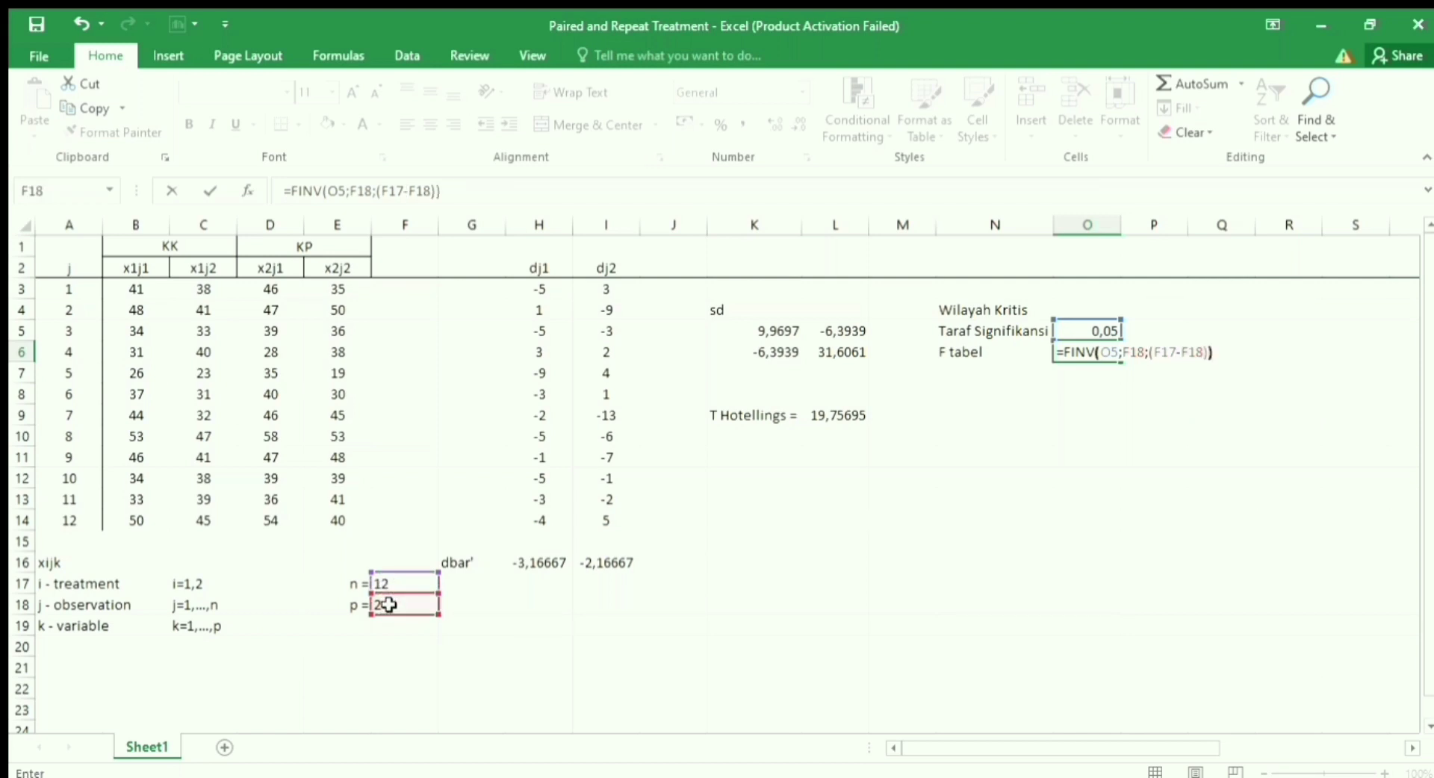
pyautogui.press('Return')
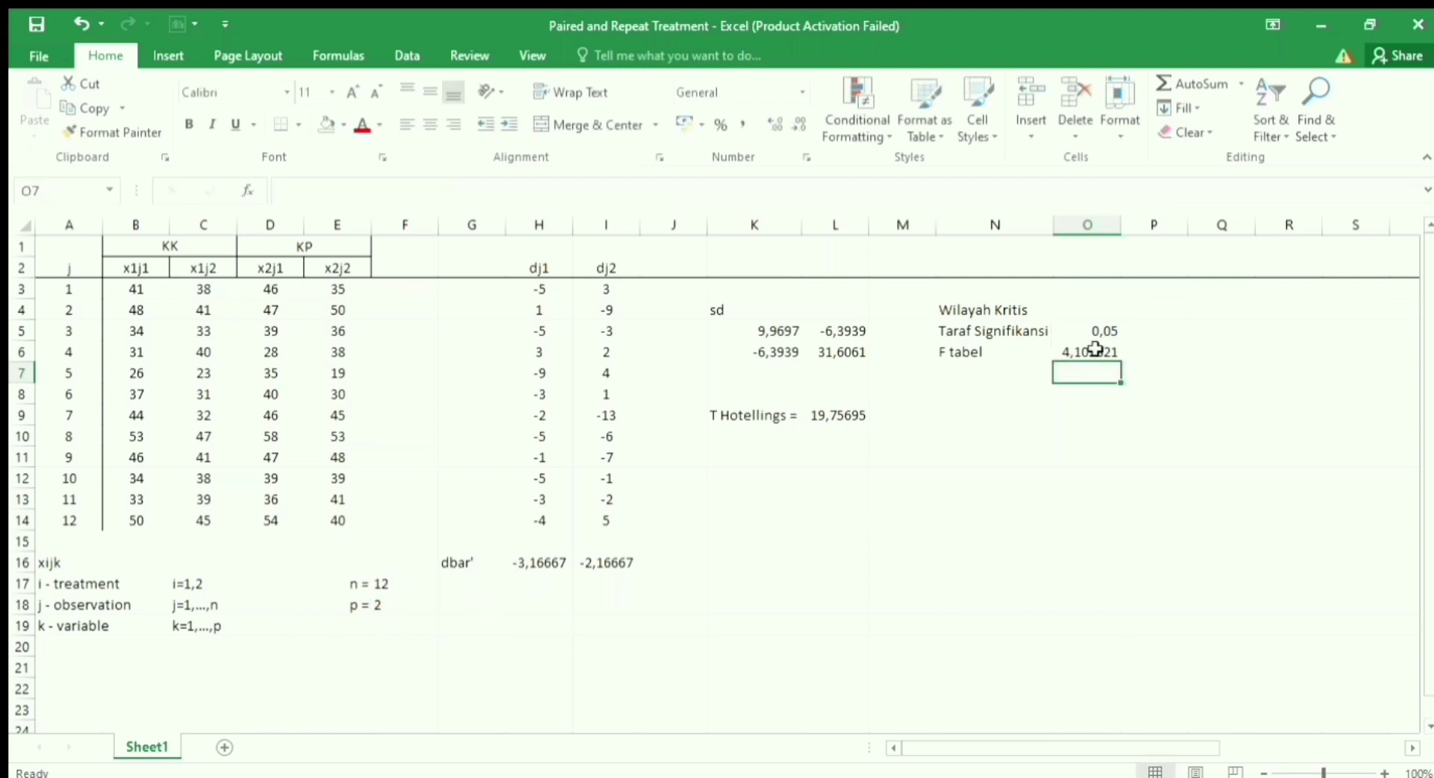
# Add the rejection rule label Tolak Ho jika > in cell N7
pyautogui.click(1033, 368)
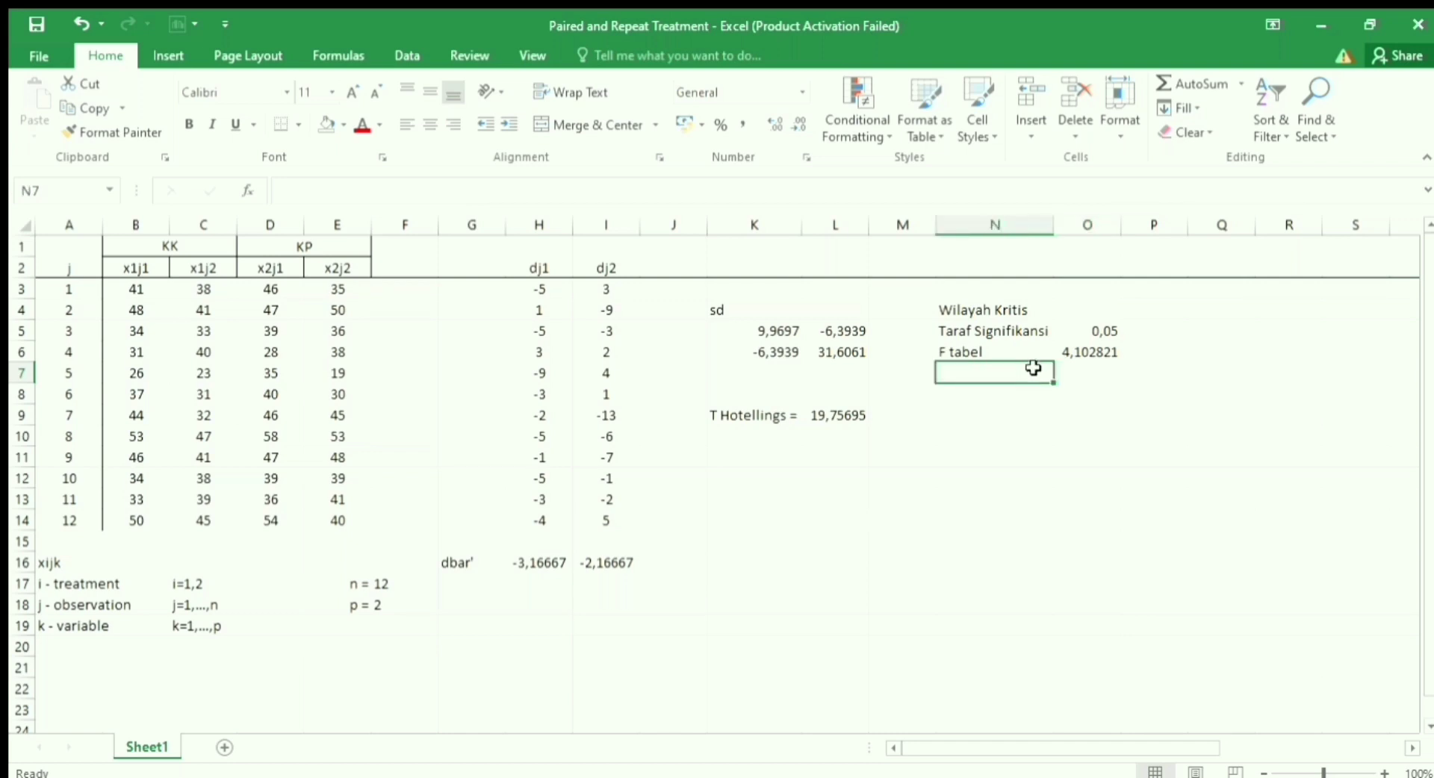
pyautogui.write('Tolak Ho')
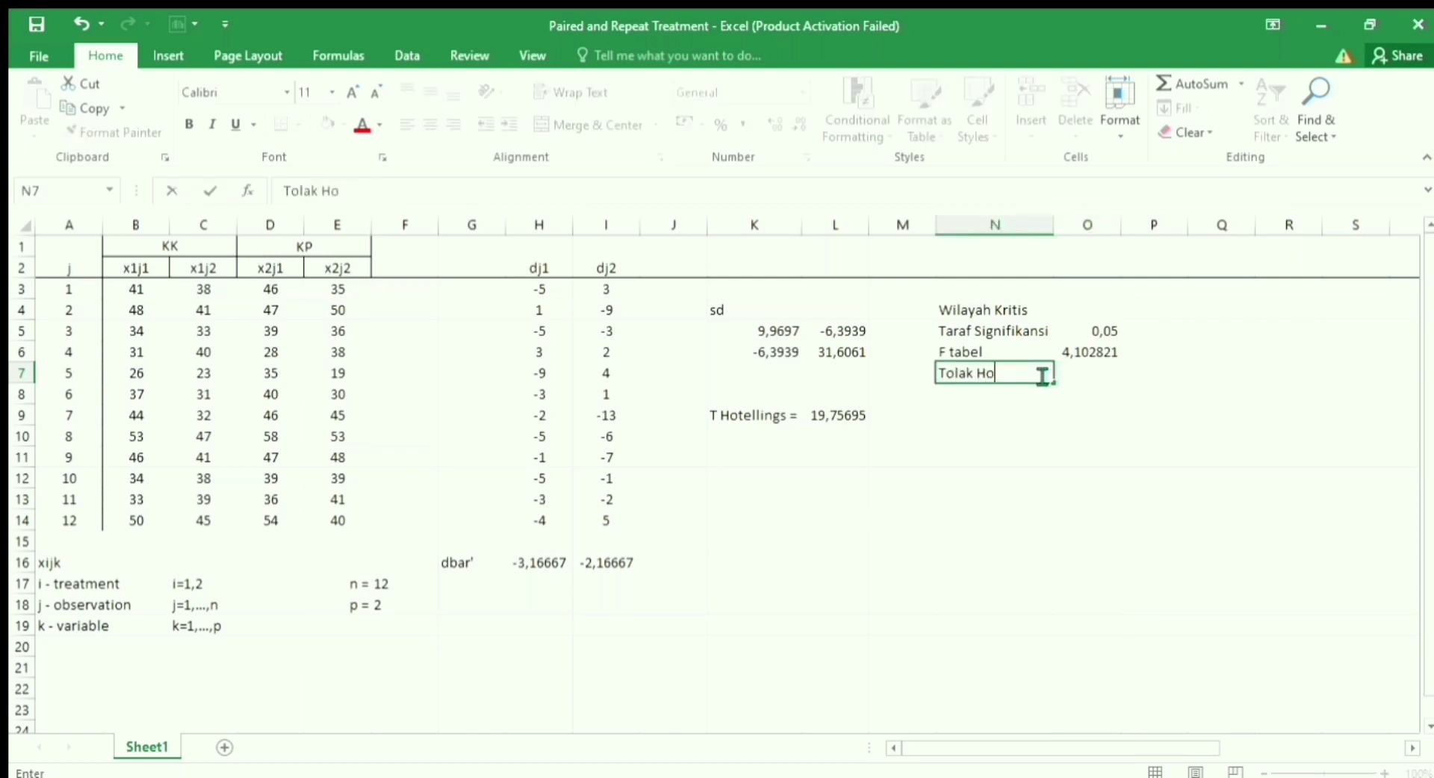
pyautogui.write(' jika >')
# Calculate the rejection threshold in O7 with =F18*(F17-1)/(F17-F18)*O6
pyautogui.click(1066, 366)
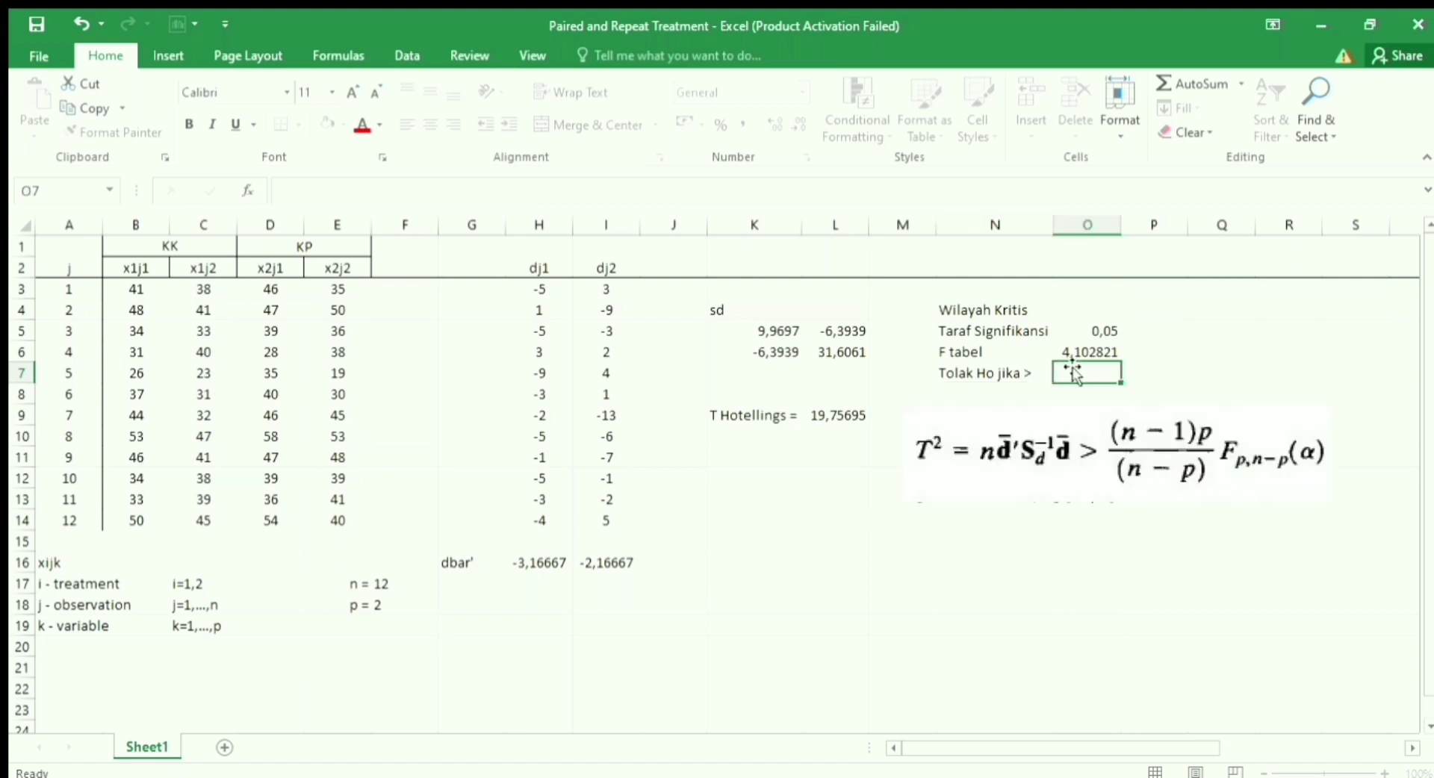
pyautogui.write('=')
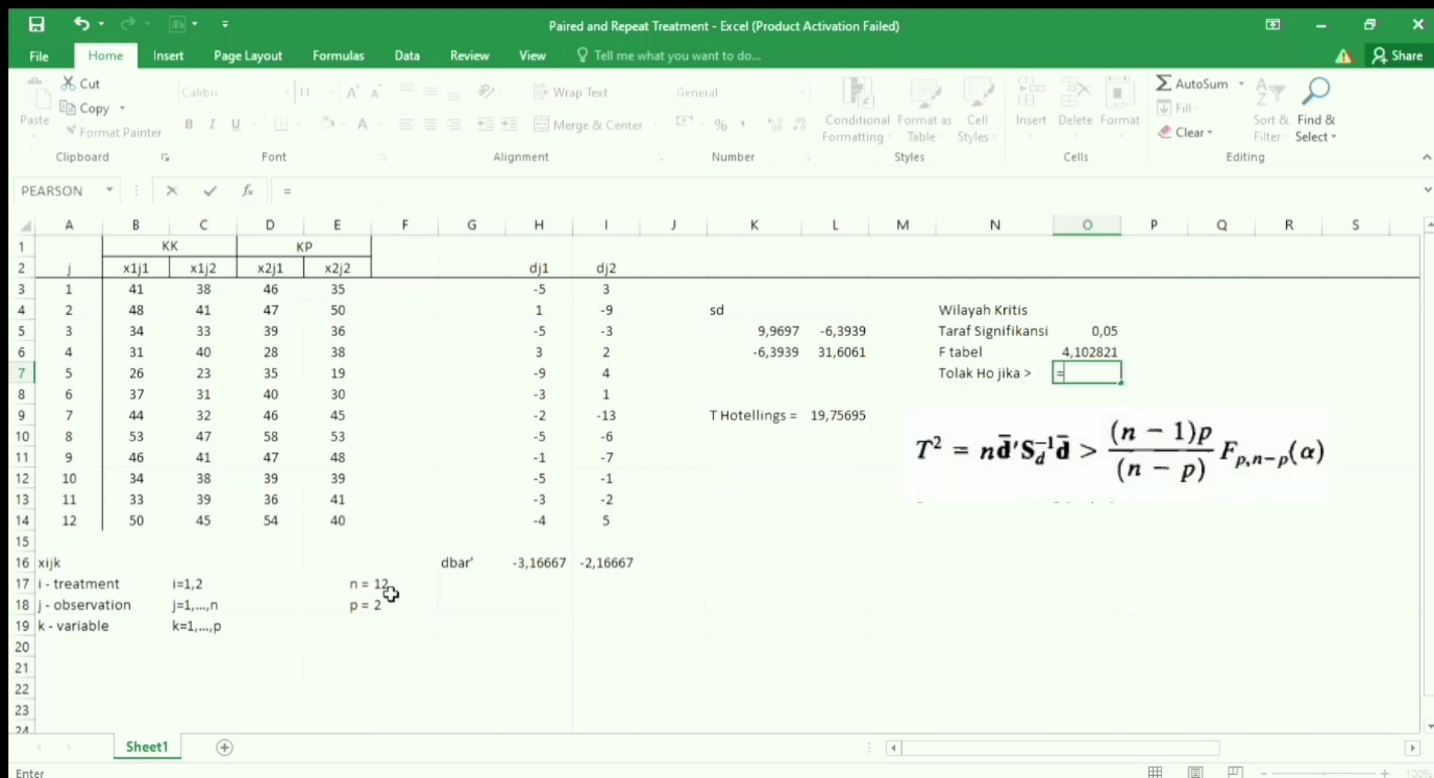
pyautogui.click(390, 603)
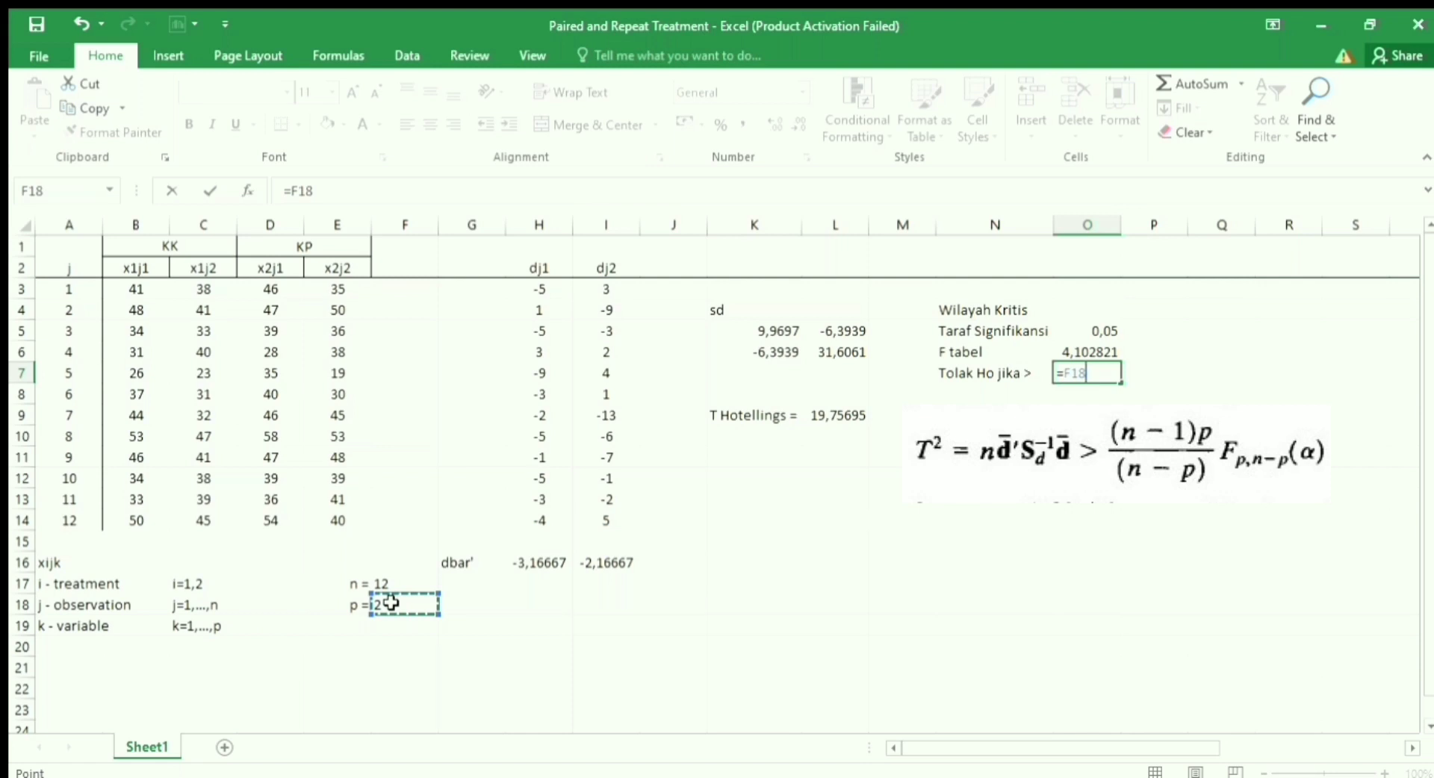
pyautogui.write('*(')
pyautogui.click(384, 586)
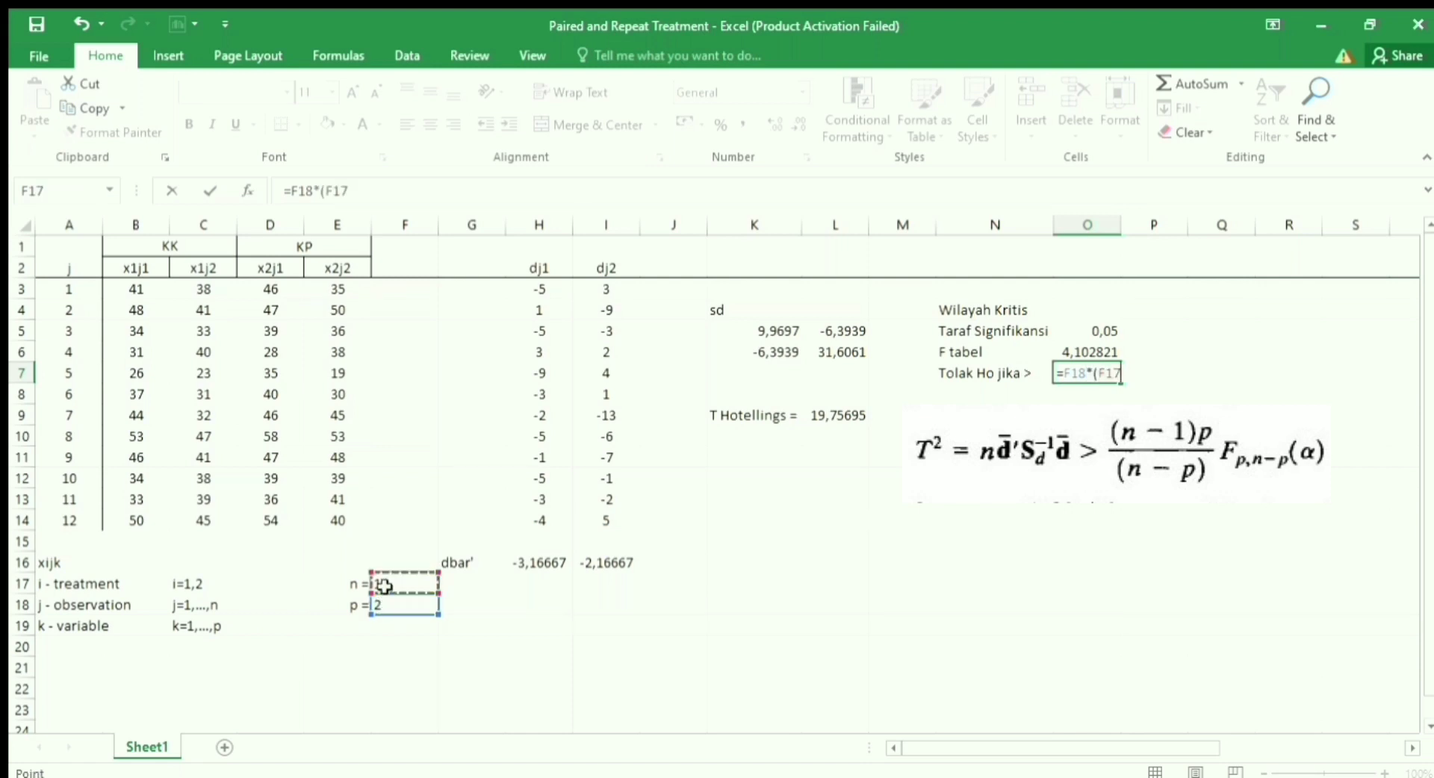
pyautogui.write('-1)/(')
pyautogui.click(381, 584)
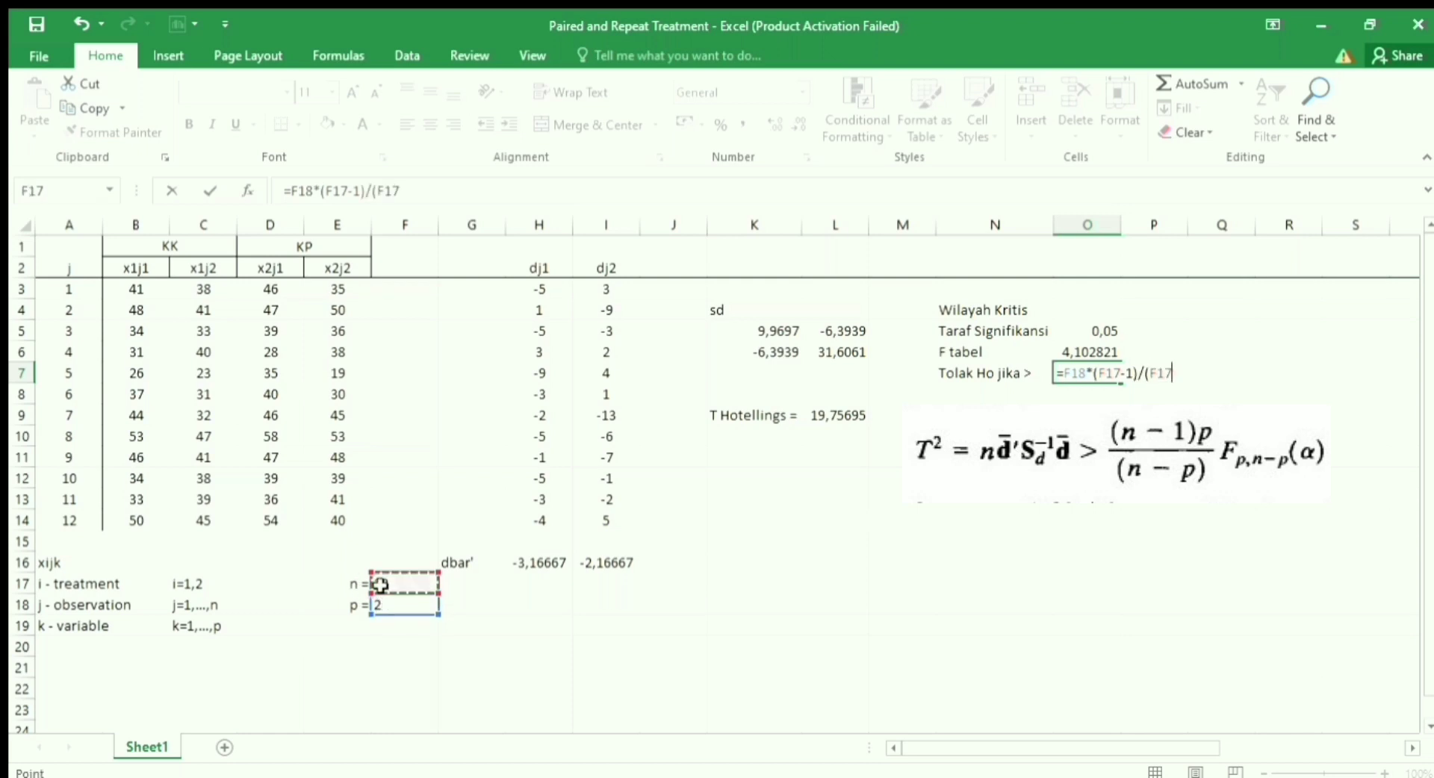
pyautogui.write('-')
pyautogui.click(381, 605)
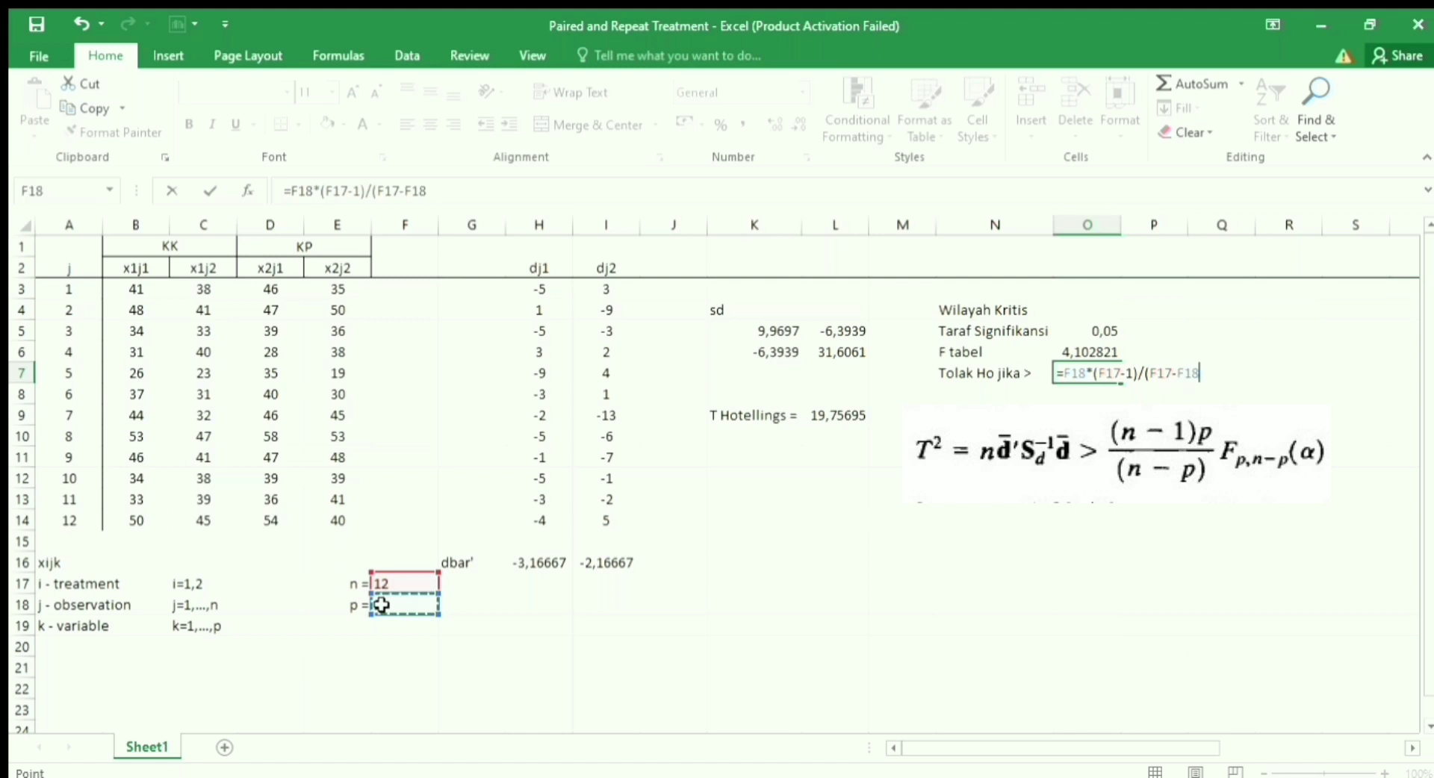
pyautogui.write(')*')
pyautogui.click(1079, 353)
pyautogui.press('Return')
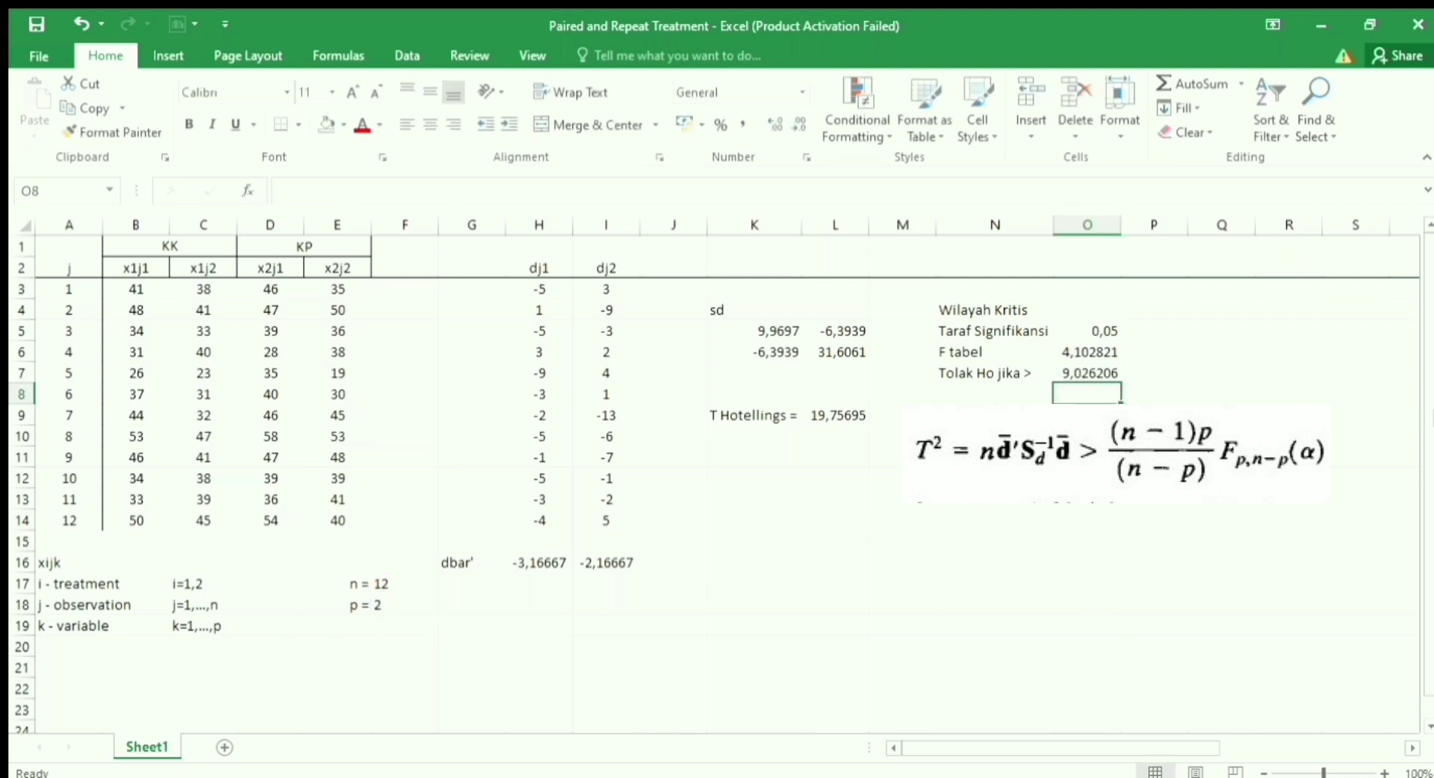
# Add the label Keputusan in K10 below the T Hotellings row
pyautogui.click(777, 442)
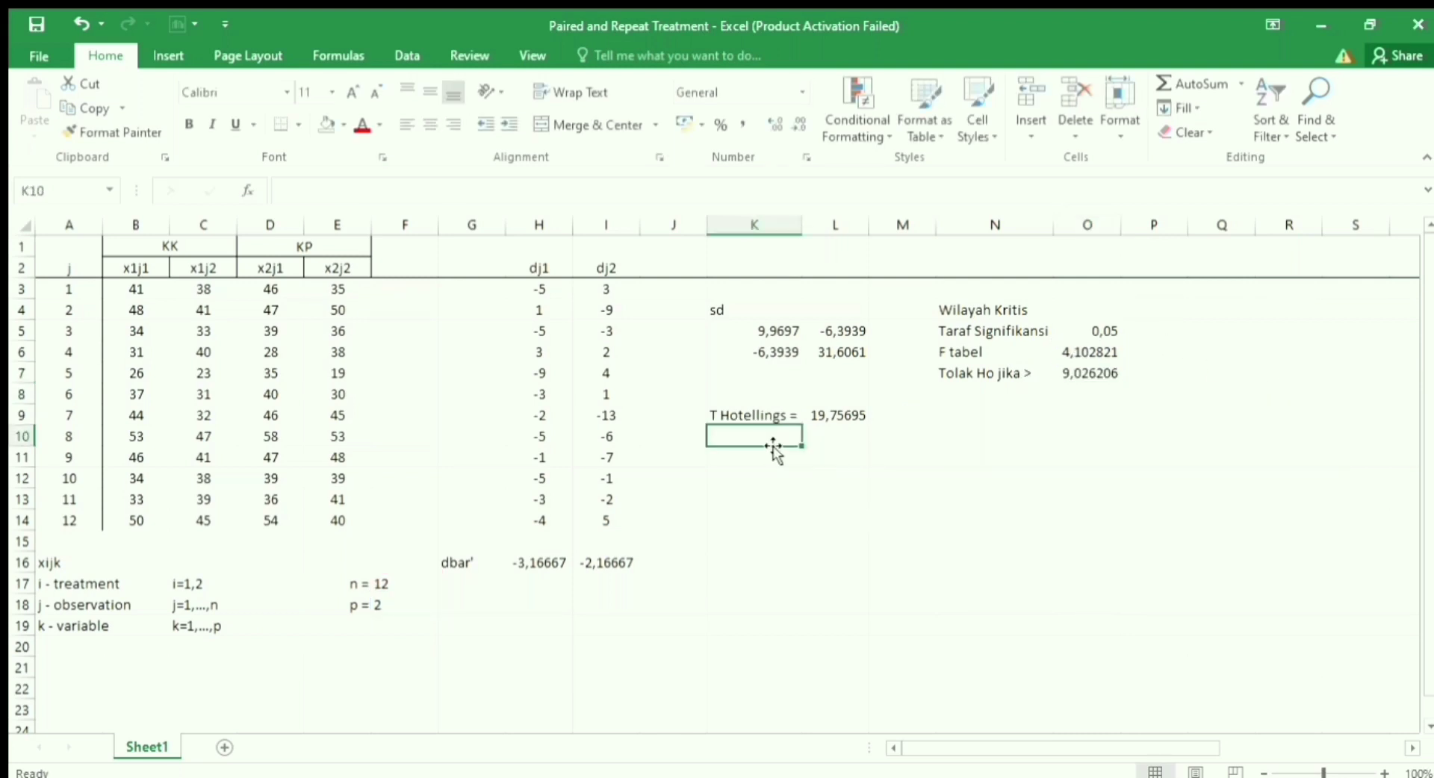
pyautogui.write('Kep')
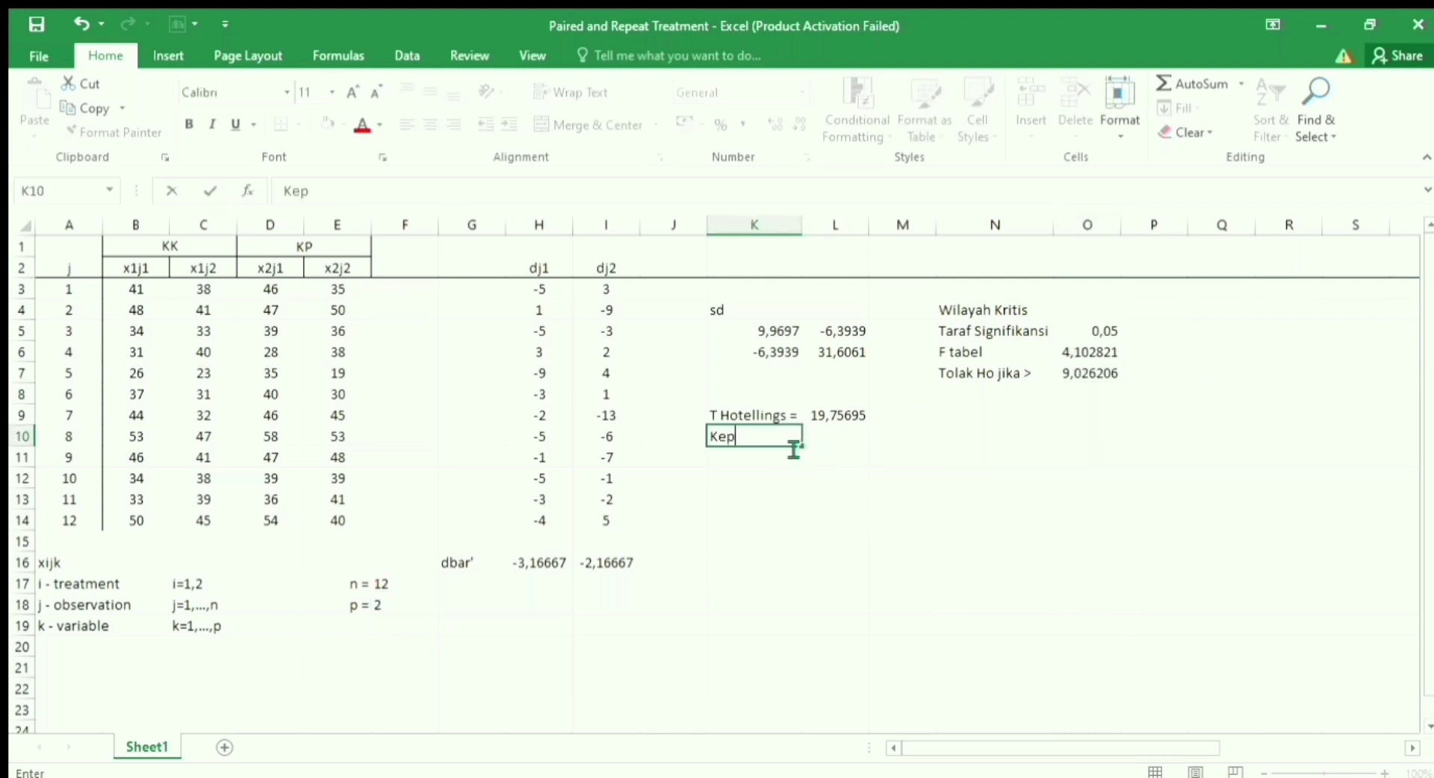
pyautogui.write('utusan')
pyautogui.press('Tab')
# Enter the test decision in L10 with =IF(L9>O7;"Tolak H0";"Gagal Tolak H0")
pyautogui.write('=if')
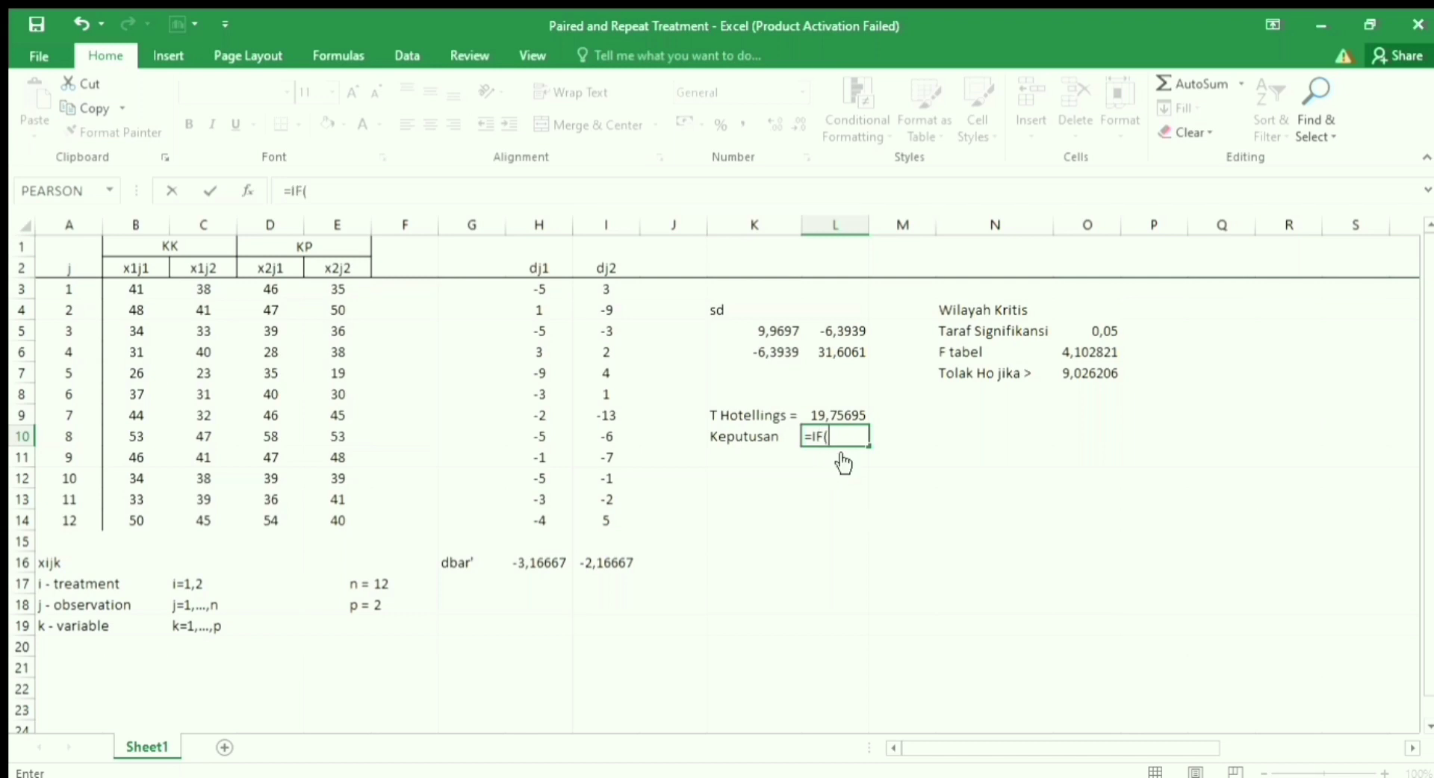
pyautogui.write('(')
pyautogui.click(853, 412)
pyautogui.write('>')
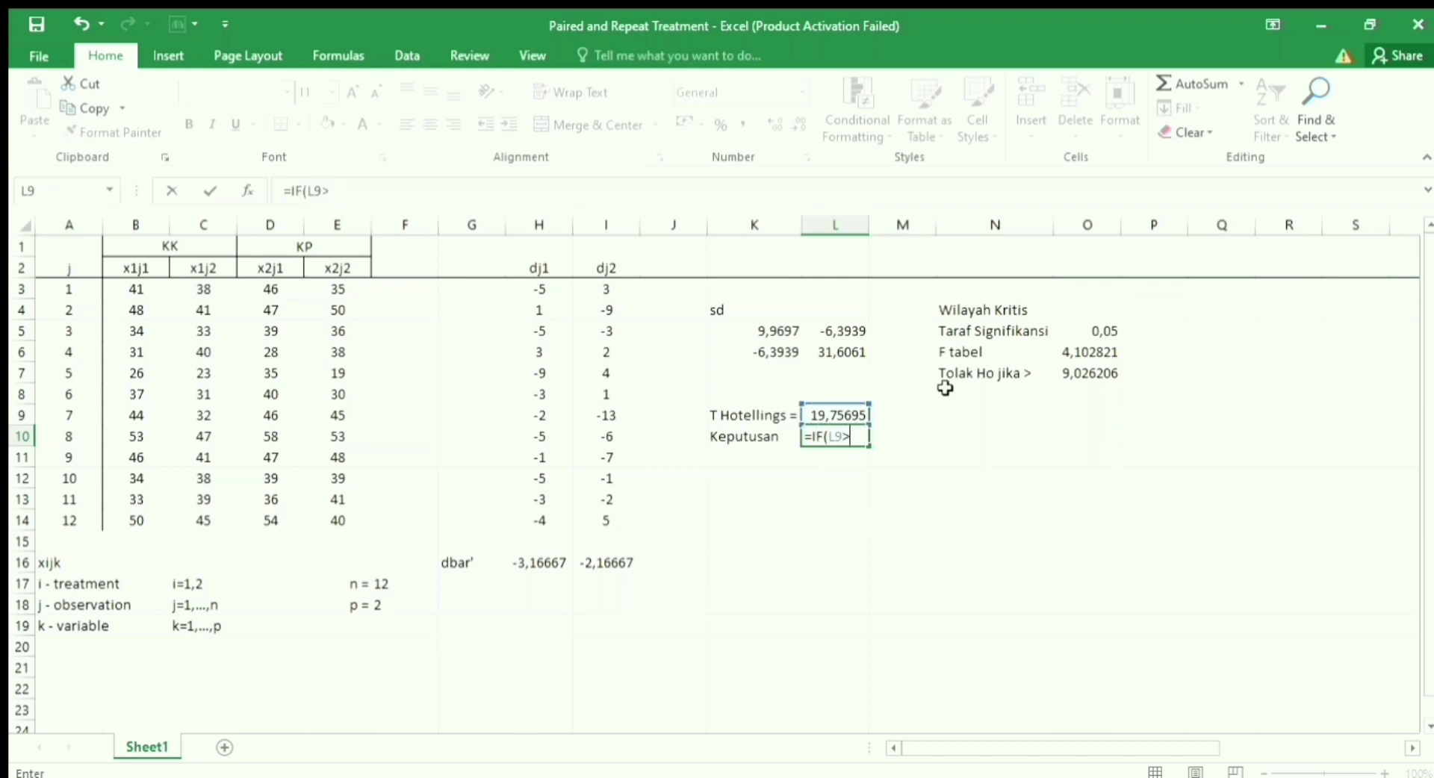
pyautogui.click(1080, 376)
pyautogui.write(';"')
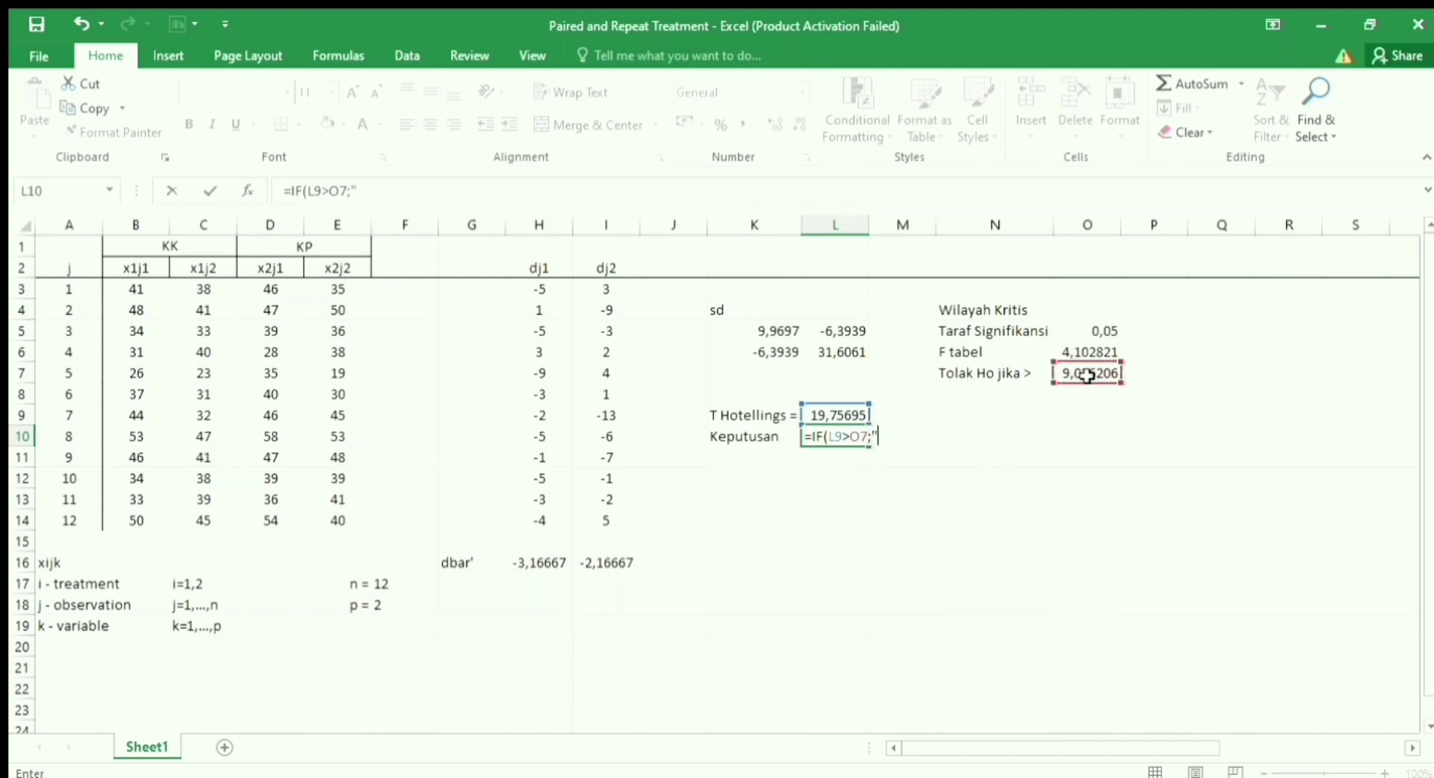
pyautogui.write('Tolak Ho";')
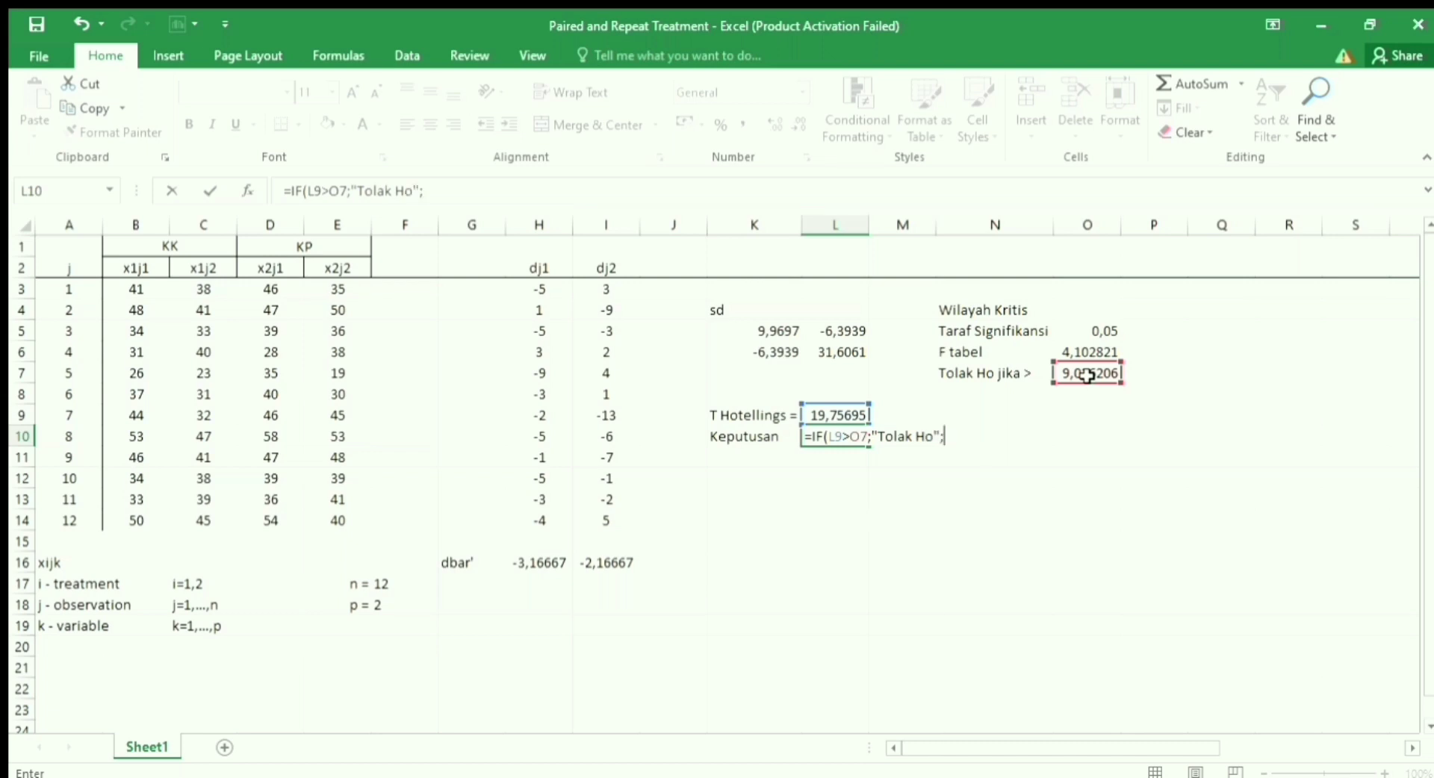
pyautogui.write('"Gagal Tolak H0"')
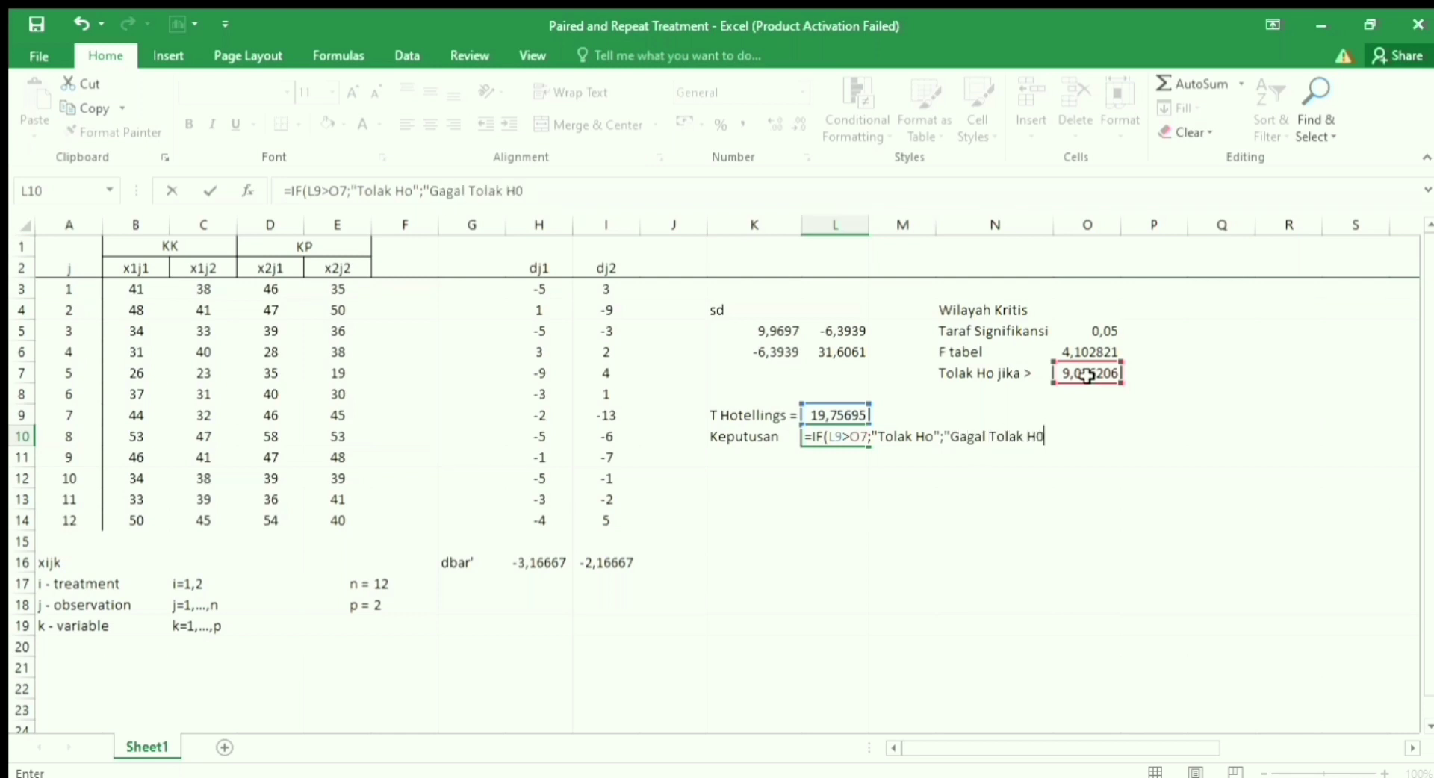
pyautogui.click(936, 440)
pyautogui.press('BackSpace')
pyautogui.write('0')
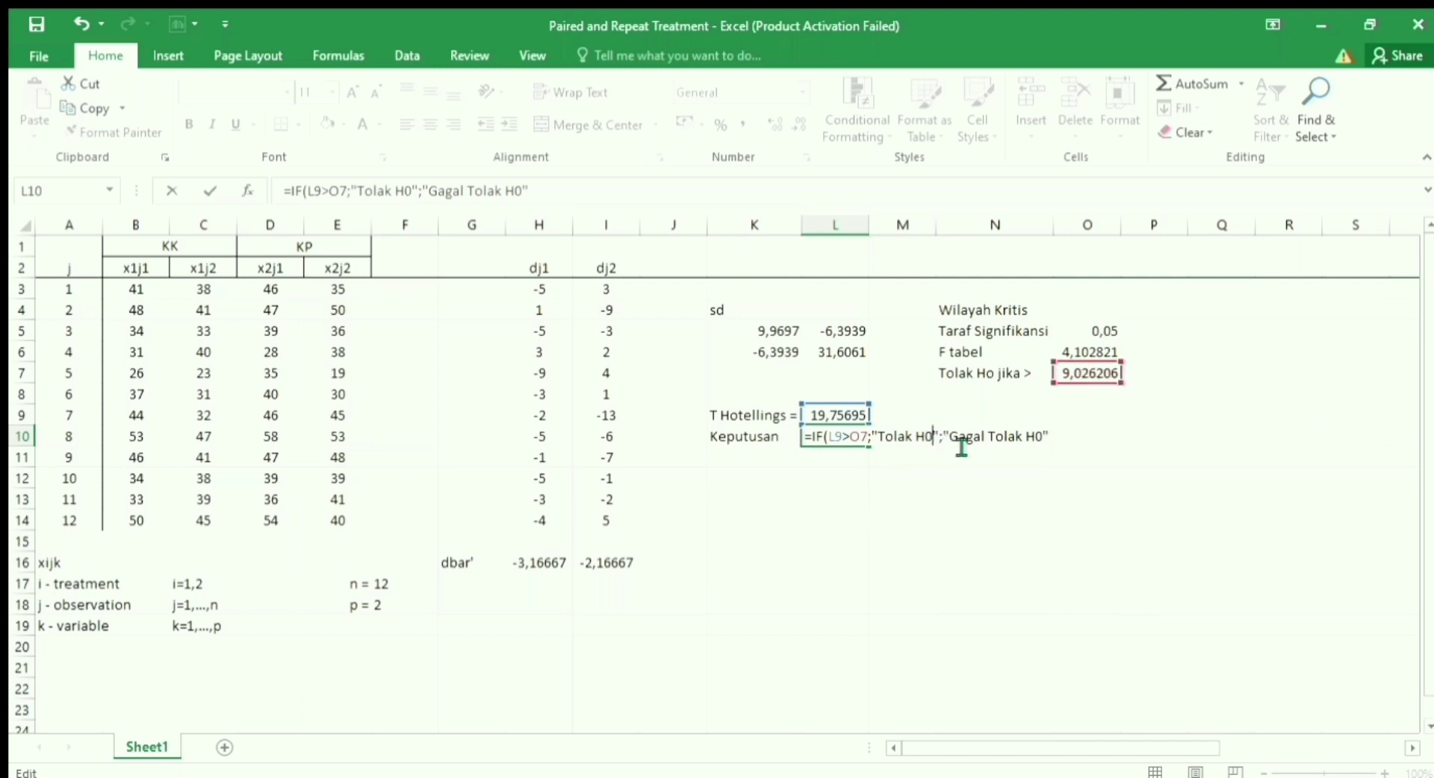
pyautogui.click(1047, 444)
pyautogui.hotkey('ctrl', 'Return')
pyautogui.press('Return')
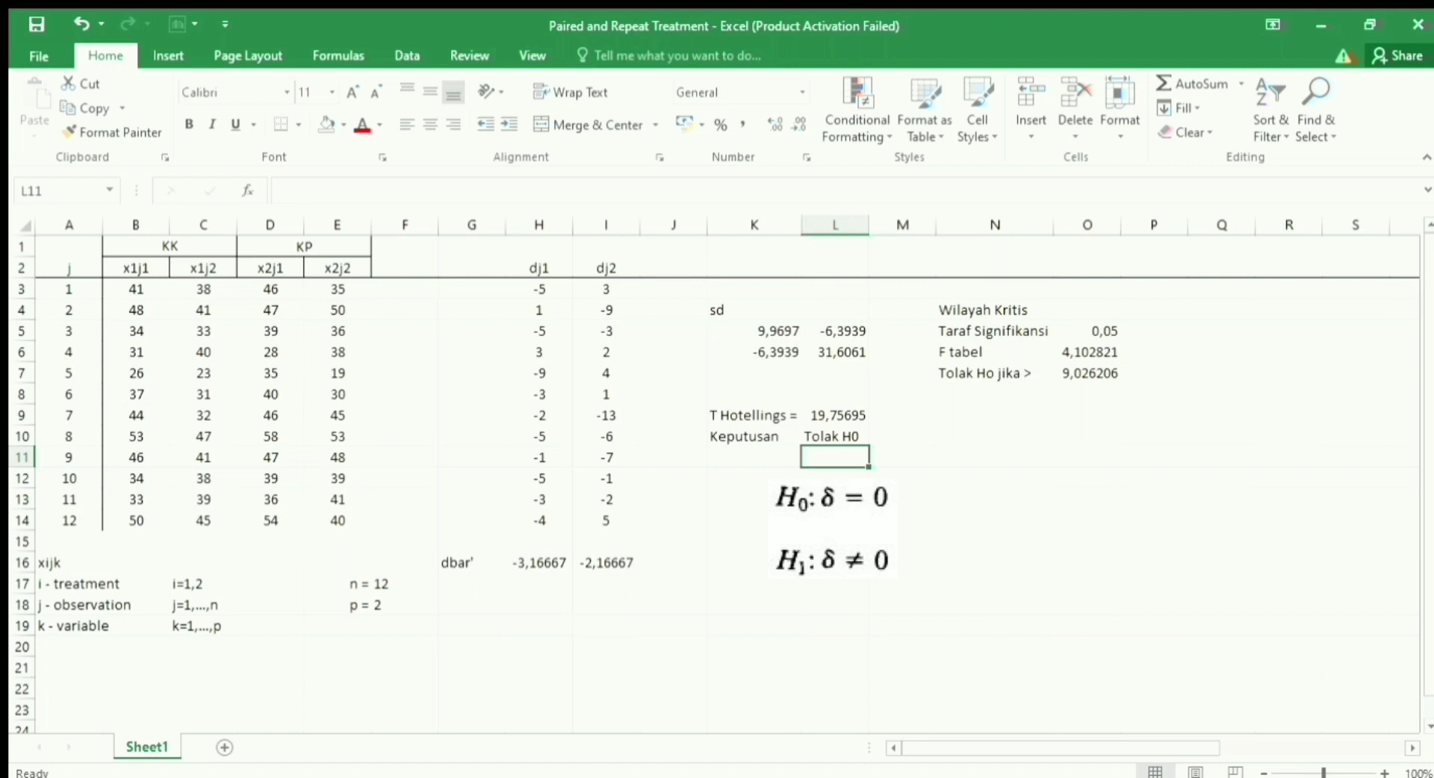
# Add the heading Confidence Interval in the merged cell K14
pyautogui.click(832, 522)
pyautogui.write('cO')
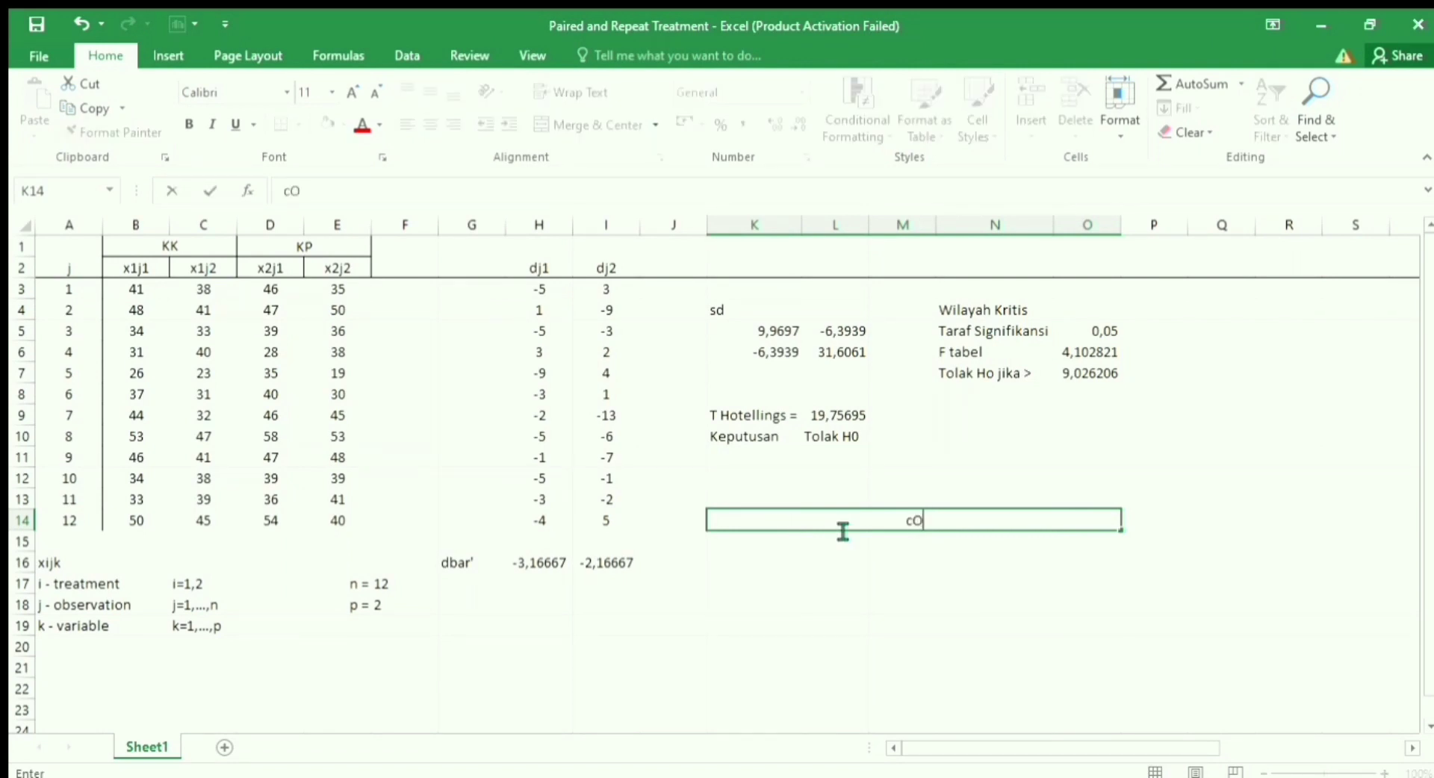
pyautogui.write('NFIDENCE ')
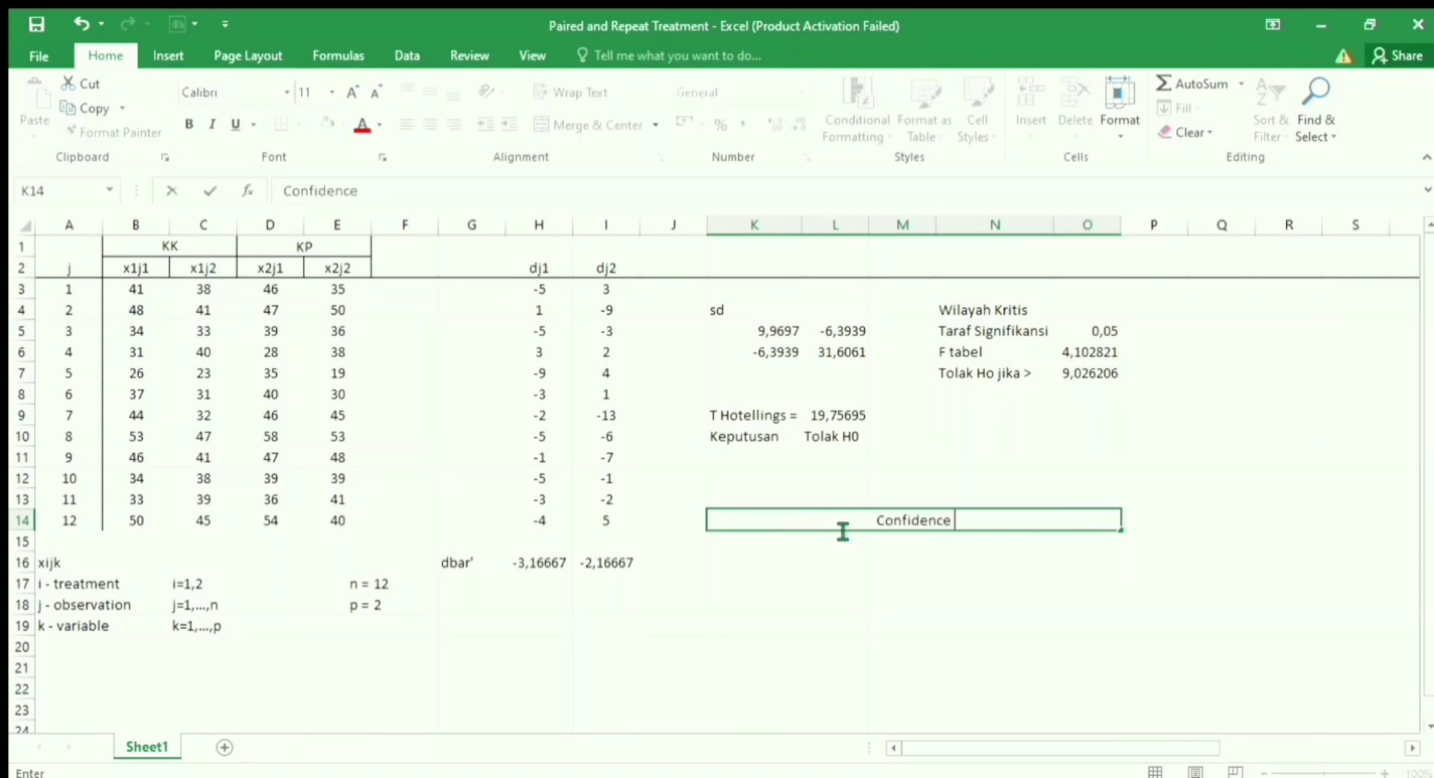
pyautogui.write('Interval')
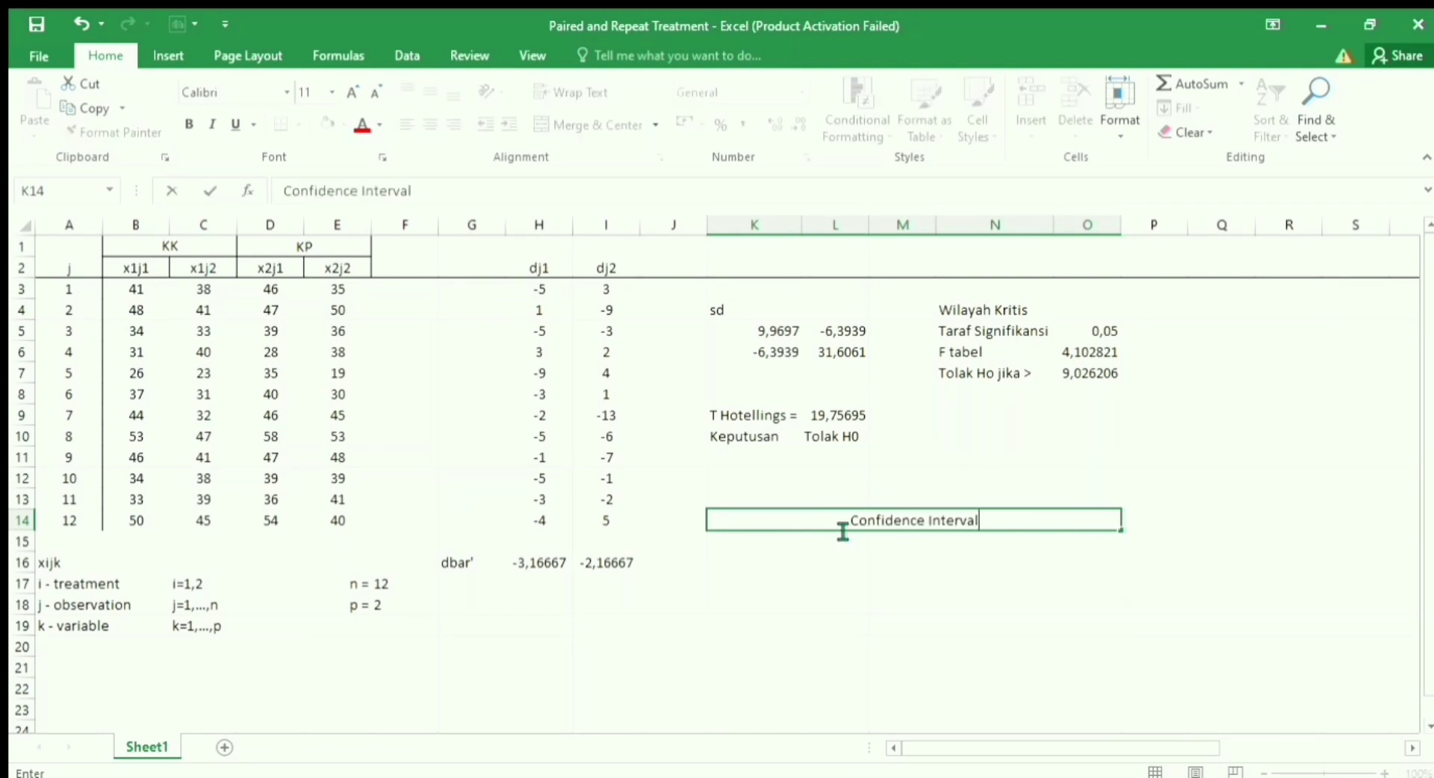
pyautogui.press('Return')
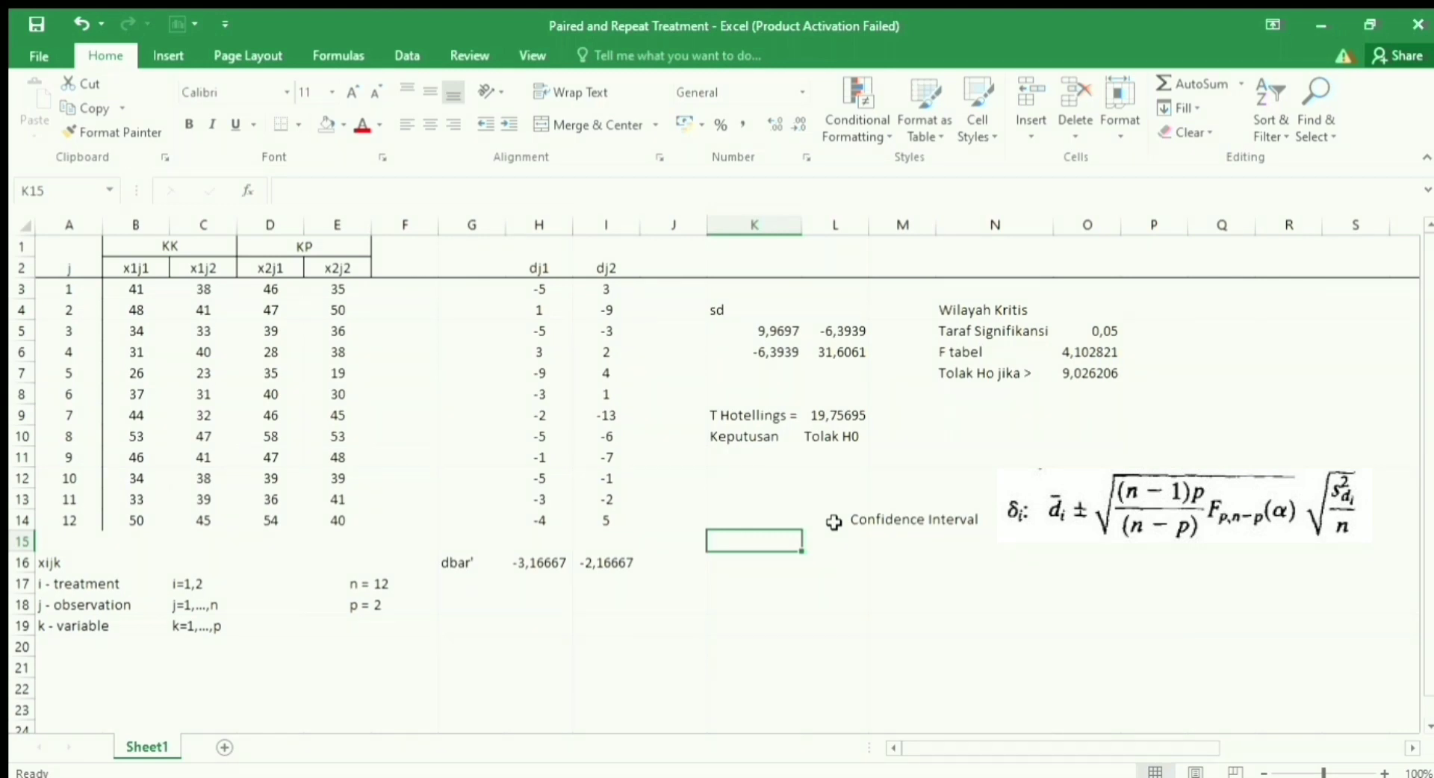
# Label K15 as Tingkat Kecemasan, K16 as Batas atas and K17 as Batas bawah
pyautogui.write('Tingkat Kecemasan')
pyautogui.press('Return')
pyautogui.write('Batas bawah')
pyautogui.press('Return')
pyautogui.press('Up')
pyautogui.write('Batas atas')
pyautogui.press('Return')
pyautogui.write('Batas bawash')
pyautogui.press('BackSpace')
pyautogui.press('BackSpace')
pyautogui.write('h')
pyautogui.press('Tab')
# Link L16 and L17 to the first variable's mean difference with =H16
pyautogui.click(836, 562)
pyautogui.write('=')
pyautogui.click(551, 562)
pyautogui.press('Return')
pyautogui.write('=')
pyautogui.click(552, 569)
pyautogui.press('Return')
# Enter a + sign in M16 and a - sign in M17 beside the linked means
pyautogui.click(900, 563)
pyautogui.write('+')
pyautogui.press('Return')
pyautogui.write('-')
pyautogui.press('Return')
# Calculate the interval margin for Tingkat Kecemasan in N16 with =SQRT(O7*K5/F17)
pyautogui.click(964, 569)
pyautogui.write('=sqr')
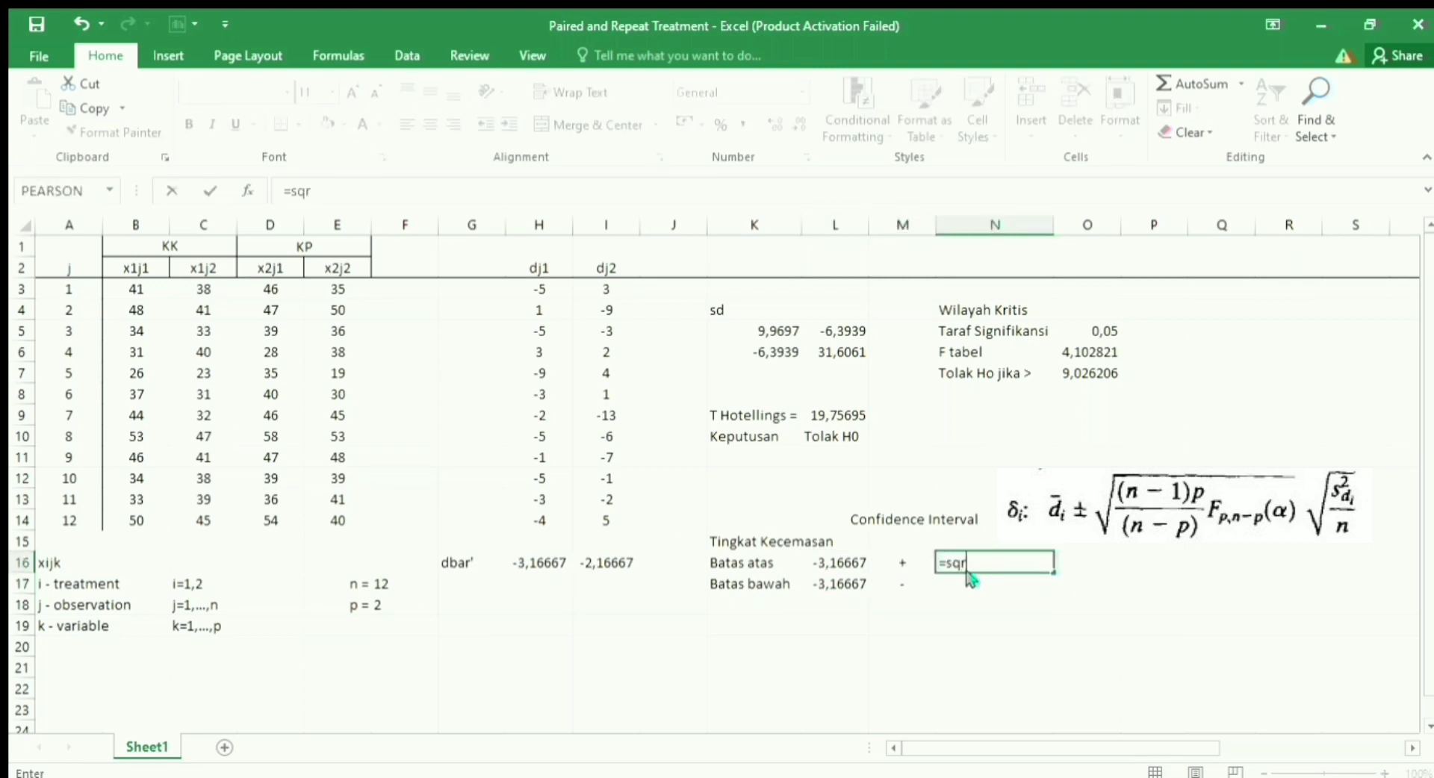
pyautogui.press('Tab')
pyautogui.click(1066, 369)
pyautogui.write('*')
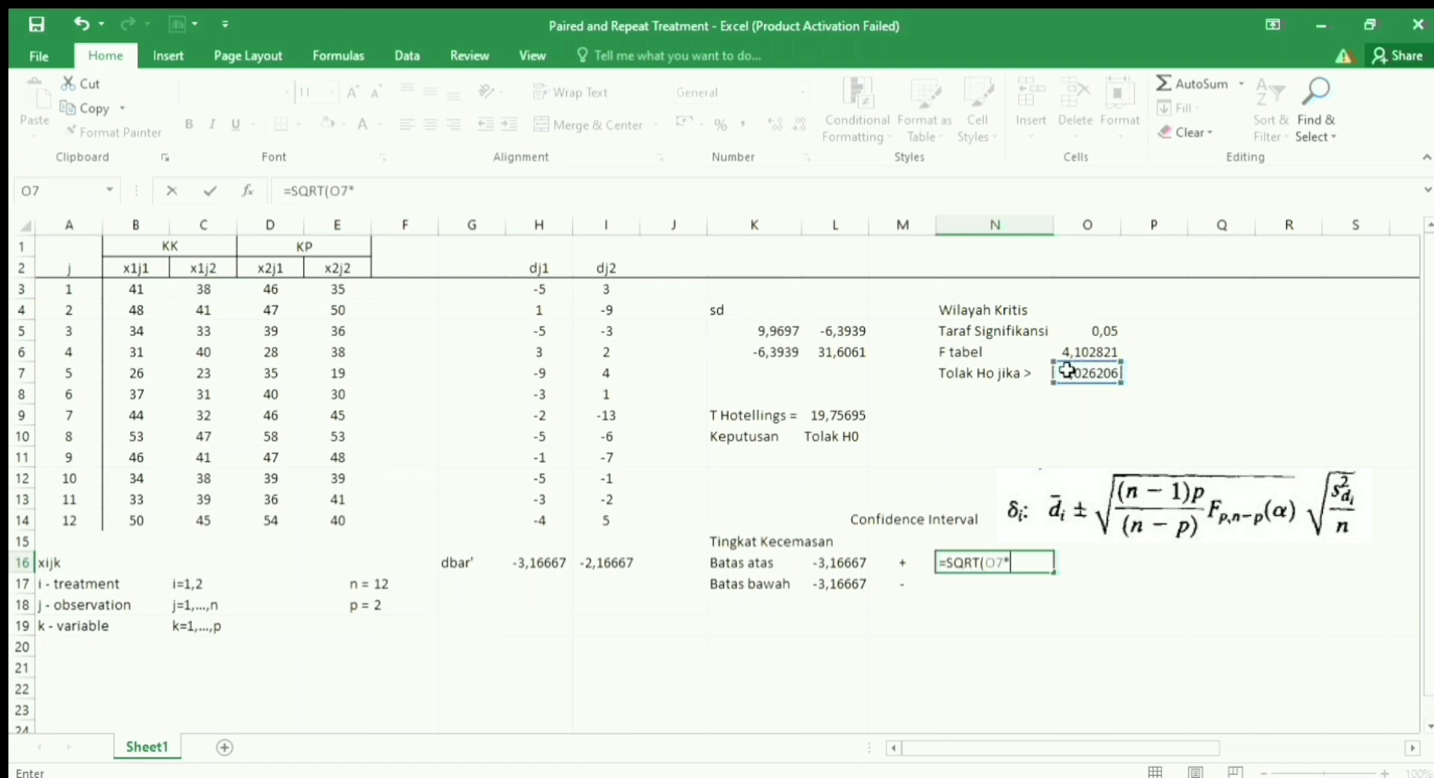
pyautogui.click(772, 331)
pyautogui.write('/')
pyautogui.click(397, 588)
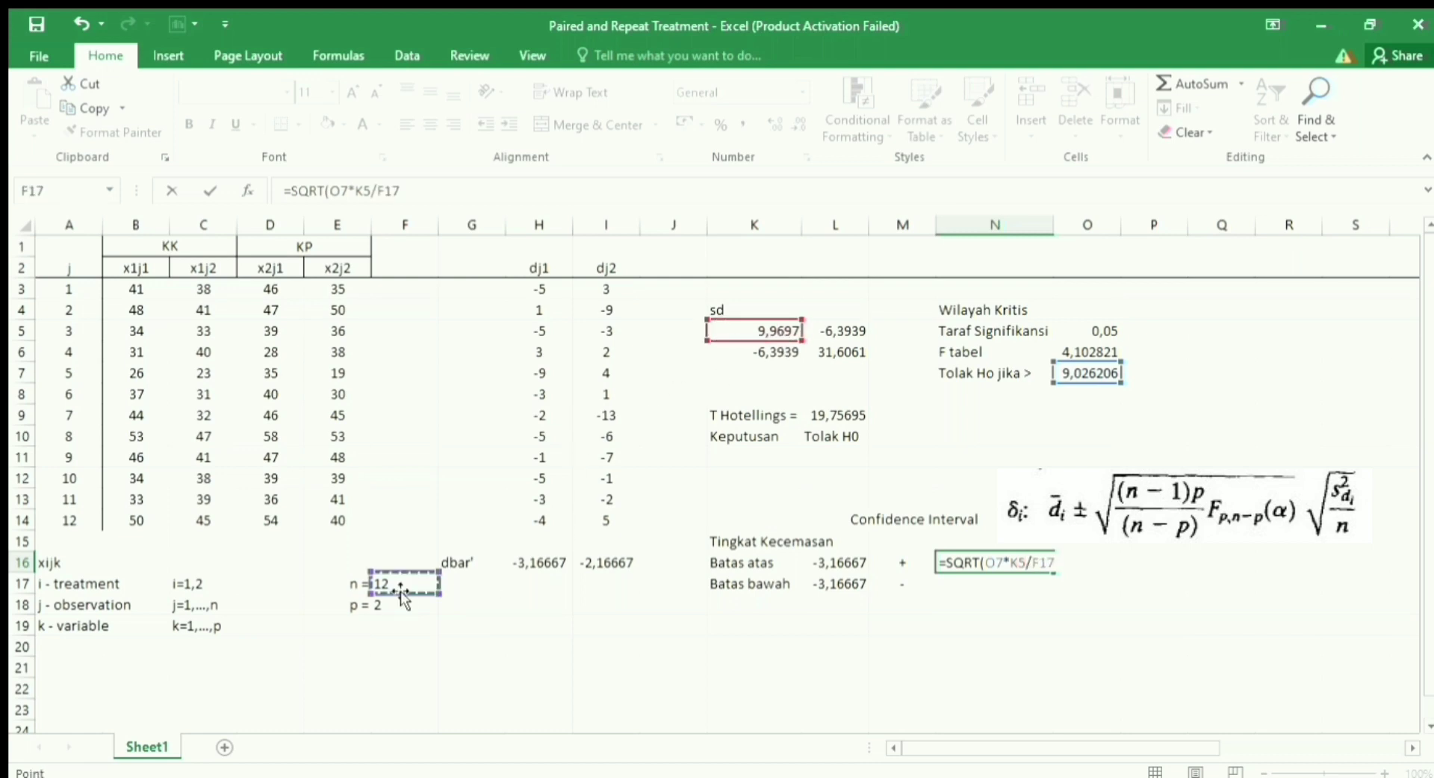
pyautogui.write(')')
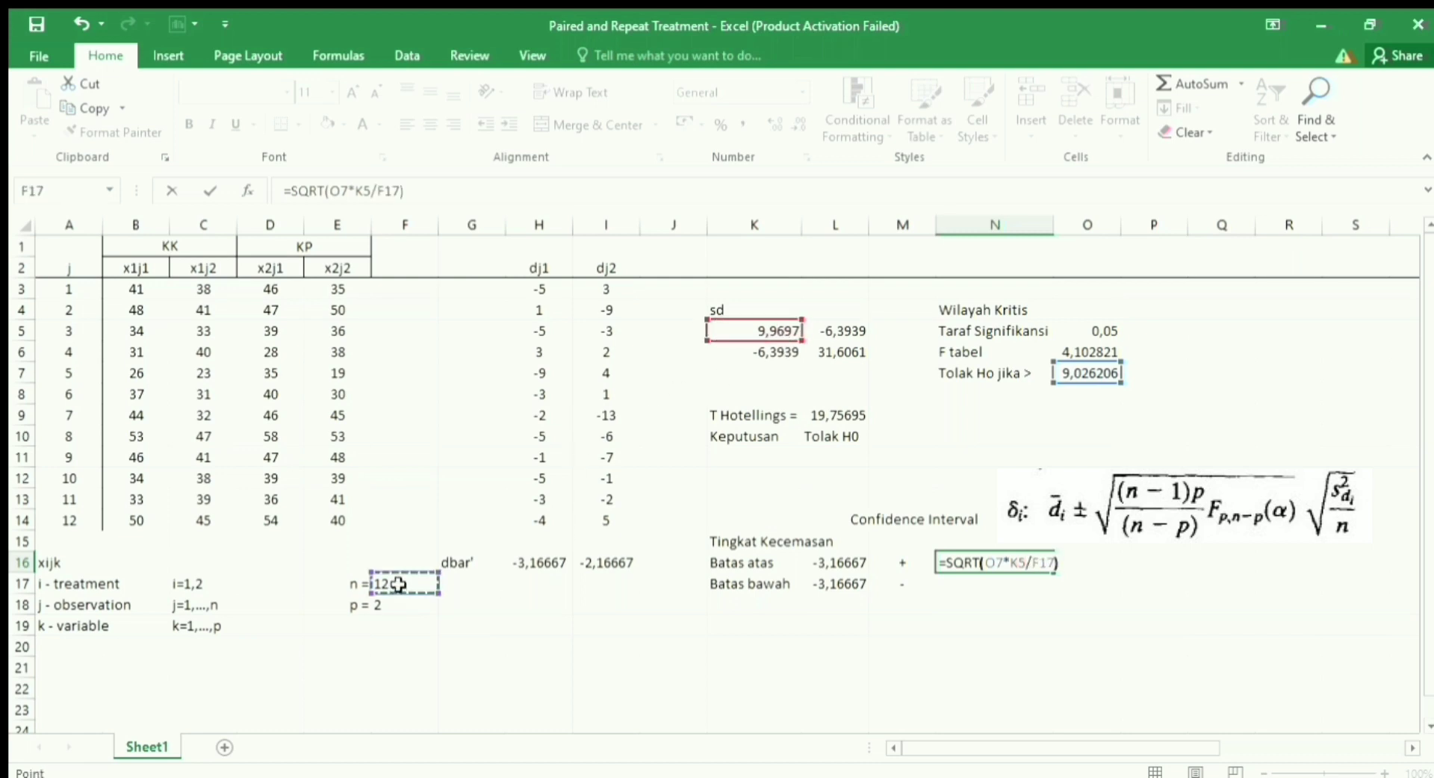
pyautogui.press('Return')
# Calculate the Tingkat Kecemasan limits with =L16+N16 in O16 and =L17-N17 in O17
pyautogui.click(1087, 562)
pyautogui.write('=')
pyautogui.click(835, 562)
pyautogui.write('+')
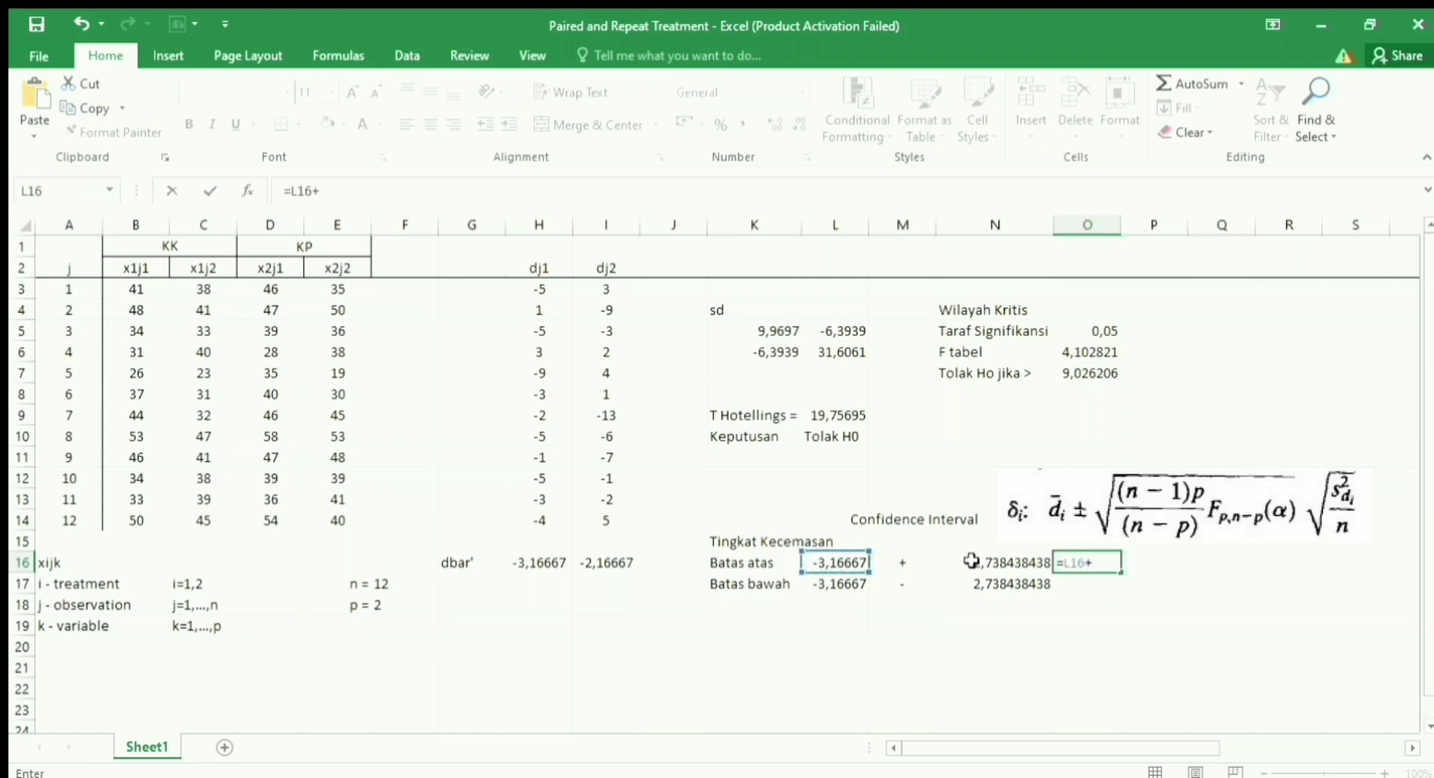
pyautogui.click(960, 562)
pyautogui.press('Return')
pyautogui.write('=')
pyautogui.click(835, 583)
pyautogui.write('-')
pyautogui.click(1013, 583)
pyautogui.press('Return')
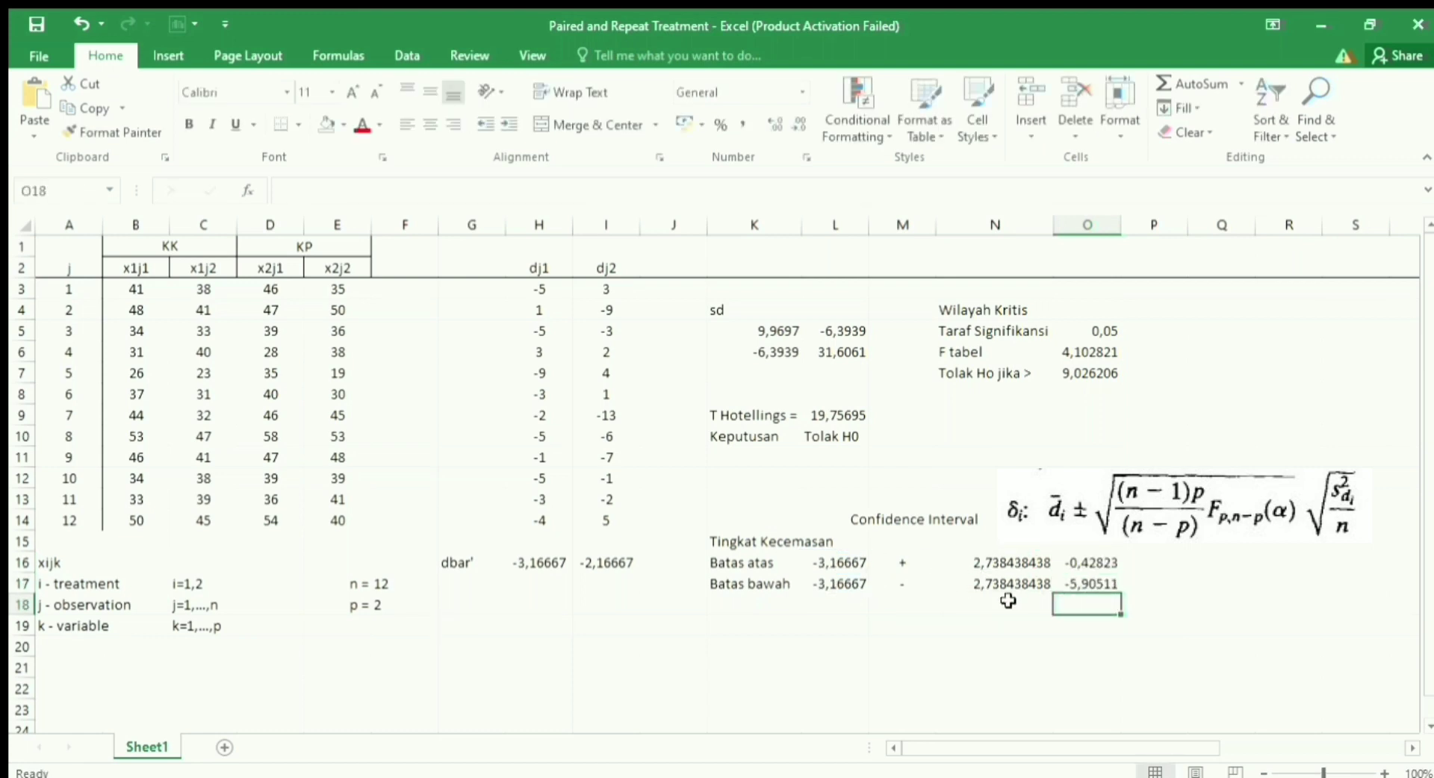
# Label K18 as Ciri Kecemasan, K19 as Batas atas and K20 as Batas bawah
pyautogui.click(744, 606)
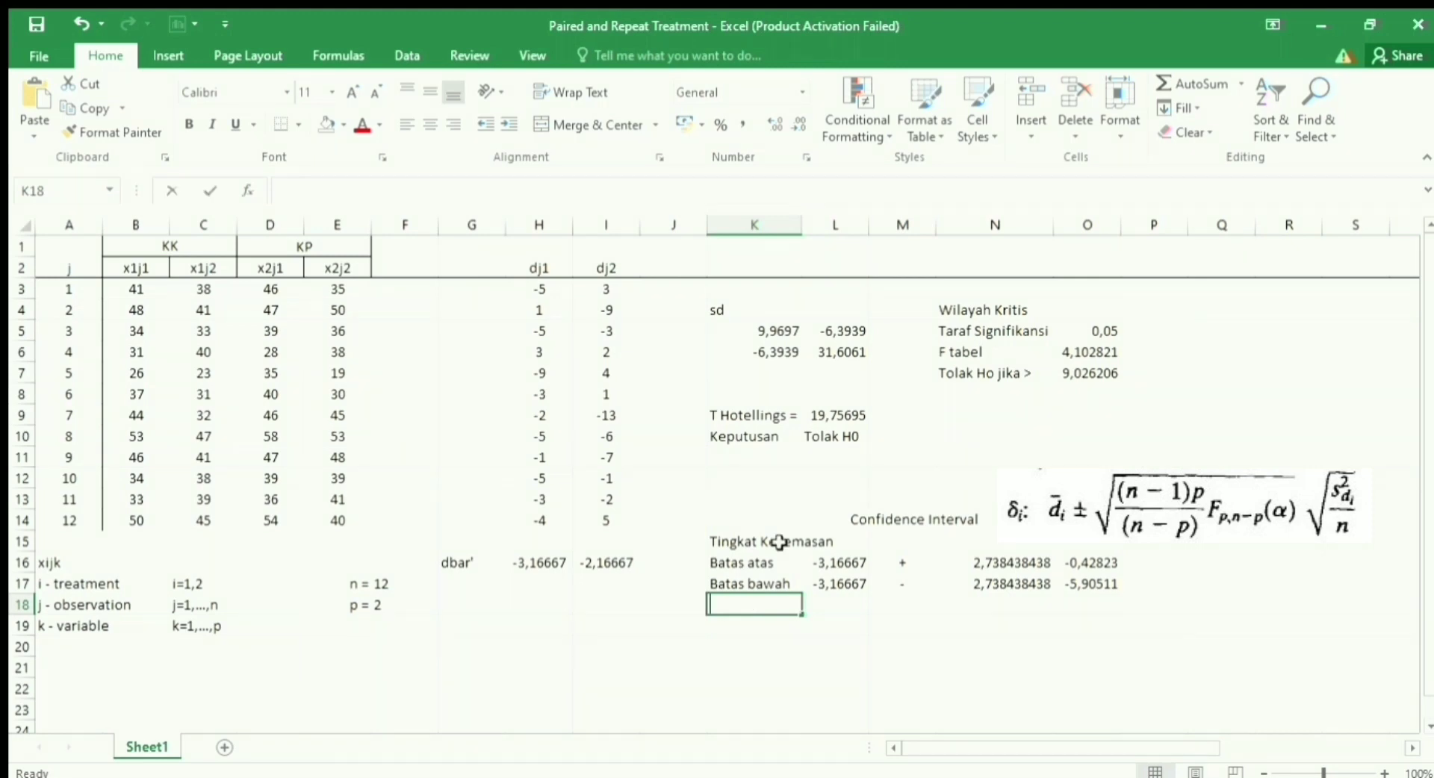
pyautogui.write('Ciri Kecemasan')
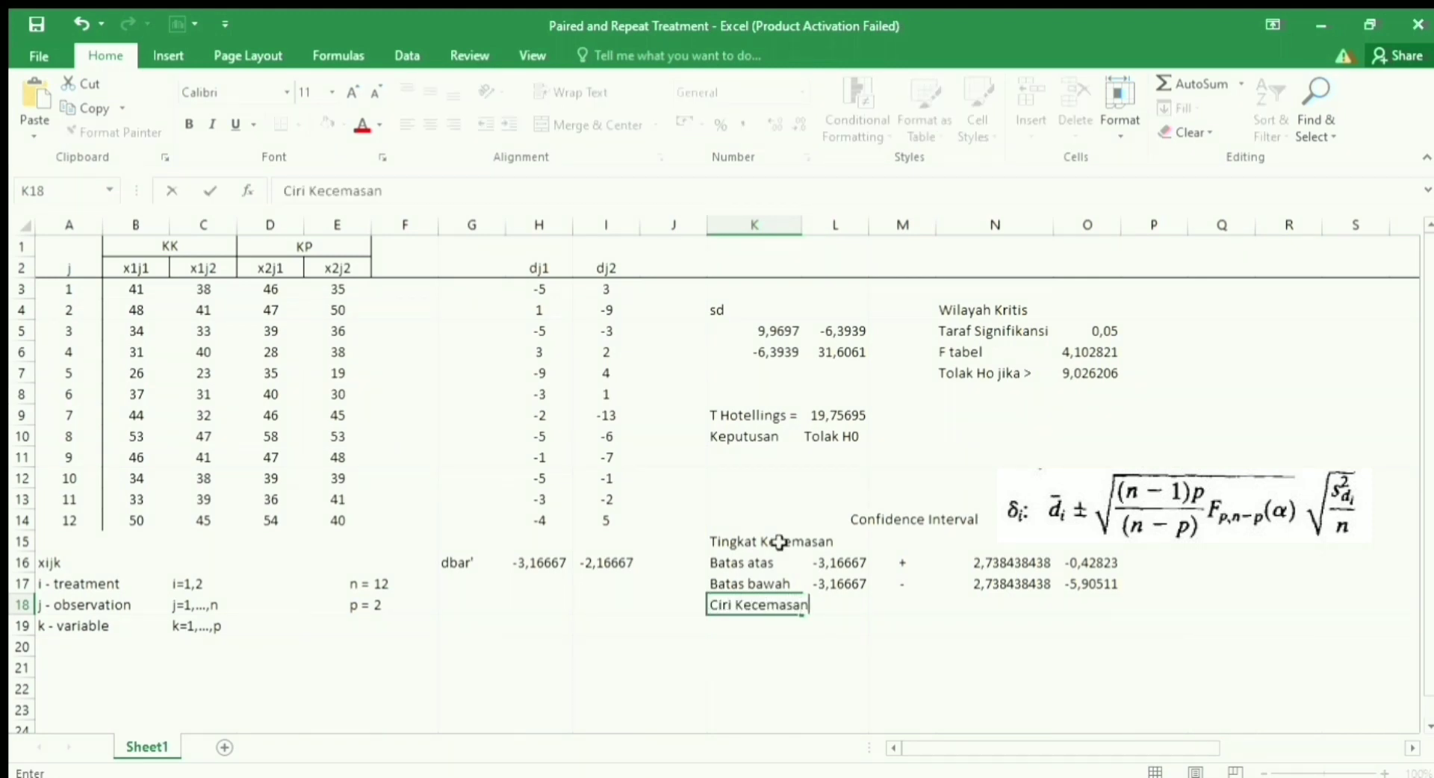
pyautogui.press('Return')
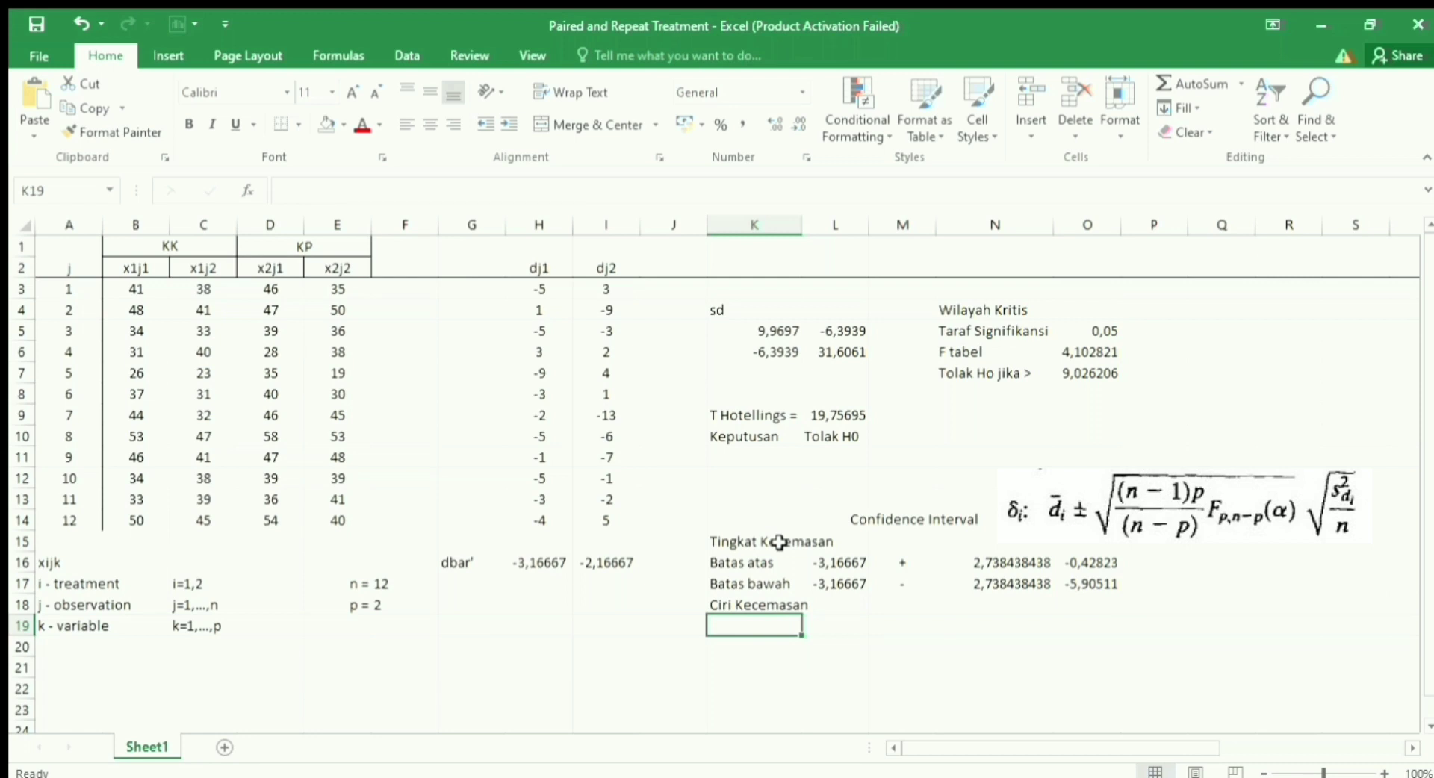
pyautogui.write('Bats')
pyautogui.write('s ')
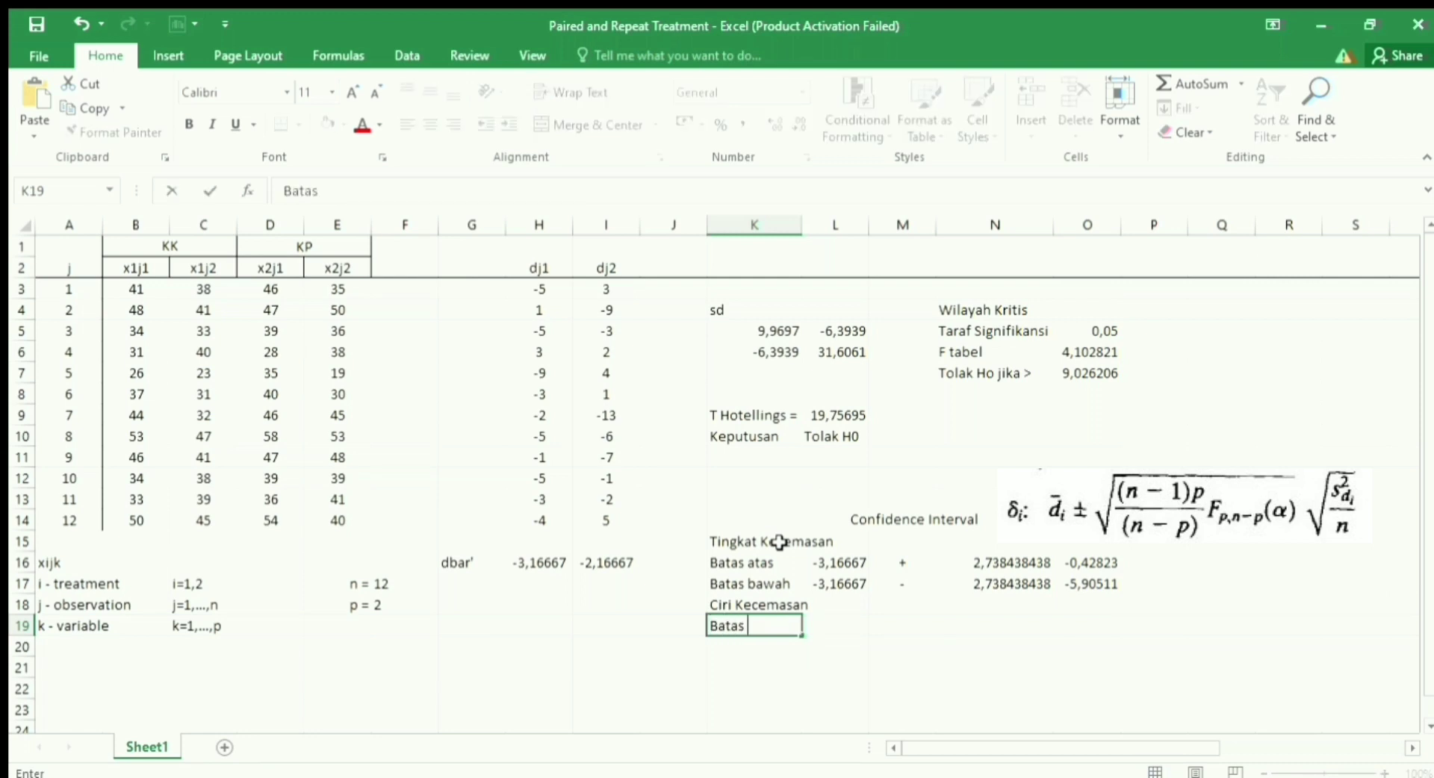
pyautogui.write('atas')
pyautogui.press('Return')
pyautogui.write('Bar')
pyautogui.press('BackSpace')
pyautogui.write('tas bawah')
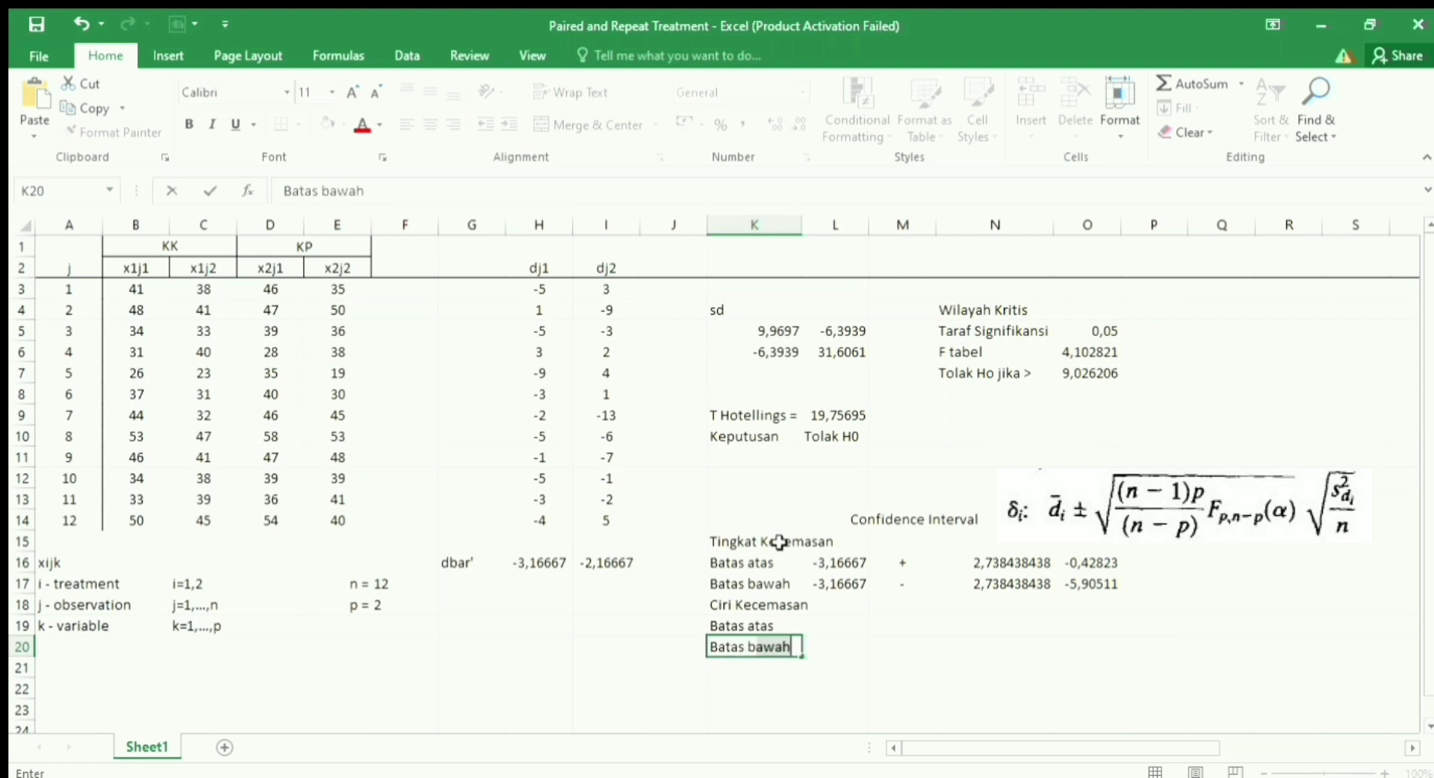
# Link L19 and L20 to the second variable's mean difference with =I16
pyautogui.click(857, 620)
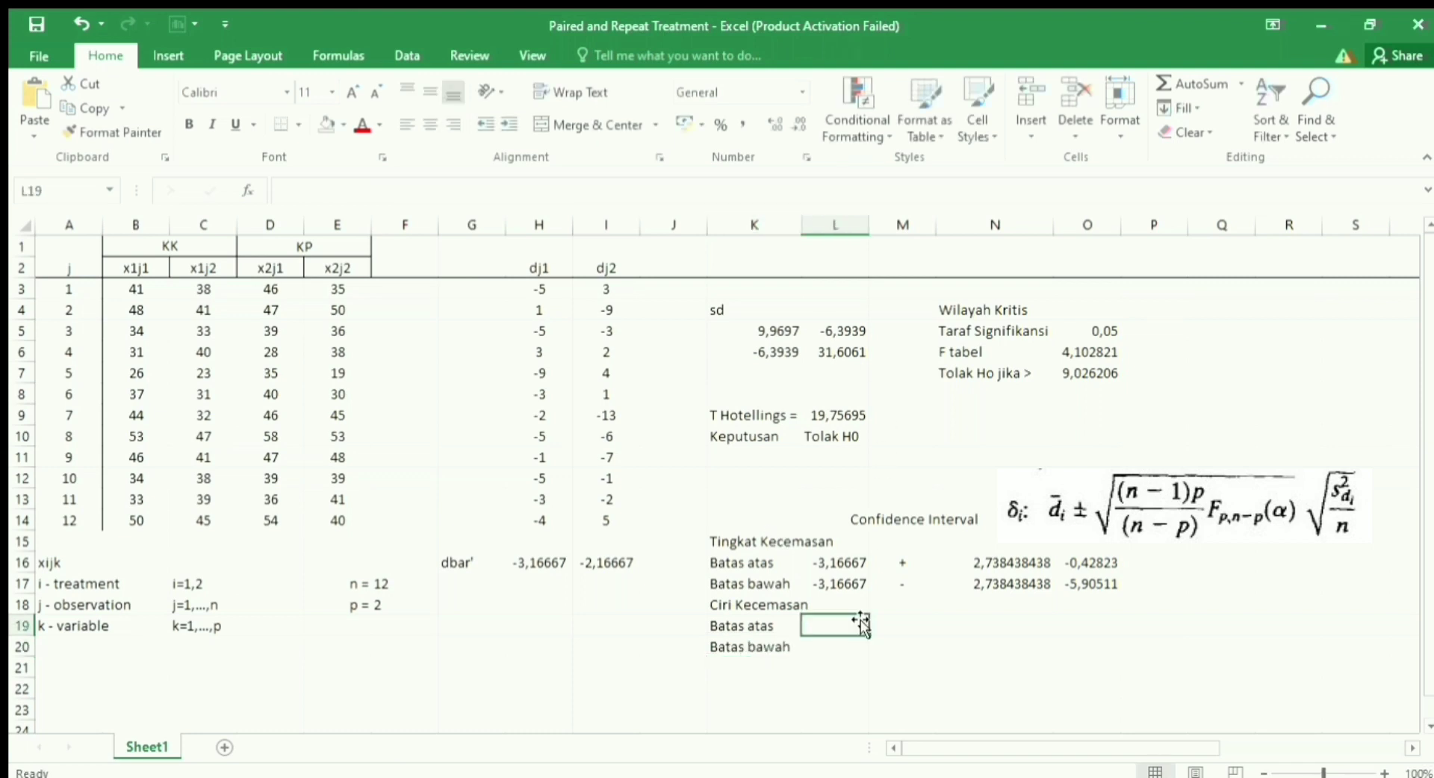
pyautogui.write('=')
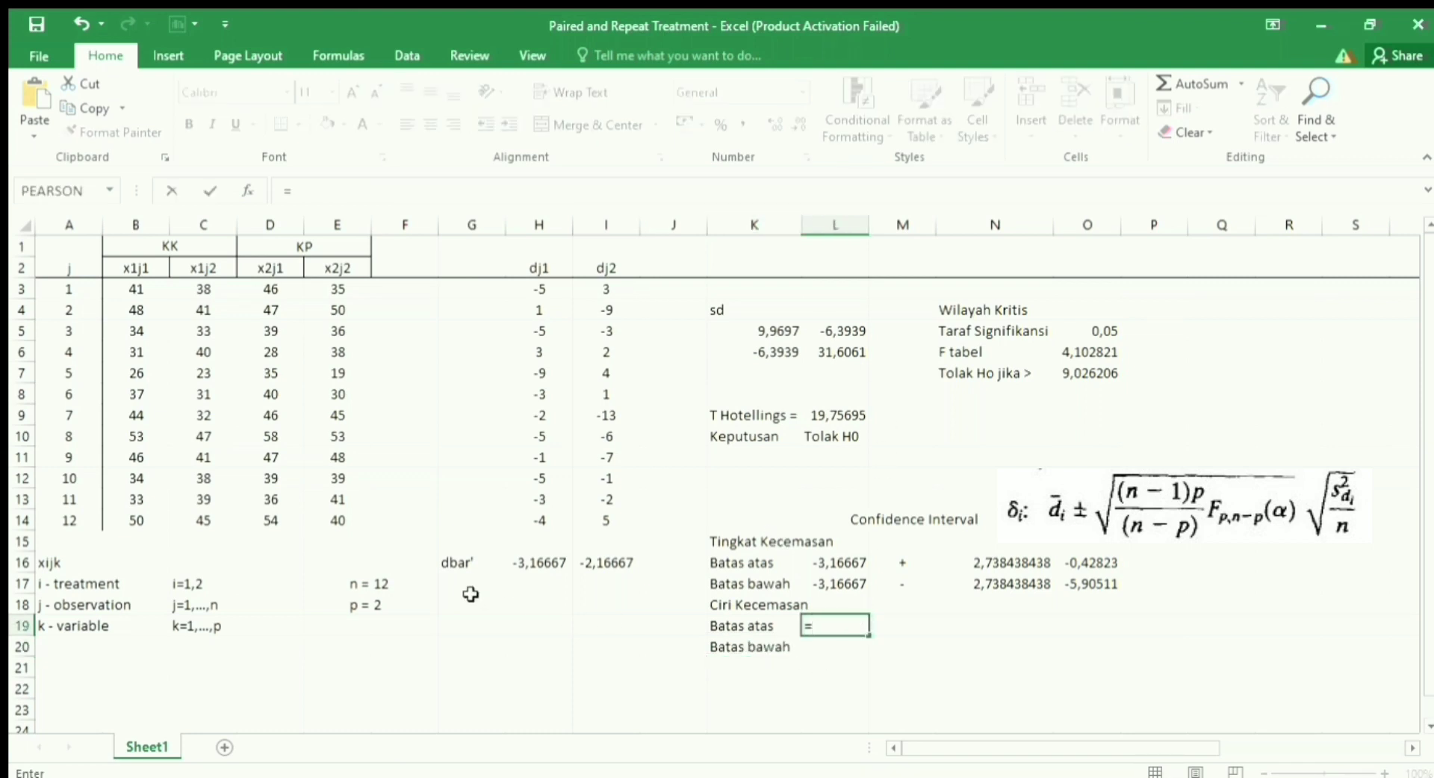
pyautogui.click(612, 562)
pyautogui.press('Return')
pyautogui.write('=')
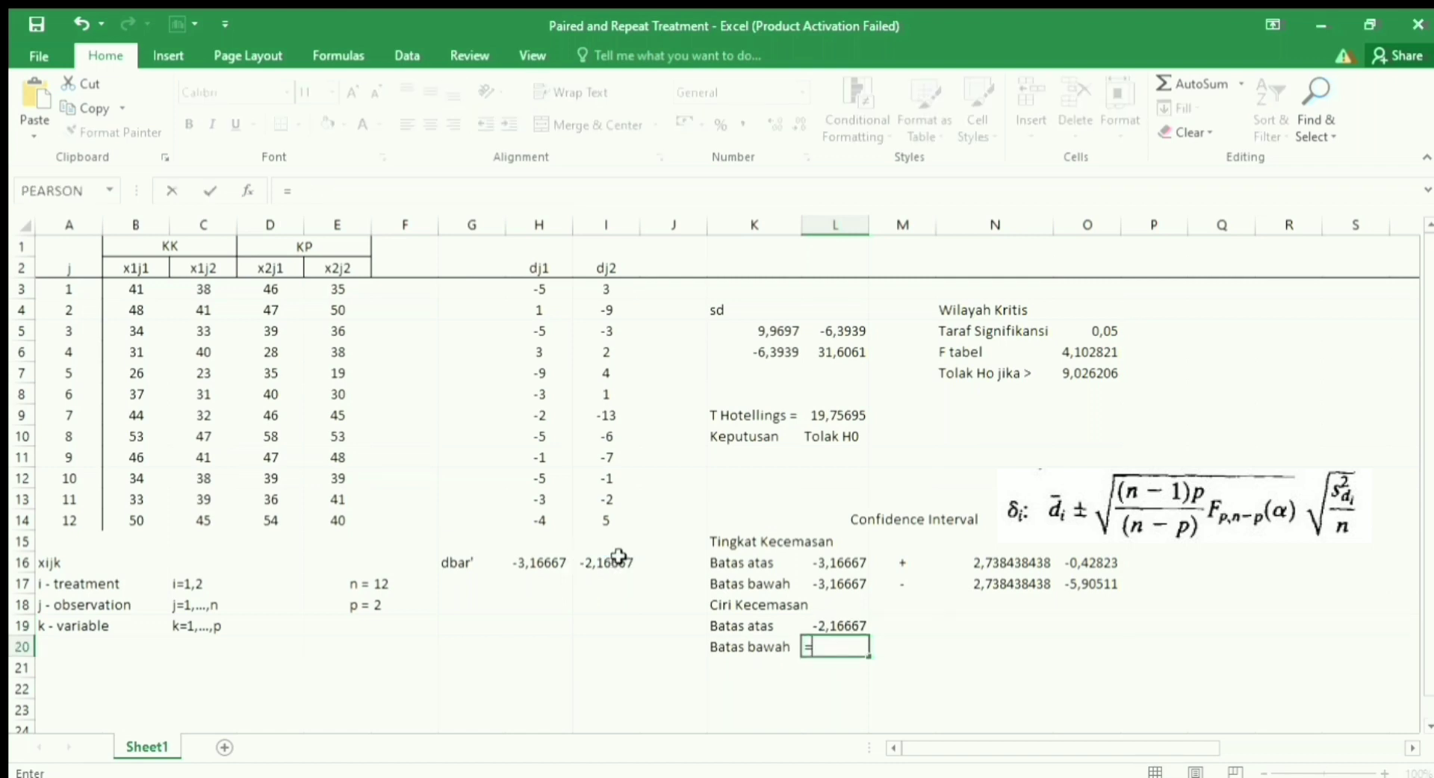
pyautogui.click(587, 566)
pyautogui.press('Return')
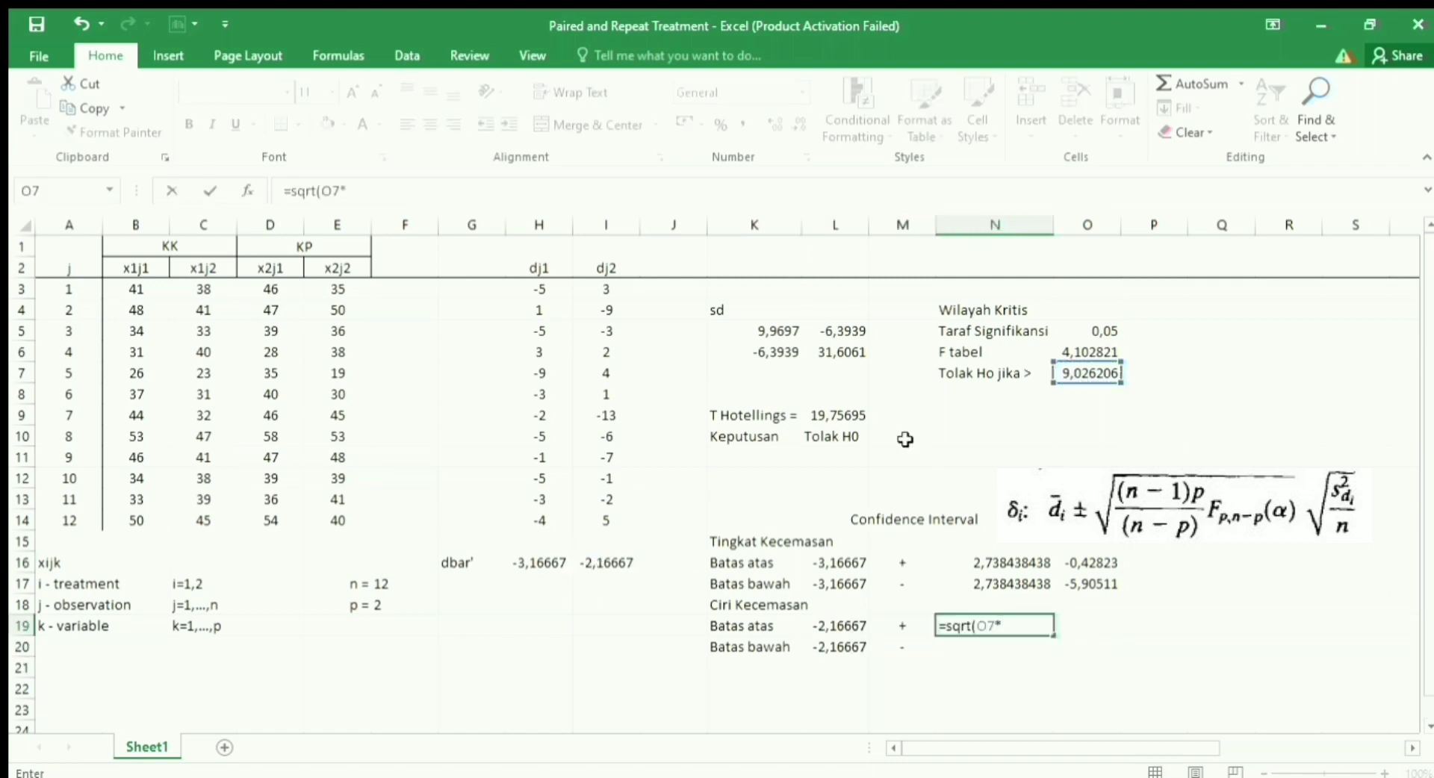
# Calculate the Ciri Kecemasan margin in N19 with =SQRT(O7*L6/F17) and copy the same formula into N20
pyautogui.click(829, 355)
pyautogui.write('/')
pyautogui.click(390, 580)
pyautogui.write(')')
pyautogui.press('Return')
pyautogui.click(999, 627)
pyautogui.moveTo(405, 191); pyautogui.dragTo(284, 192)
pyautogui.hotkey('ctrl', 'c')
pyautogui.press('Return')
pyautogui.hotkey('ctrl', 'v')
# Copy the limit formulas from O16 and O17 into O19 and O20 for Ciri Kecemasan
pyautogui.click(1071, 629)
pyautogui.click(1091, 565)
pyautogui.hotkey('ctrl', 'c')
pyautogui.click(1100, 624)
pyautogui.hotkey('ctrl', 'v')
pyautogui.click(1091, 583)
pyautogui.hotkey('ctrl', 'c')
pyautogui.click(1100, 640)
pyautogui.hotkey('ctrl', 'v')
# Highlight the confidence limits in O16:O17 and O19:O20 with yellow fill
pyautogui.moveTo(1091, 566); pyautogui.dragTo(1091, 646)
pyautogui.click(336, 121)
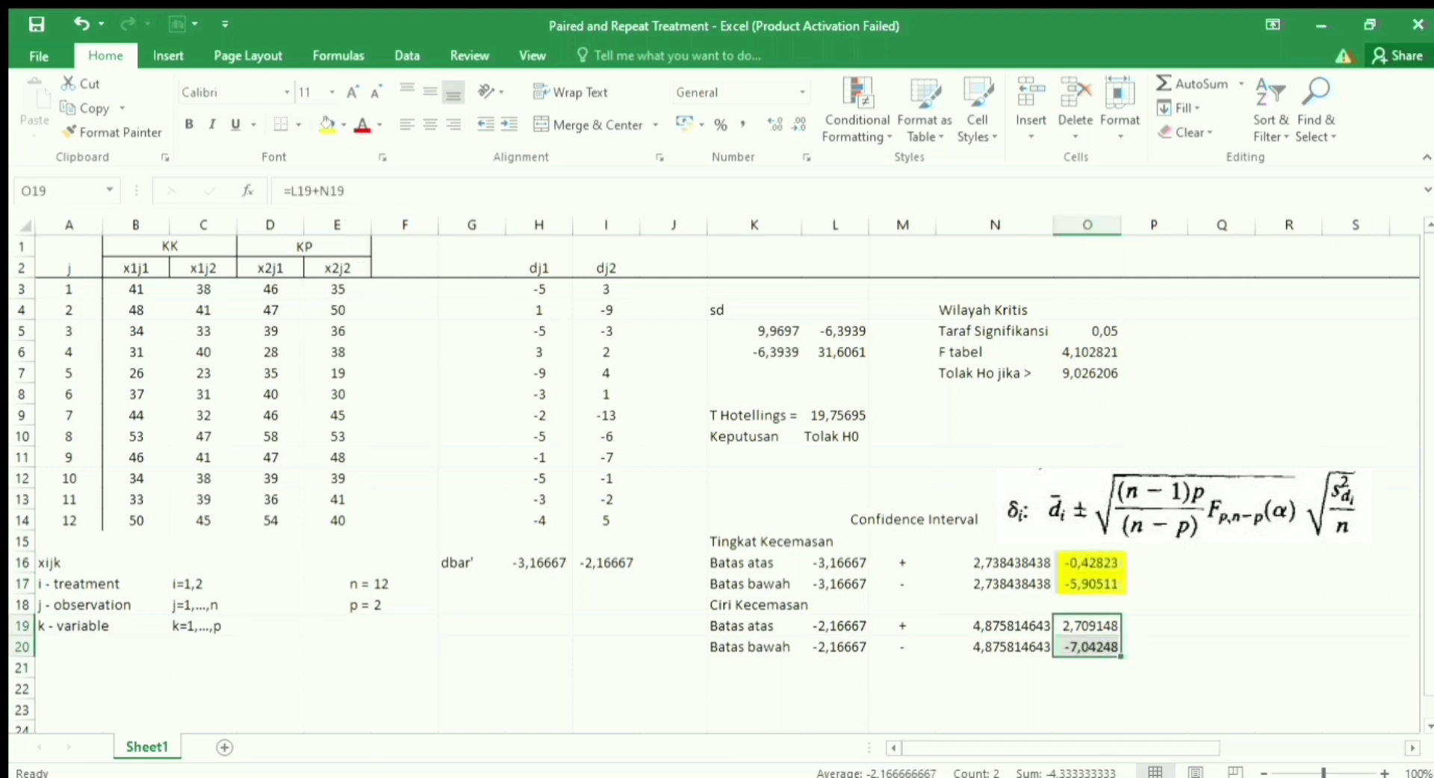
pyautogui.click(327, 124)
pyautogui.click(834, 688)
# Make the Tingkat Kecemasan and Ciri Kecemasan labels in K15 and K18 bold
pyautogui.click(724, 543)
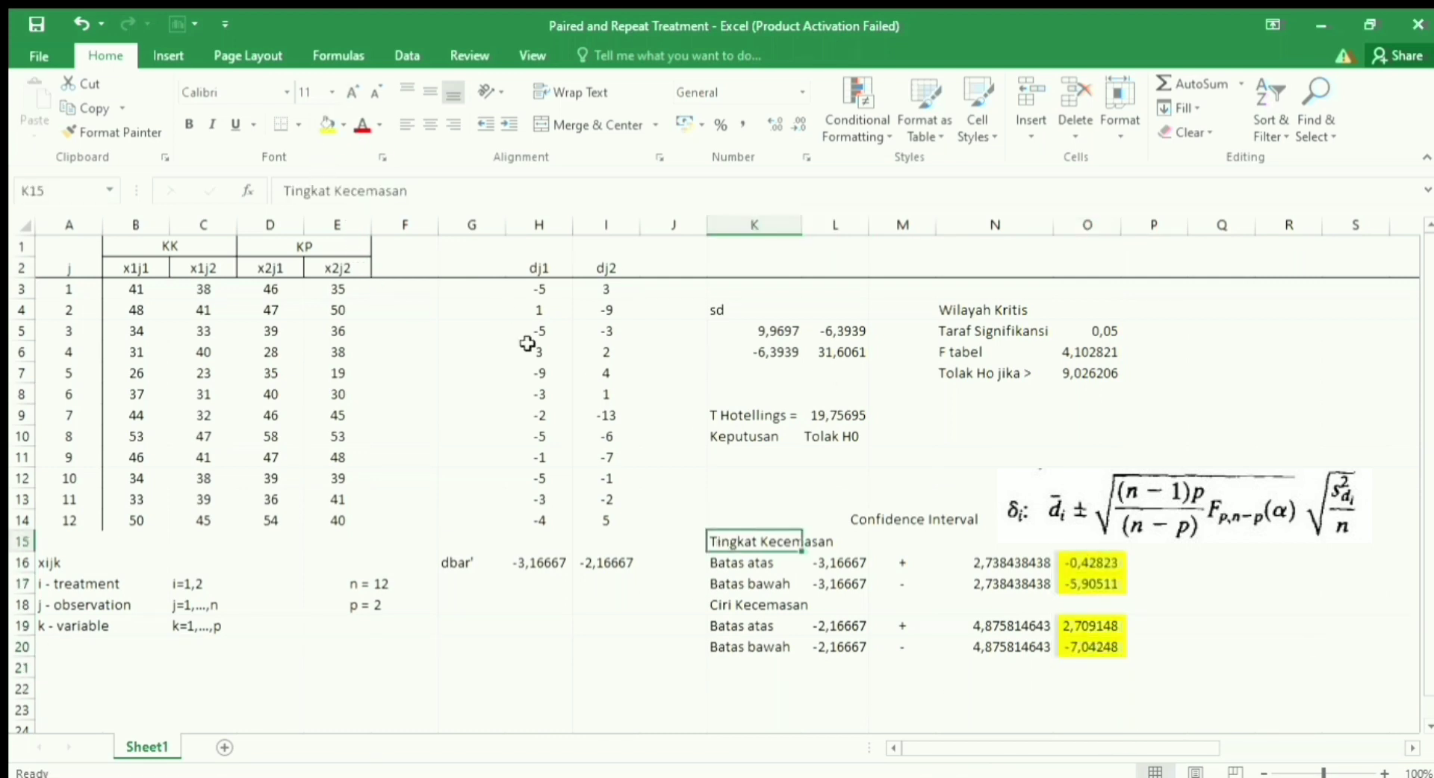
pyautogui.click(188, 124)
pyautogui.click(754, 604)
pyautogui.click(183, 124)
pyautogui.click(584, 652)
pyautogui.click(1305, 602)
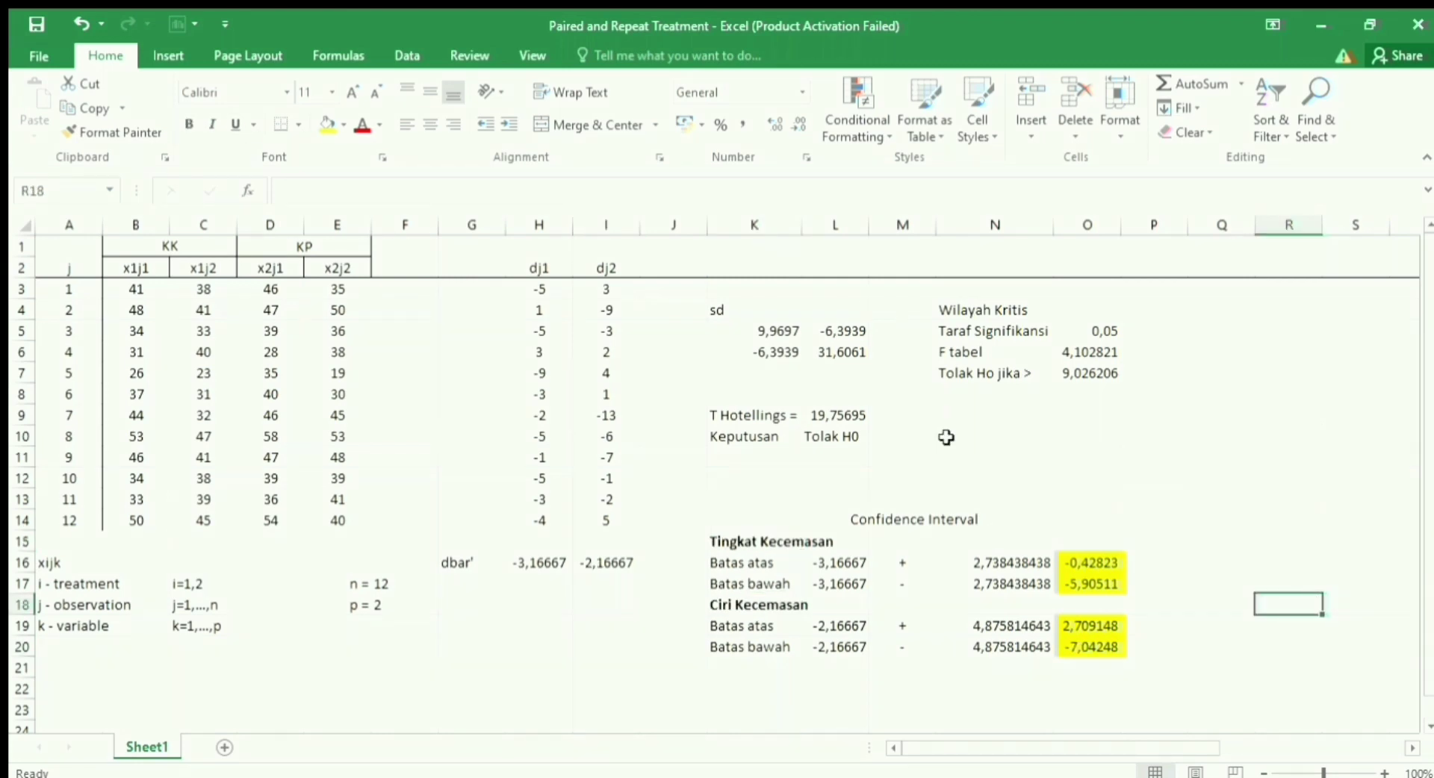